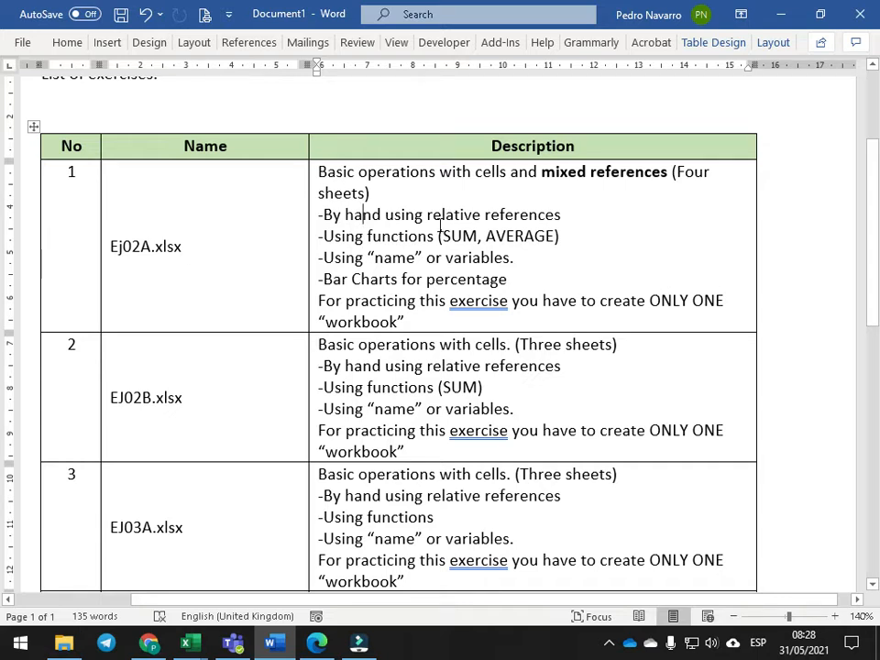
# - Review the Ej02A.xlsx exercise description, including its sheet count, reference types, functions, variable names, percentage bar charts and workbook requirement
pyautogui.moveTo(417, 313); pyautogui.dragTo(318, 181)
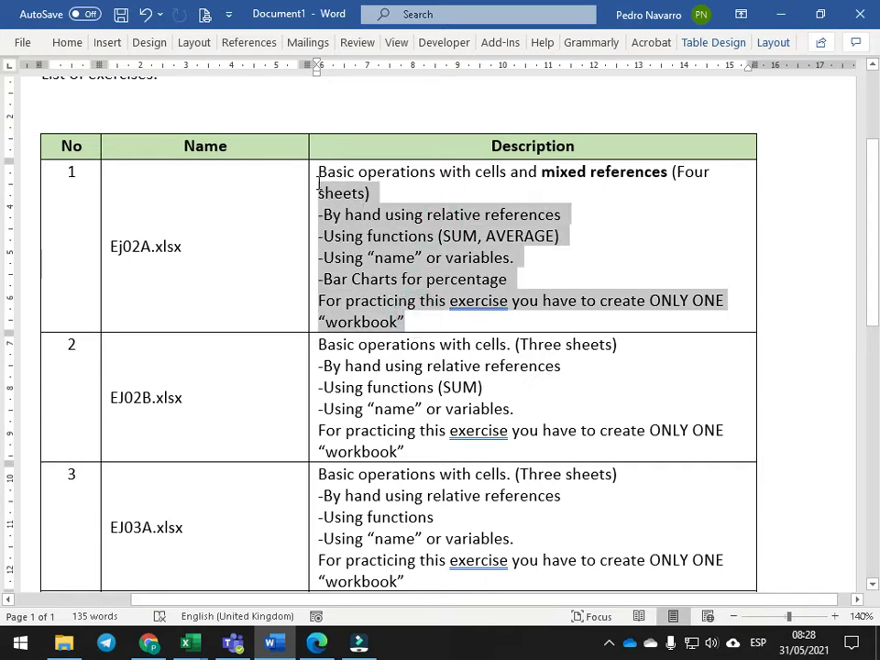
pyautogui.click(127, 263)
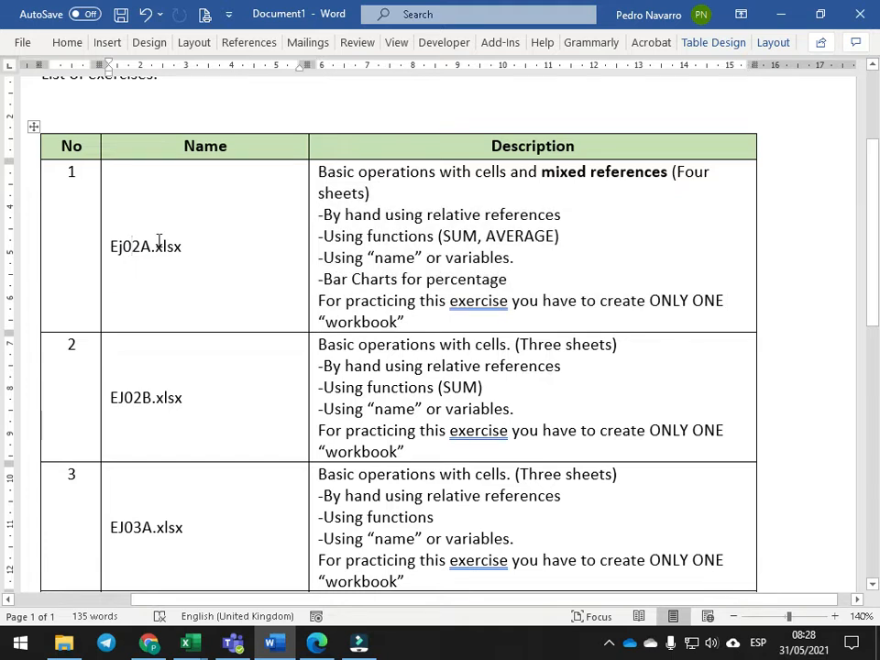
pyautogui.click(321, 171)
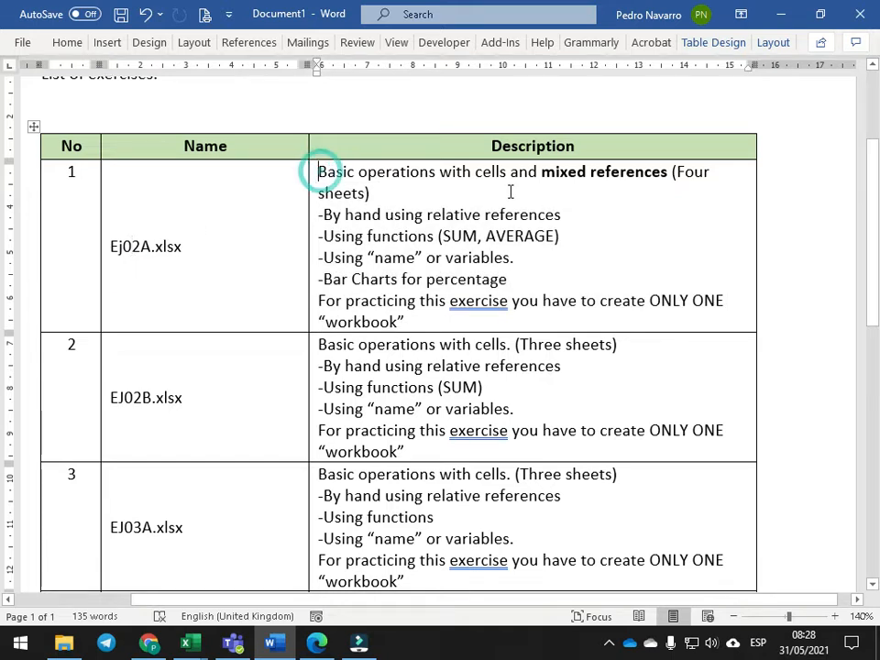
pyautogui.moveTo(656, 171); pyautogui.dragTo(543, 172)
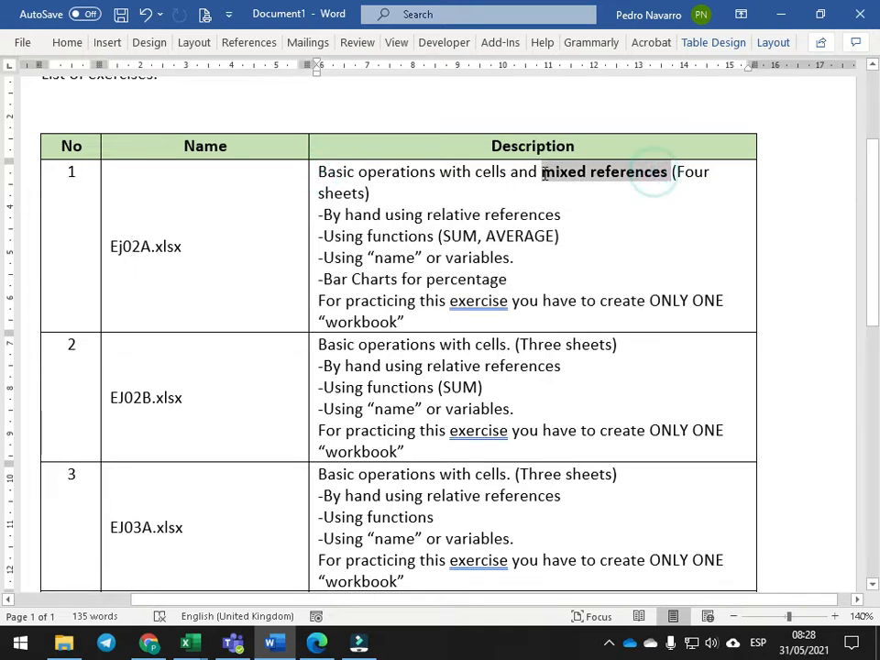
pyautogui.doubleClick(196, 247)
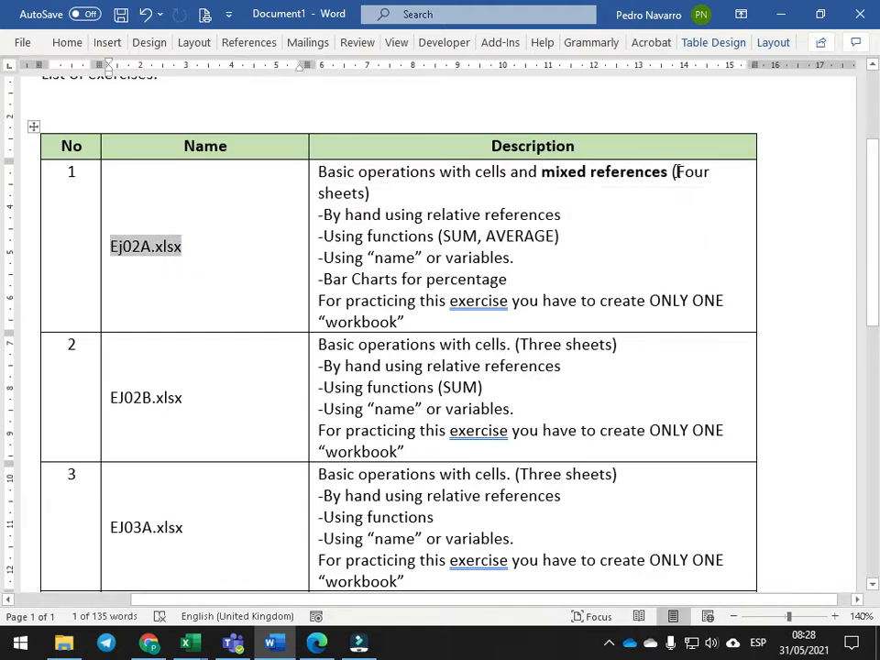
pyautogui.moveTo(676, 171); pyautogui.dragTo(413, 192)
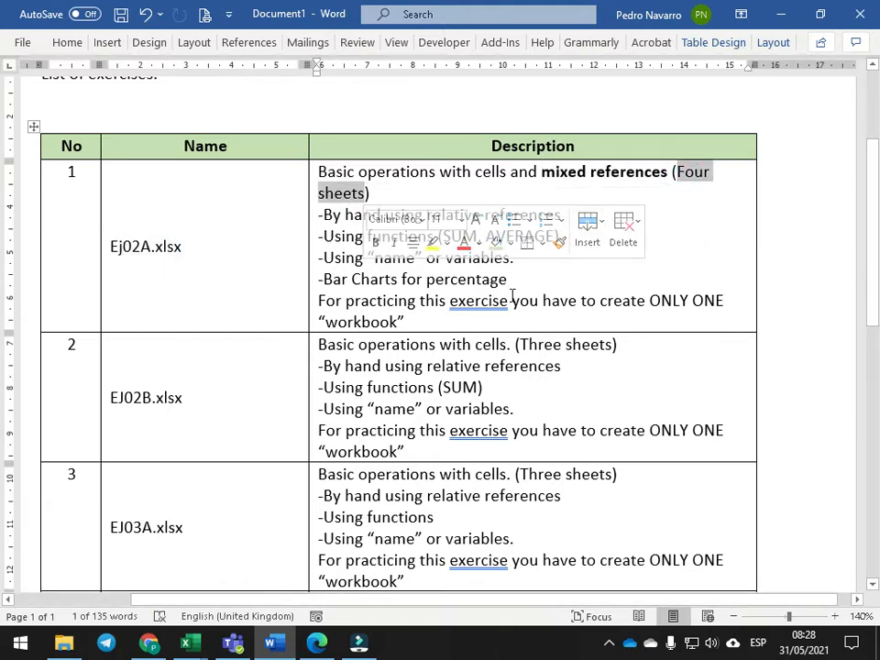
pyautogui.moveTo(572, 215); pyautogui.dragTo(428, 216)
pyautogui.doubleClick(403, 235)
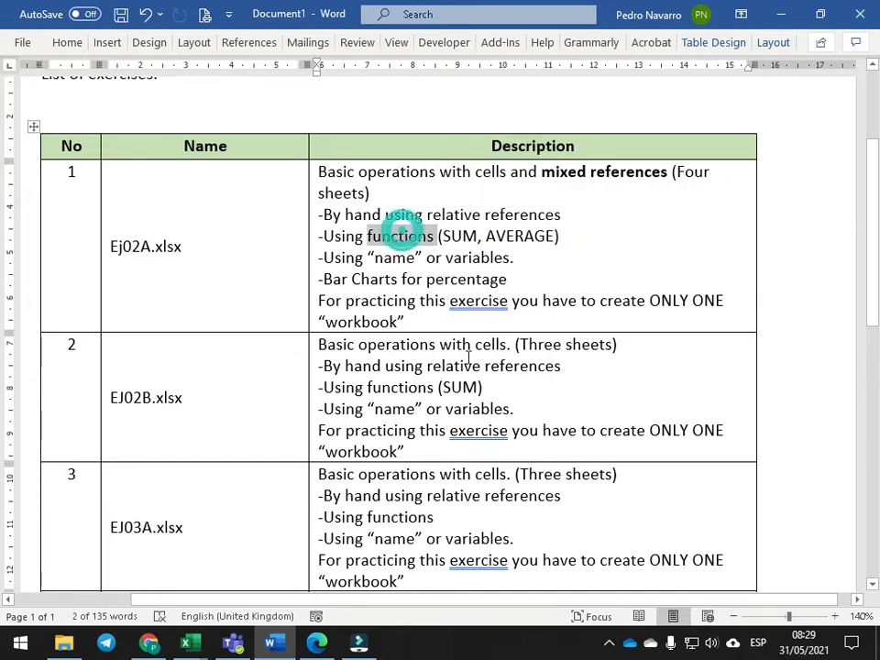
pyautogui.doubleClick(469, 258)
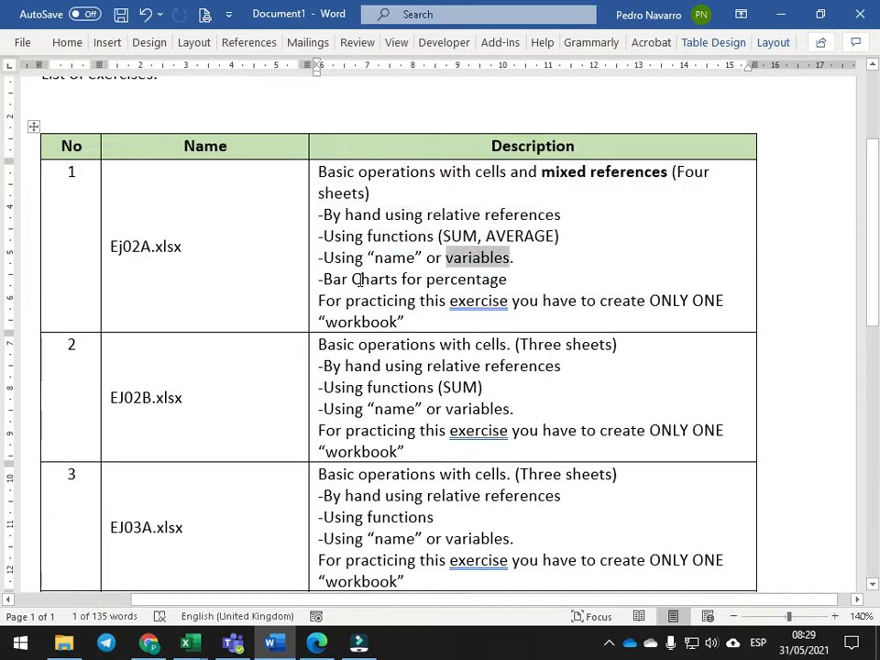
pyautogui.doubleClick(360, 278)
pyautogui.doubleClick(464, 280)
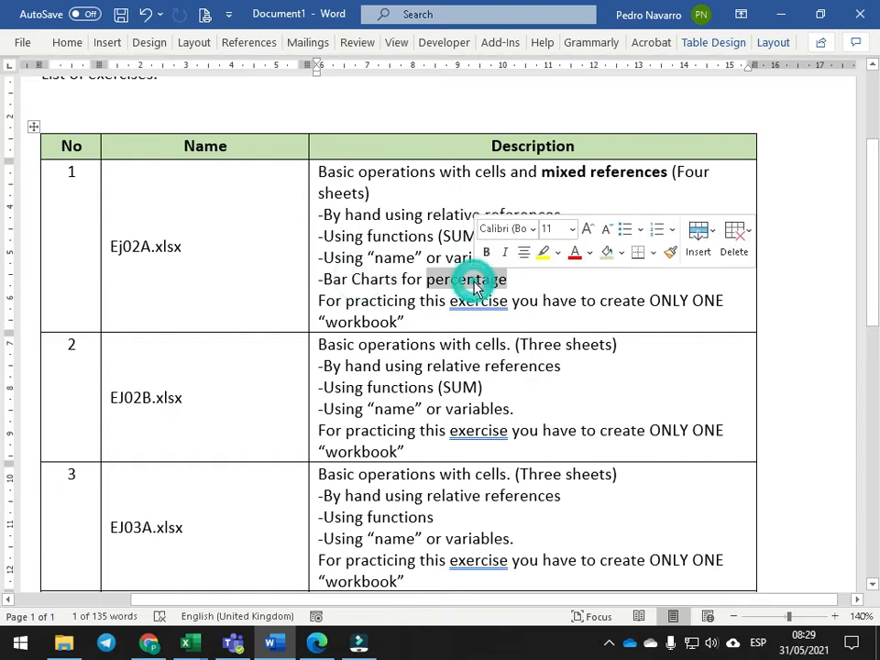
pyautogui.doubleClick(332, 279)
pyautogui.click(491, 278)
pyautogui.doubleClick(490, 279)
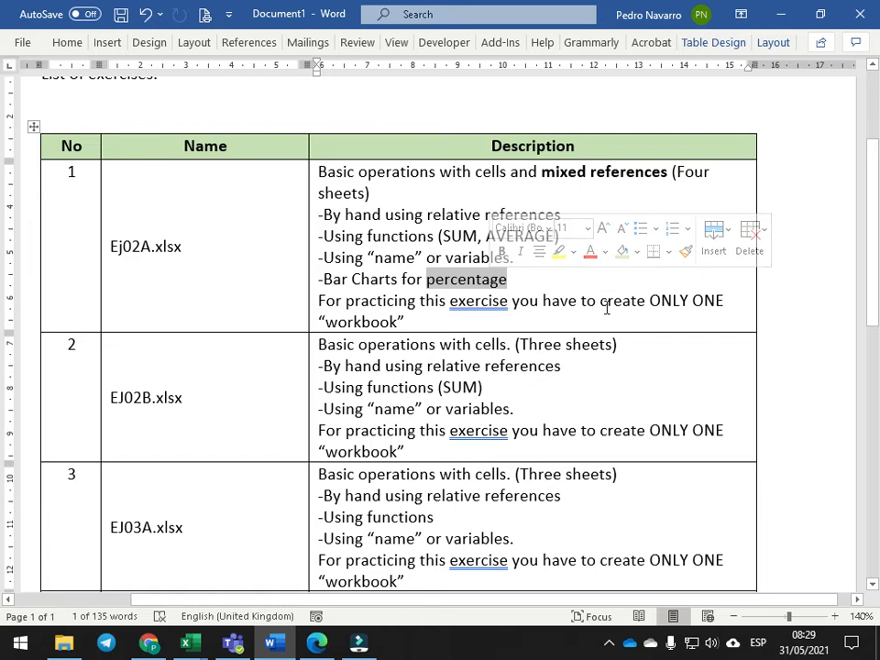
pyautogui.click(366, 325)
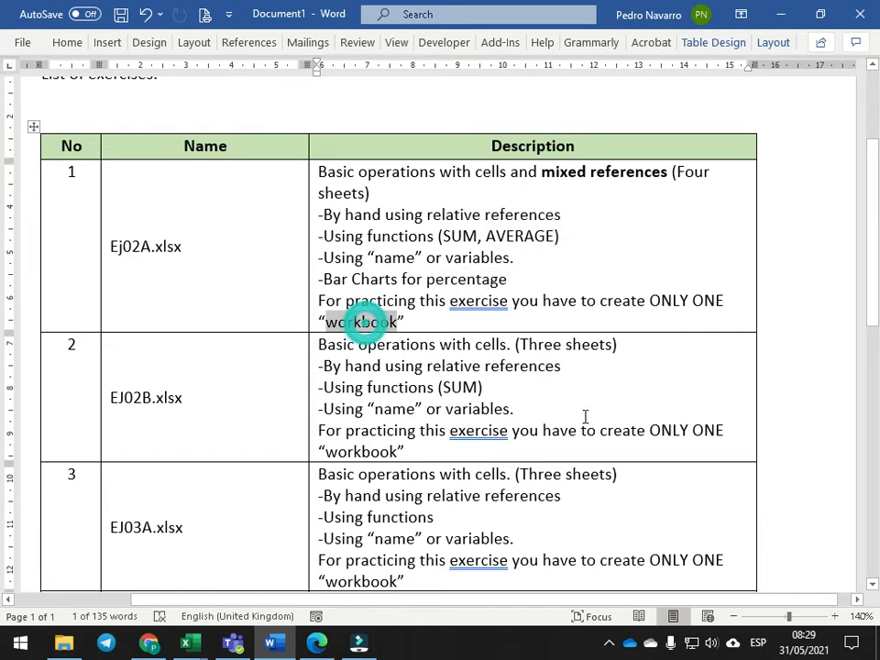
# - Switch to the Ej02A.xlsx workbook in Excel and delete the Ej02A.M sheet
pyautogui.hotkey('alt', 'Tab')
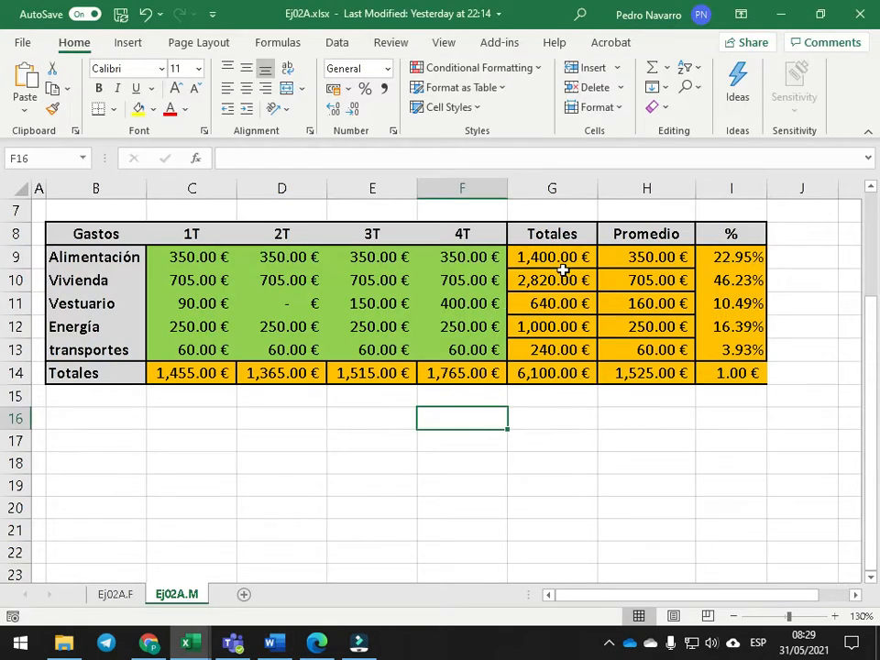
pyautogui.click(115, 594)
pyautogui.rightClick(197, 598)
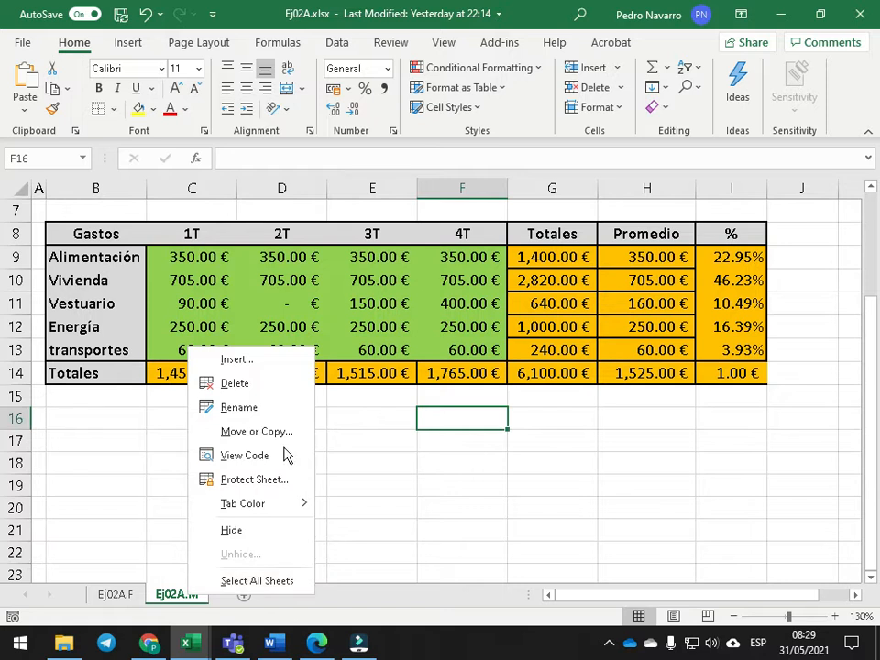
pyautogui.click(242, 383)
pyautogui.click(411, 369)
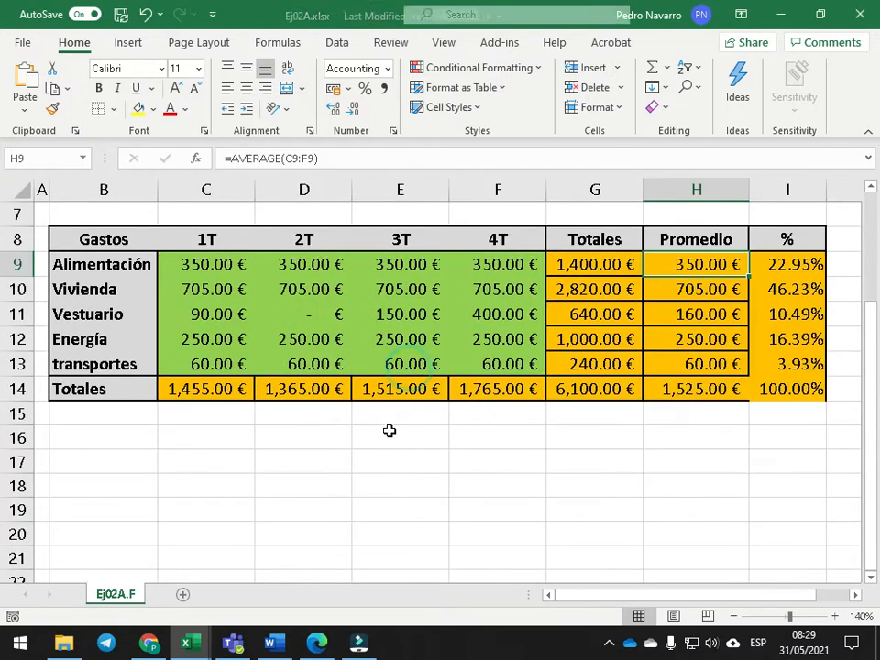
# - Examine the formulas in the Totales row and in the Totales, Promedio and % columns of the expense table
pyautogui.click(330, 510)
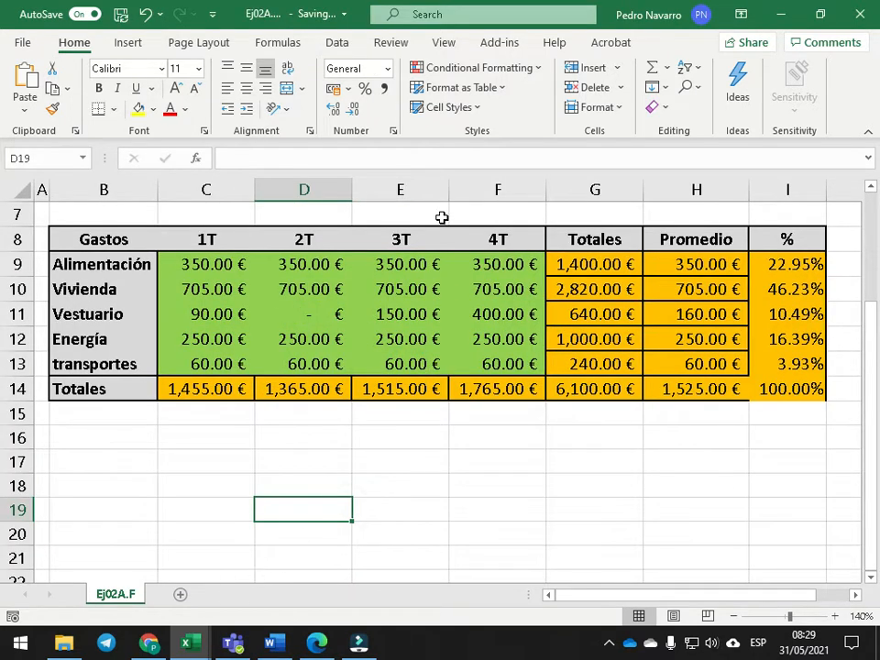
pyautogui.click(206, 265)
pyautogui.click(222, 388)
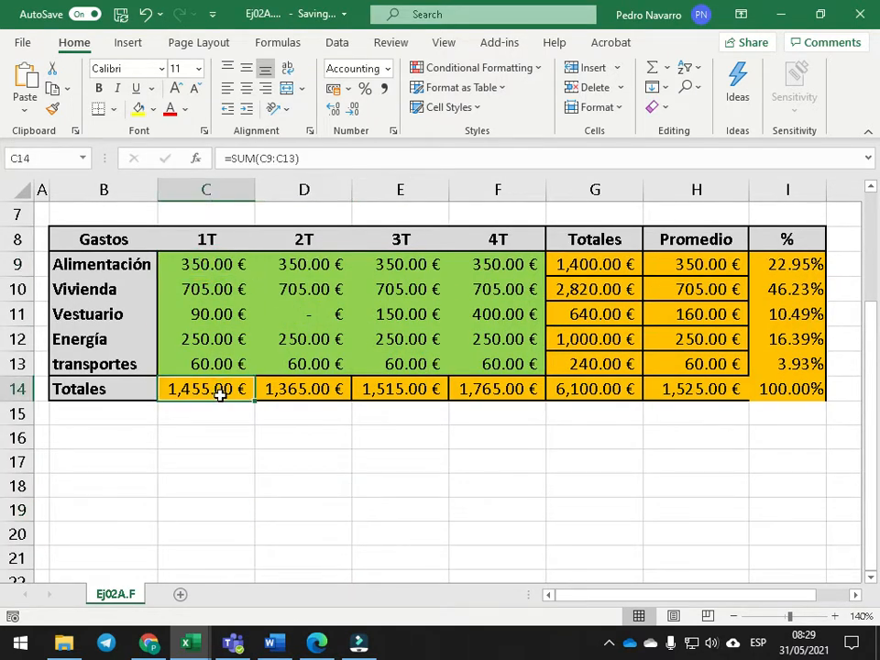
pyautogui.click(325, 390)
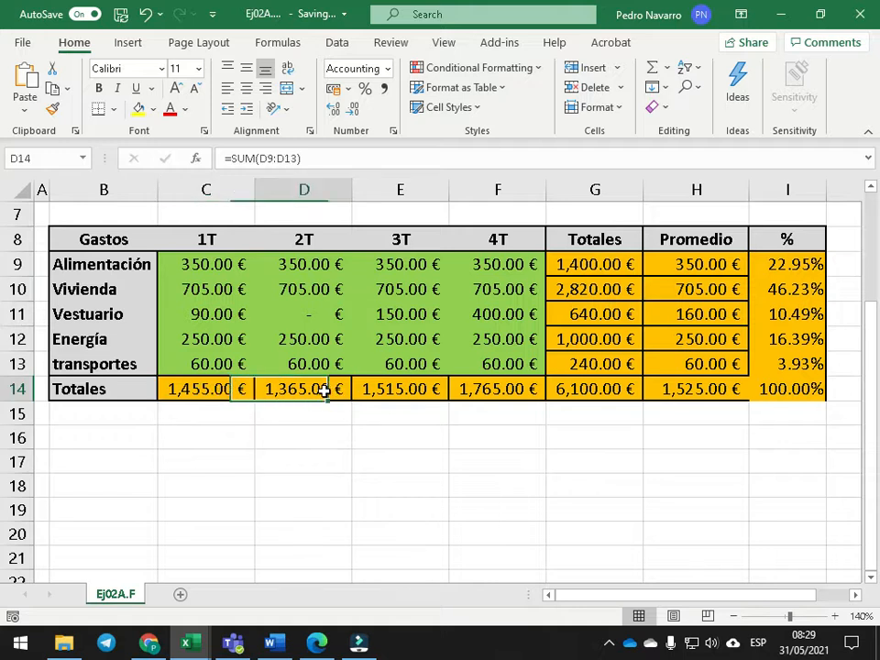
pyautogui.click(419, 390)
pyautogui.click(495, 387)
pyautogui.click(574, 385)
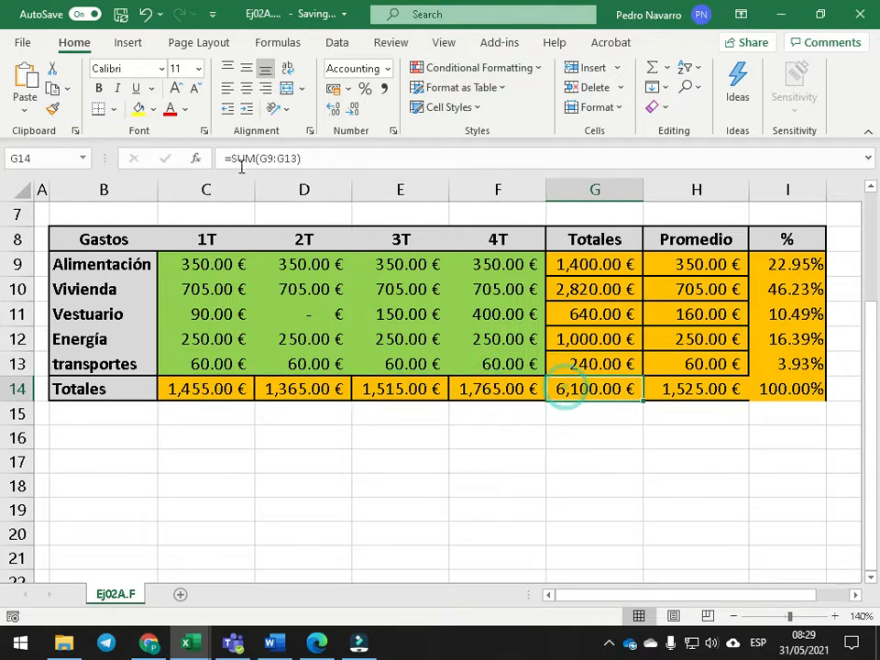
pyautogui.click(577, 264)
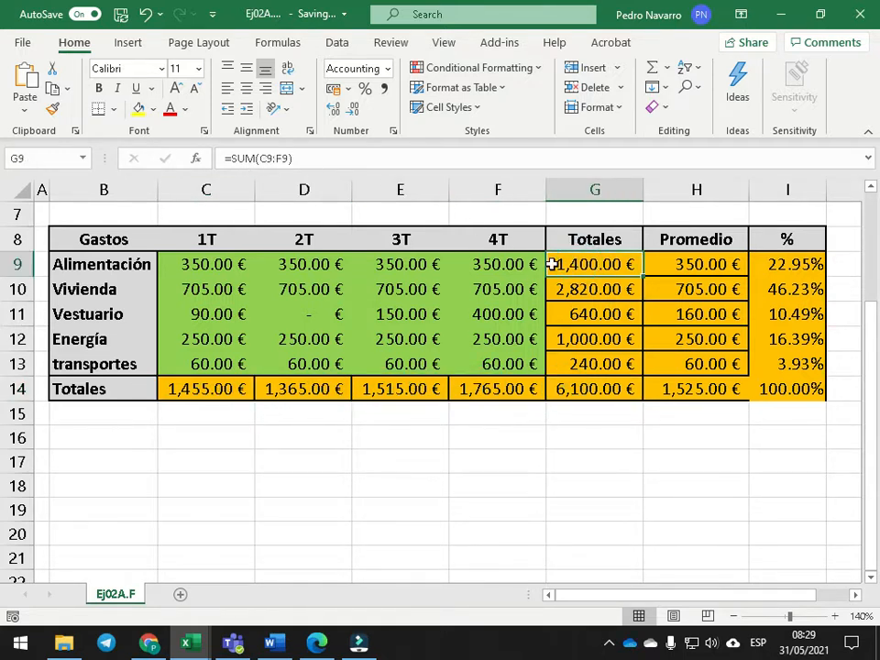
pyautogui.click(702, 262)
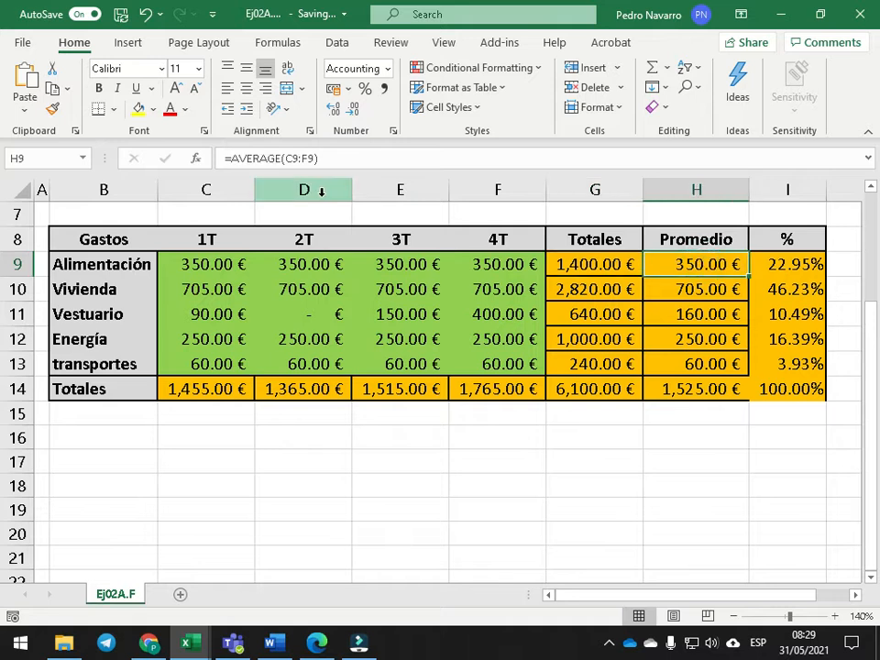
pyautogui.click(796, 265)
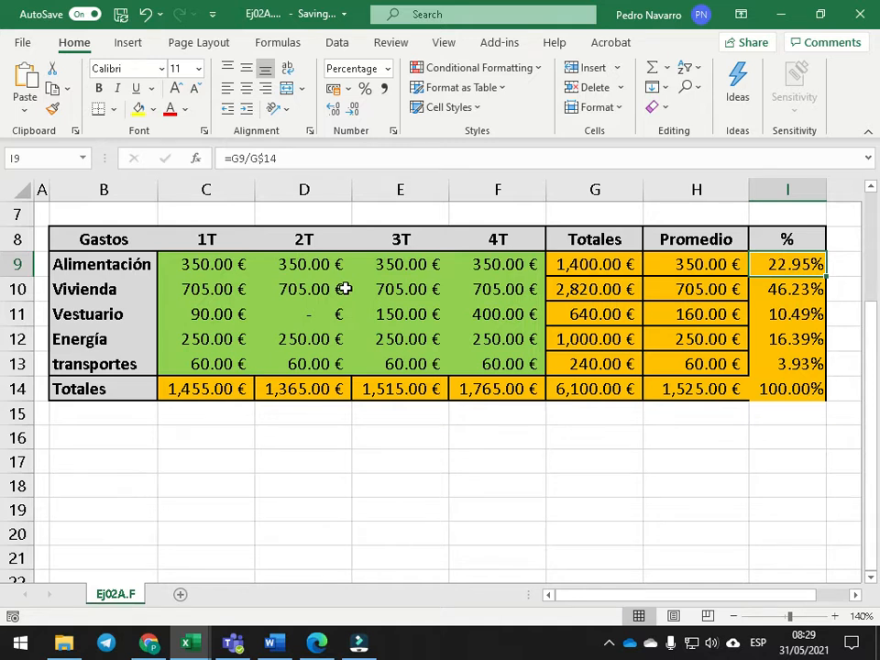
pyautogui.doubleClick(135, 591)
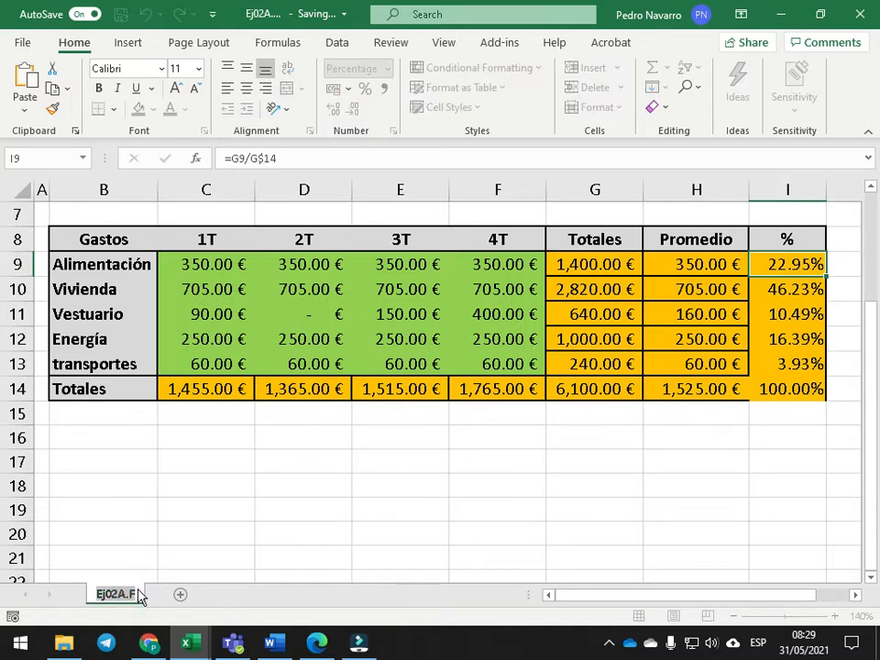
pyautogui.click(138, 590)
pyautogui.click(139, 597)
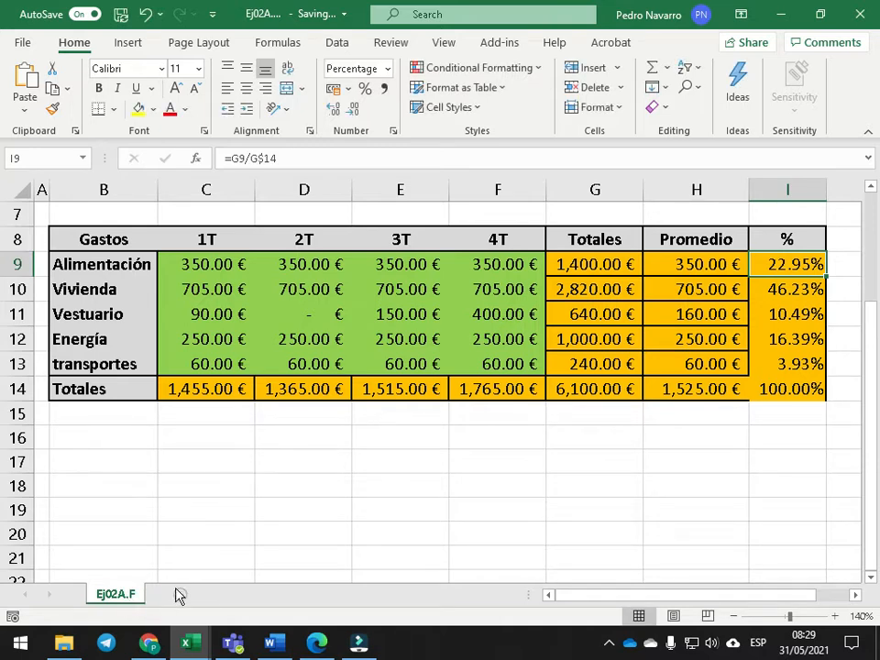
# - Copy the entire Ej02A.F sheet contents and paste them into a new sheet starting at cell A1
pyautogui.scroll(2, 311, 439)
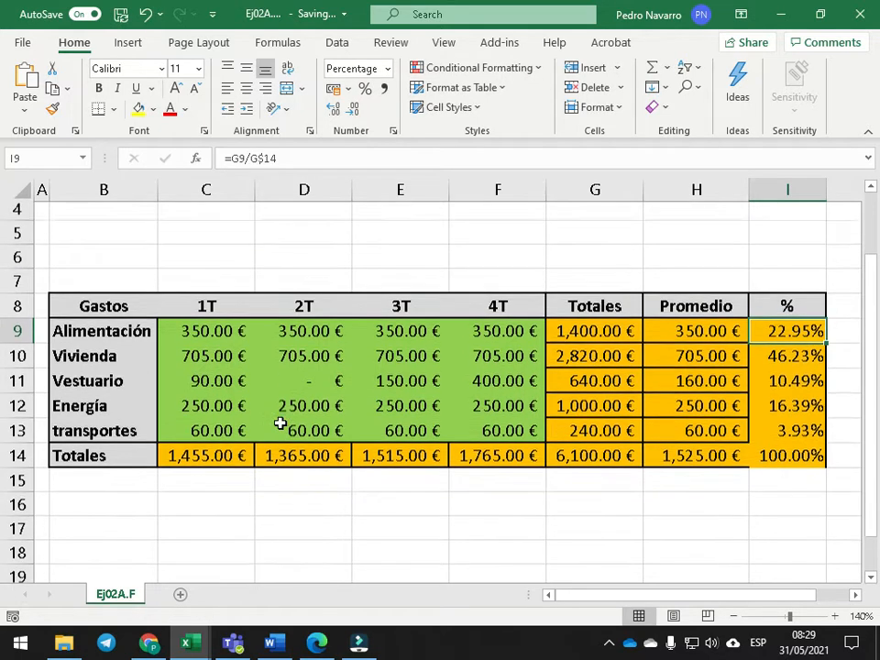
pyautogui.scroll(-2, 182, 464)
pyautogui.scroll(2, 21, 200)
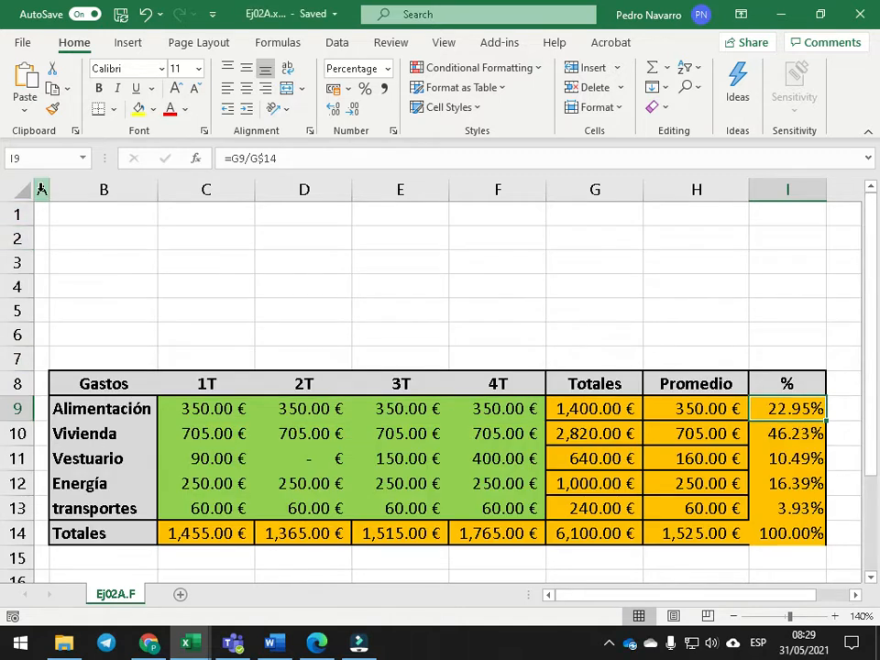
pyautogui.click(22, 190)
pyautogui.hotkey('ctrl', 'c')
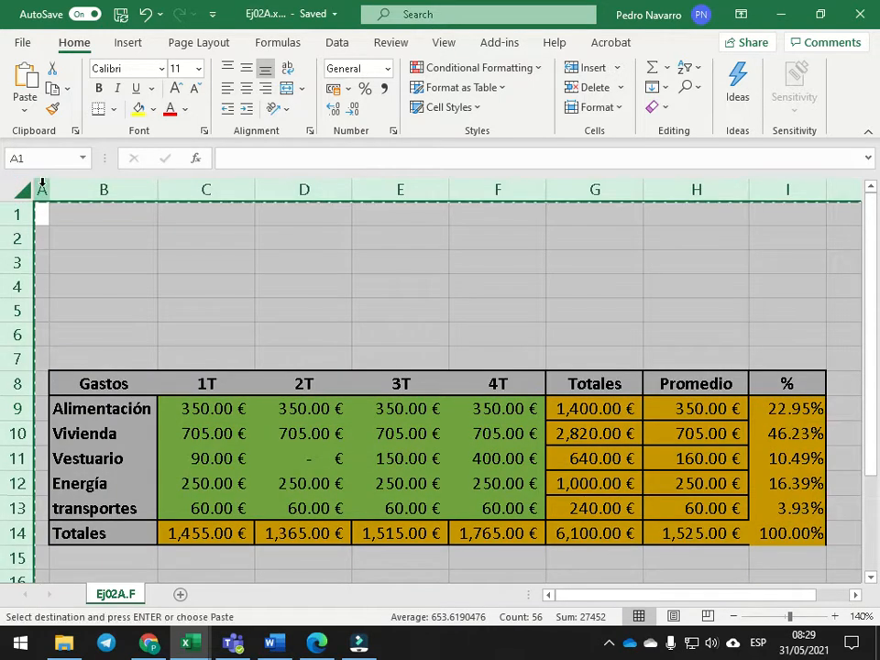
pyautogui.click(181, 593)
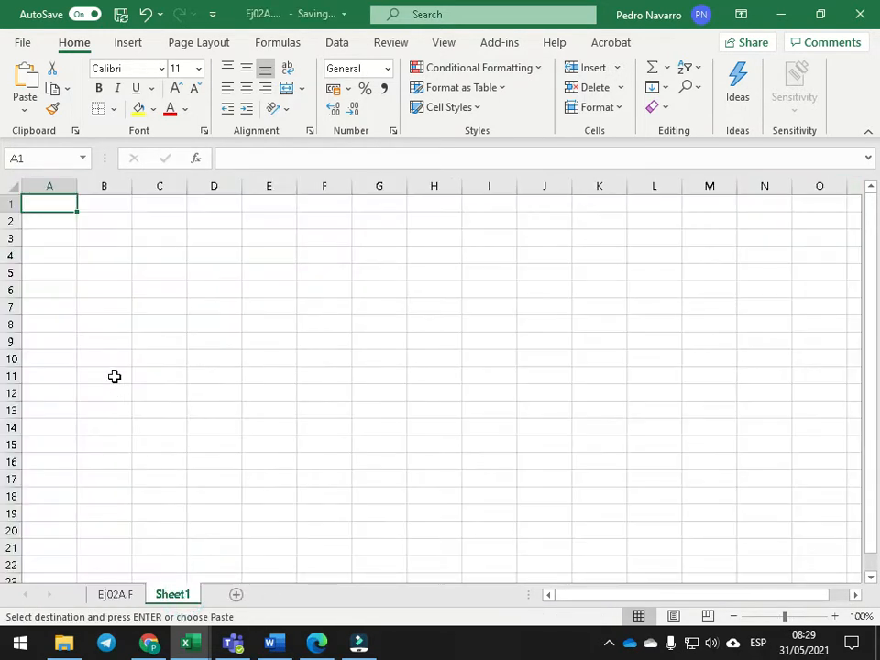
pyautogui.hotkey('ctrl', 'v')
# - Add two more new sheets and paste the copied expense table contents into each of them
pyautogui.click(240, 594)
pyautogui.hotkey('ctrl', 'v')
pyautogui.click(292, 593)
pyautogui.hotkey('ctrl', 'v')
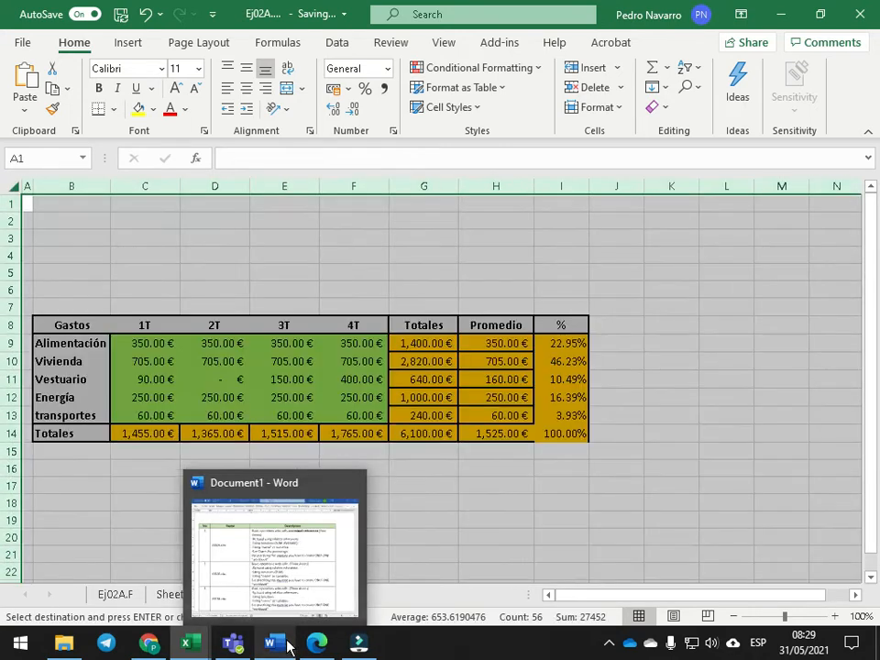
pyautogui.click(398, 552)
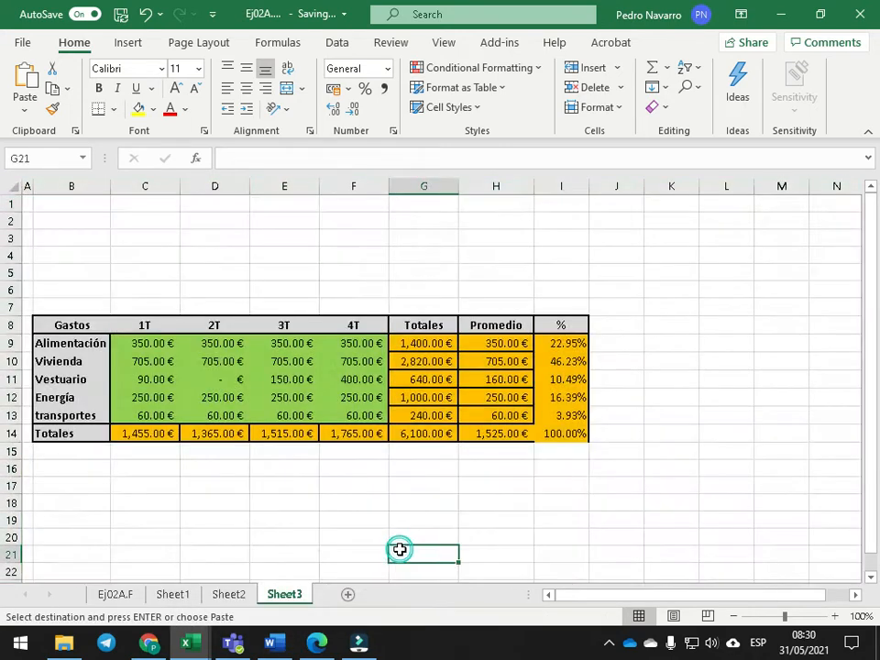
# - Enlarge the zoom of Sheet3, and return to the Ej02A.F sheet and clear its copy selection
pyautogui.click(835, 615)
pyautogui.click(834, 616)
pyautogui.click(835, 616)
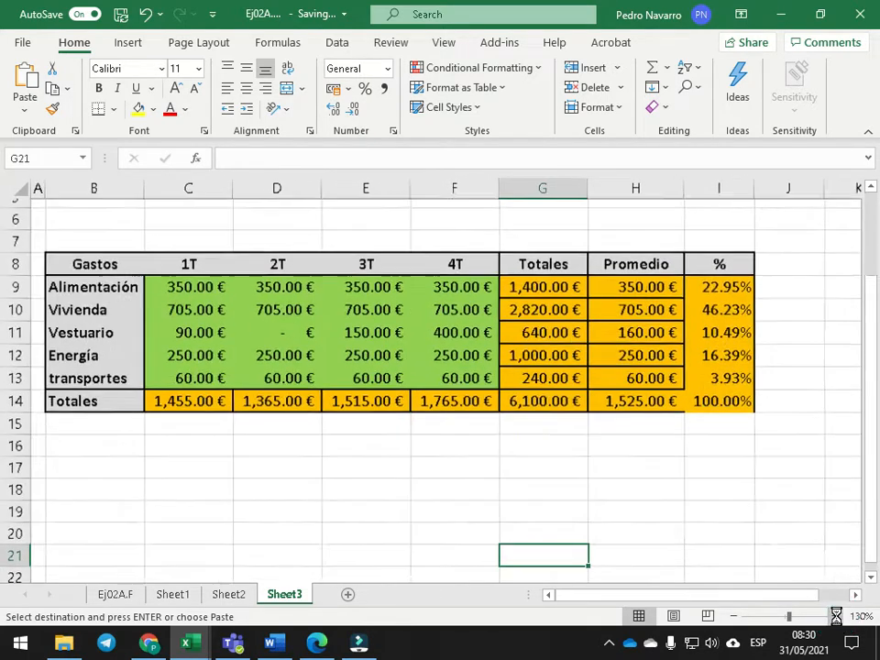
pyautogui.click(835, 616)
pyautogui.click(118, 594)
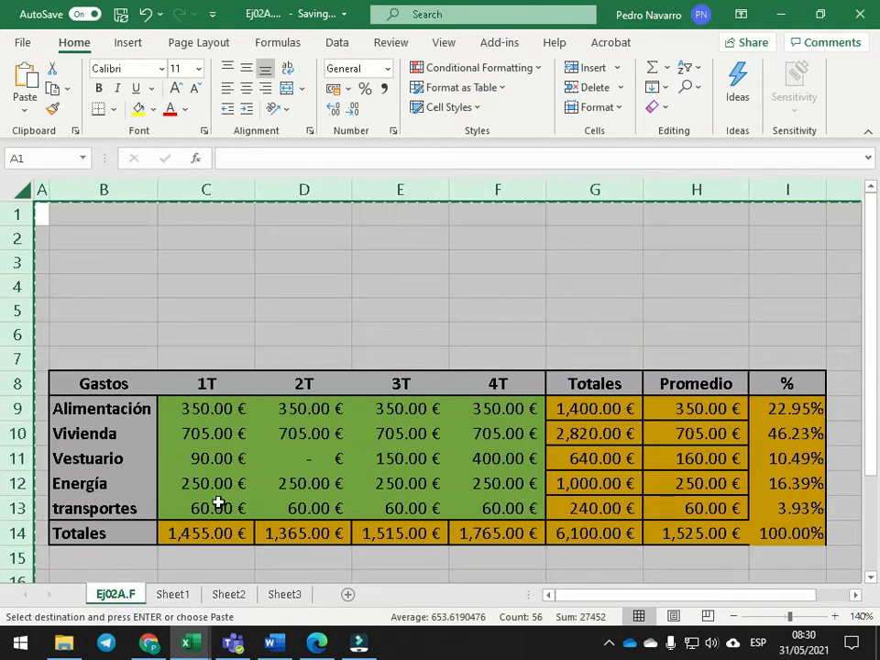
pyautogui.click(262, 306)
pyautogui.press('Escape')
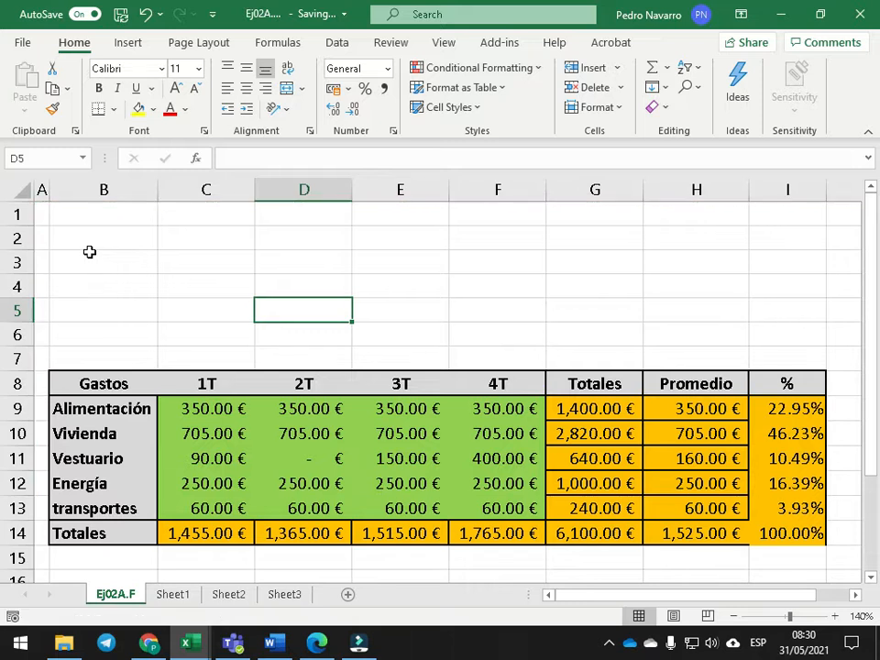
# - Rename Sheet1 as Ej02A.R, reusing the name of the Ej02A.F sheet
pyautogui.scroll(-1, 154, 284)
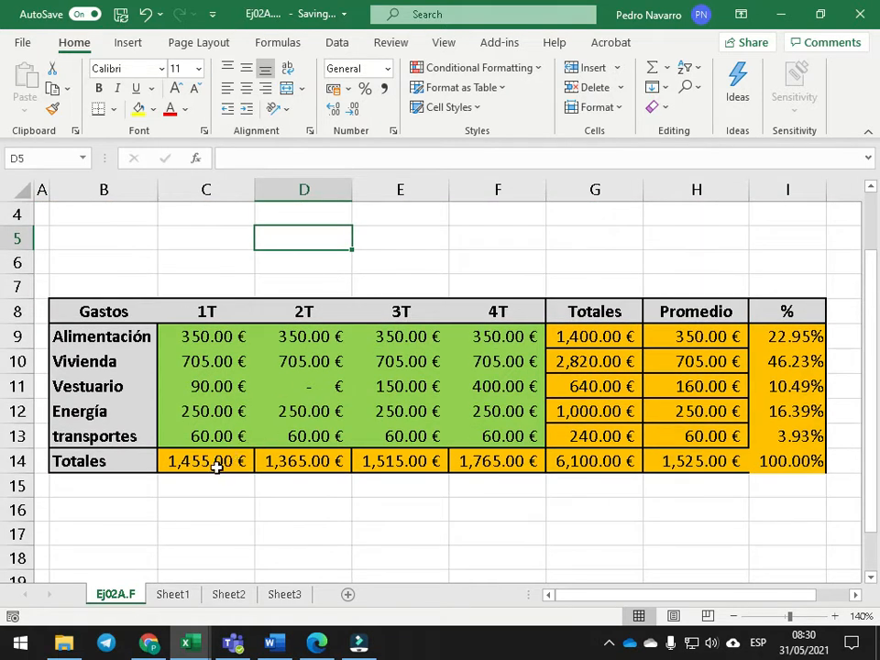
pyautogui.click(216, 464)
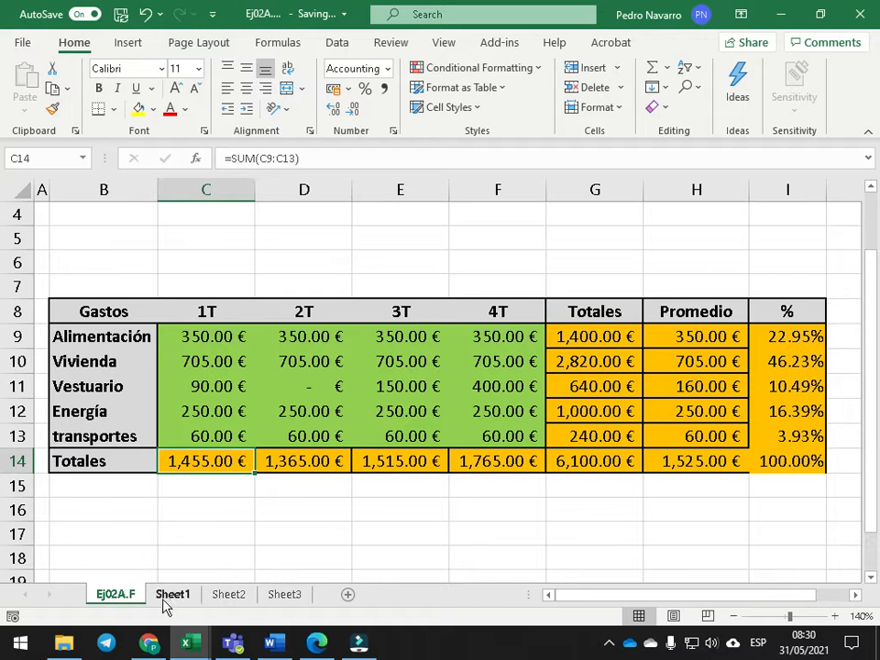
pyautogui.doubleClick(119, 595)
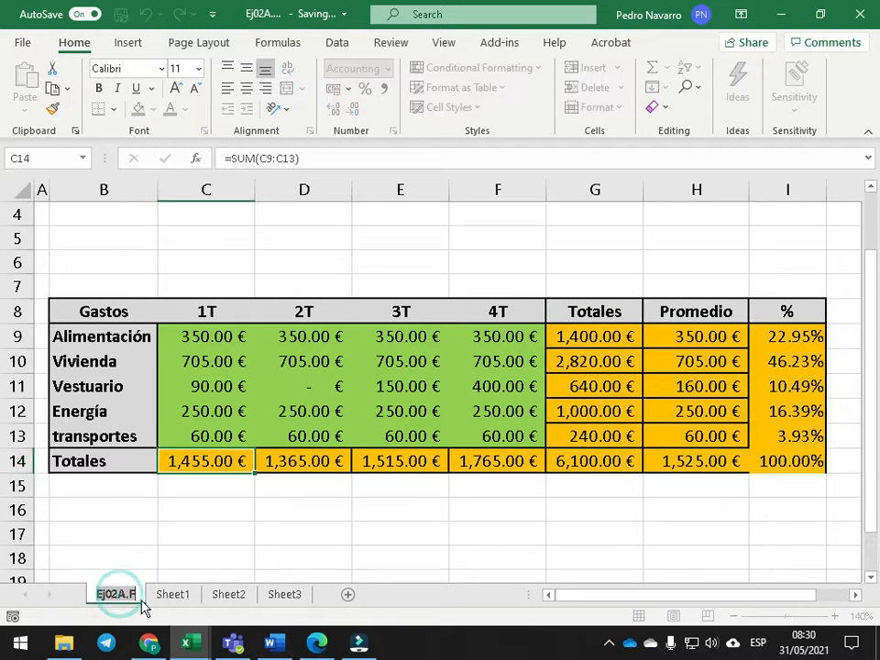
pyautogui.click(172, 600)
pyautogui.click(172, 596)
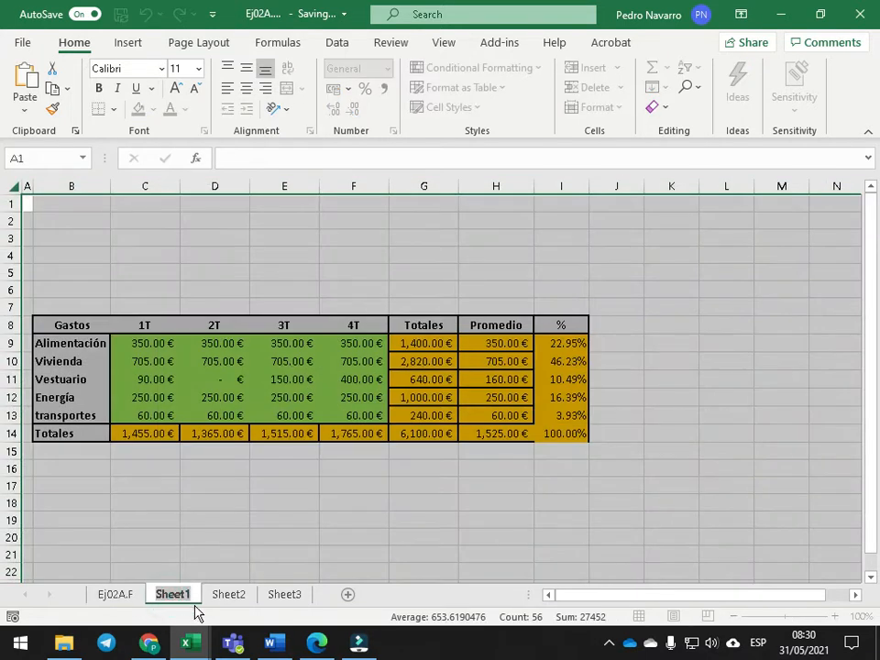
pyautogui.hotkey('ctrl', 'v')
pyautogui.press('BackSpace')
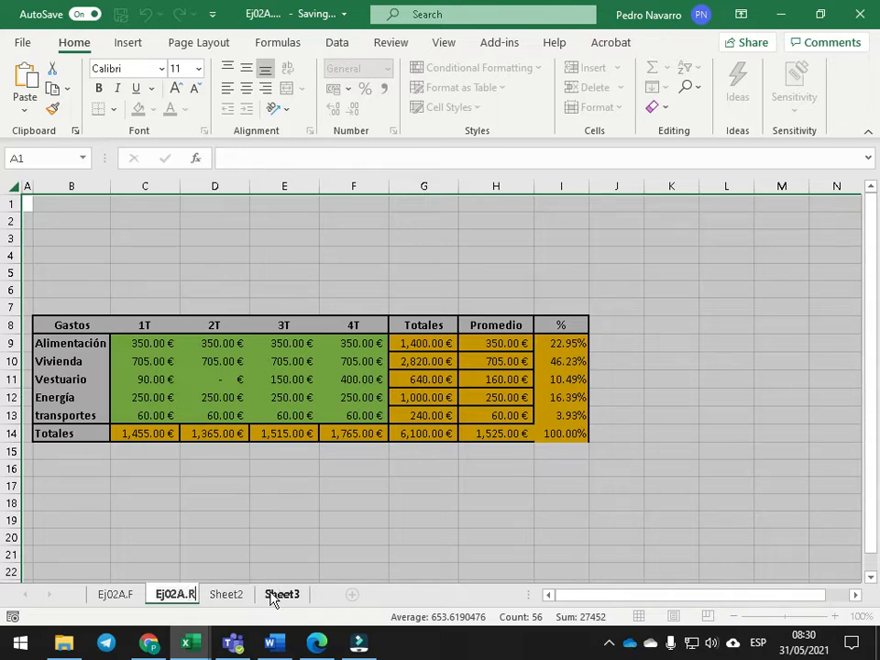
pyautogui.press('Return')
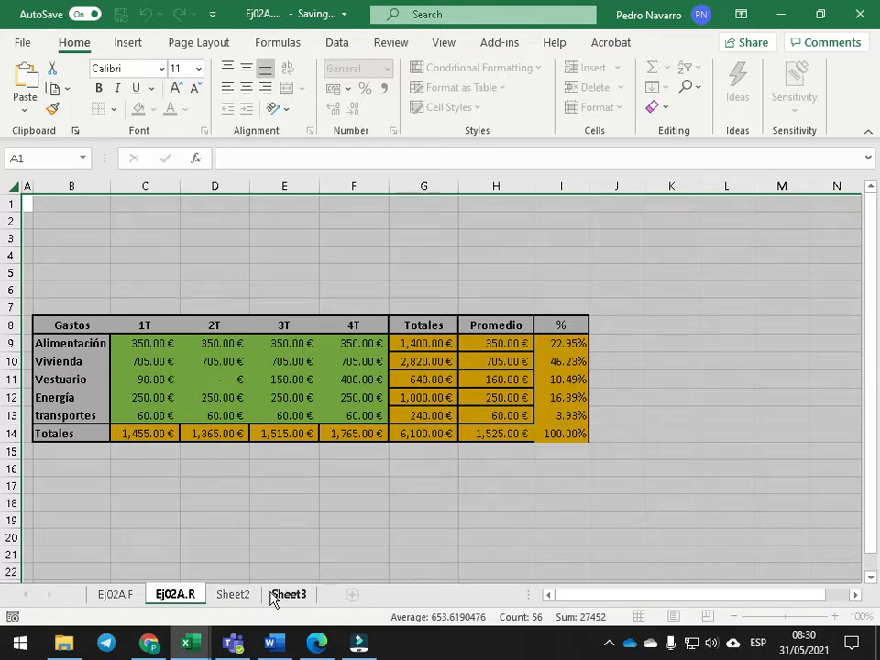
# - Clear the calculated contents of C14:I14 and G9:I13 in the Ej02A.R expense table, keeping the cell formatting
pyautogui.click(659, 470)
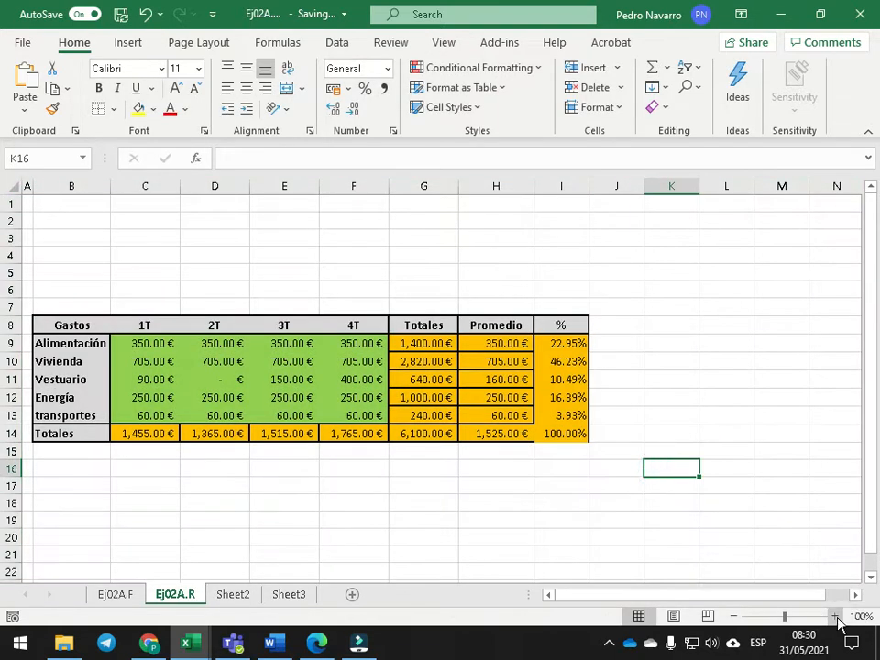
pyautogui.click(834, 616)
pyautogui.click(834, 616)
pyautogui.click(834, 616)
pyautogui.moveTo(668, 597); pyautogui.dragTo(569, 610)
pyautogui.scroll(-1, 410, 421)
pyautogui.scroll(-1, 407, 416)
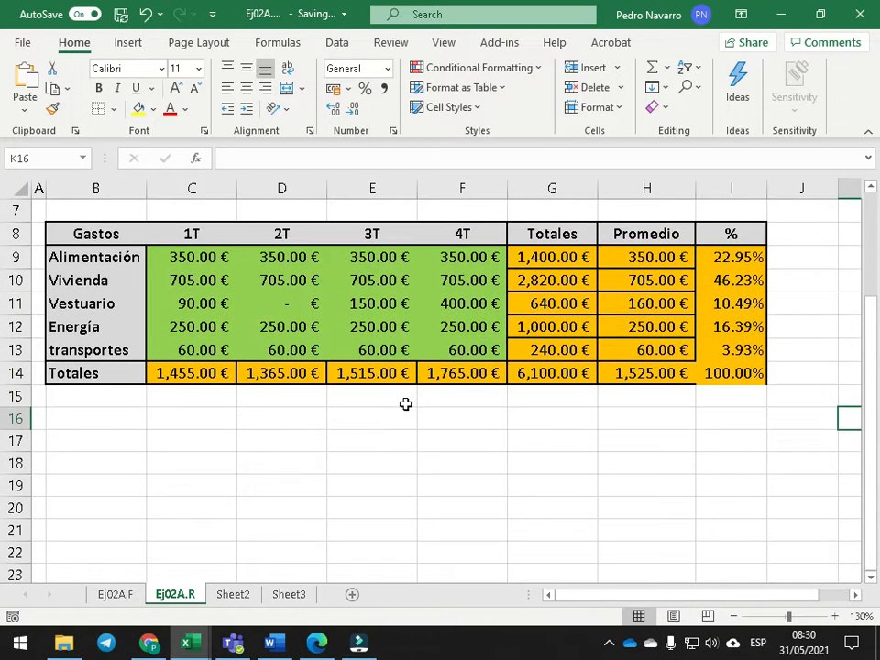
pyautogui.scroll(1, 404, 404)
pyautogui.moveTo(209, 441); pyautogui.dragTo(724, 439)
pyautogui.moveTo(554, 327); pyautogui.dragTo(710, 411)
pyautogui.press('Delete')
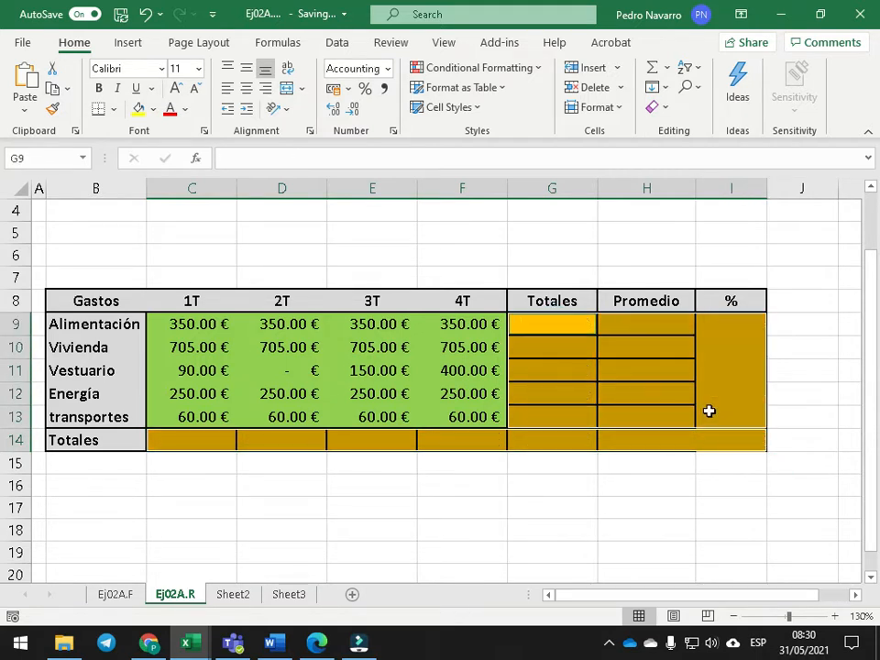
# - Apply outside borders to each % column cell from I9 to I14, and move the Ej02A.R sheet before Ej02A.F
pyautogui.click(710, 412)
pyautogui.click(711, 370)
pyautogui.moveTo(718, 324); pyautogui.dragTo(717, 435)
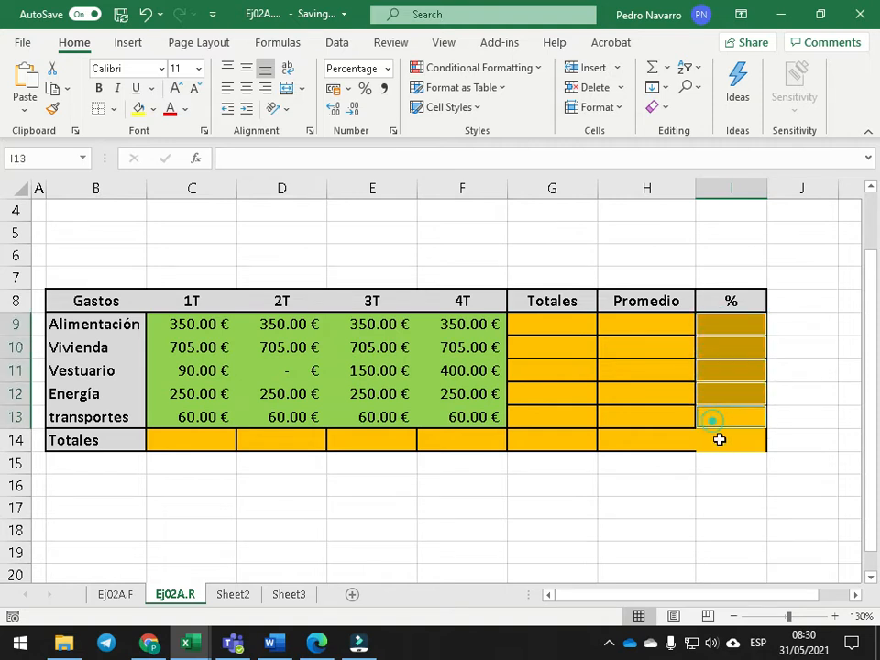
pyautogui.click(717, 438)
pyautogui.click(116, 108)
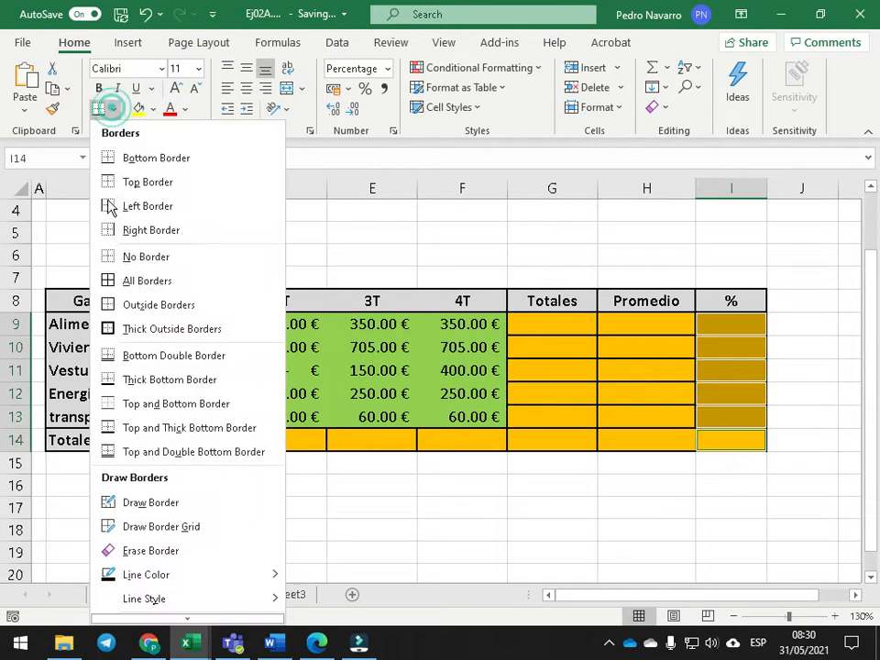
pyautogui.click(137, 302)
pyautogui.click(586, 349)
pyautogui.click(711, 513)
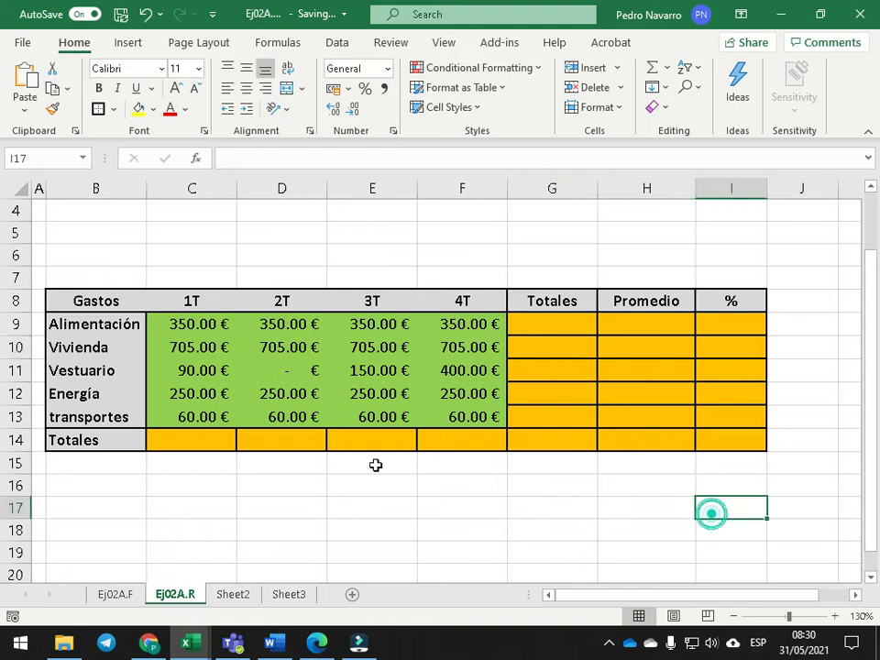
pyautogui.moveTo(180, 600); pyautogui.dragTo(105, 593)
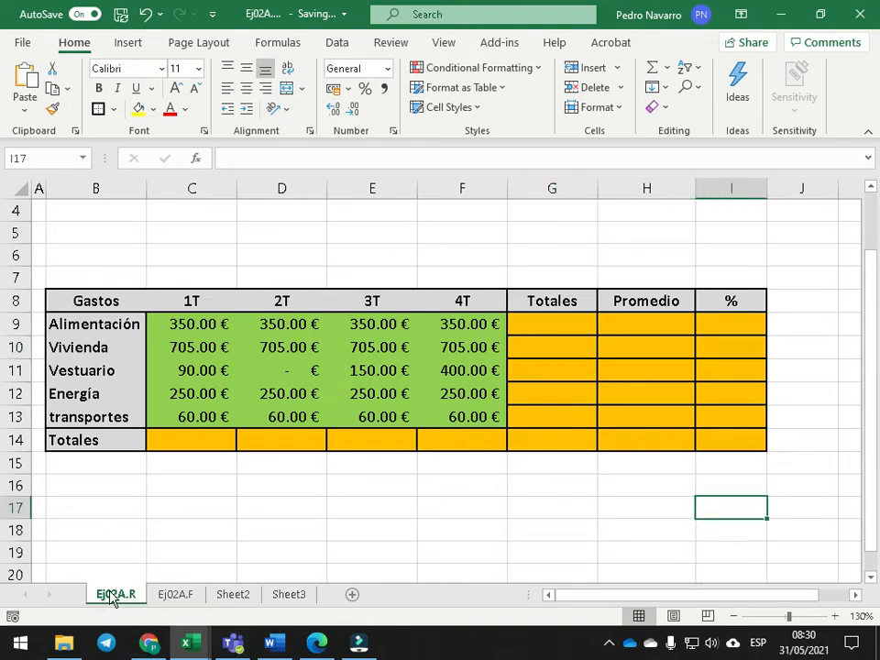
# - Switch to the Word exercise list and number the four practice items of Ej02A.xlsx from 1.- to 4.-
pyautogui.hotkey('alt', 'Tab')
pyautogui.click(323, 209)
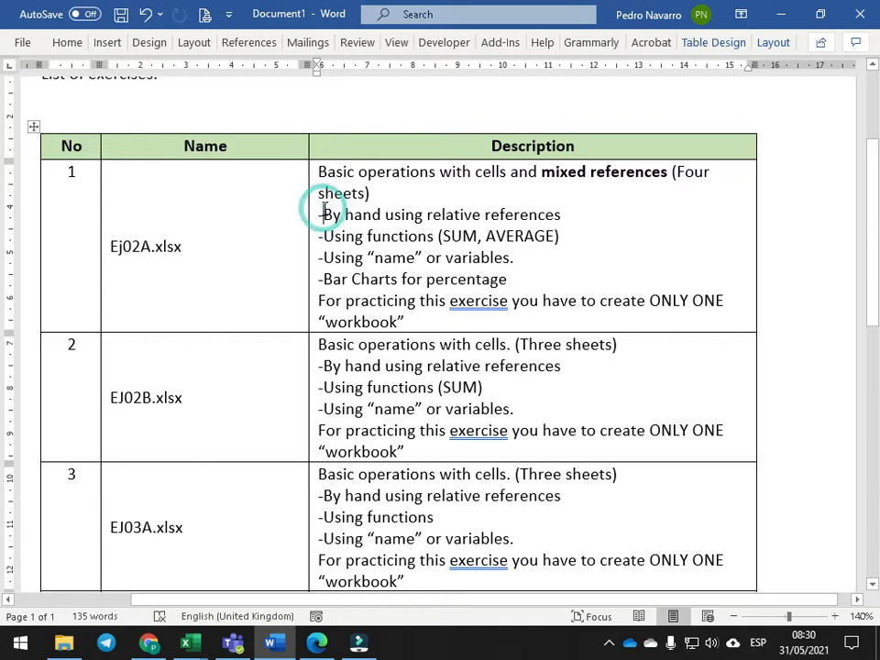
pyautogui.write('1.-')
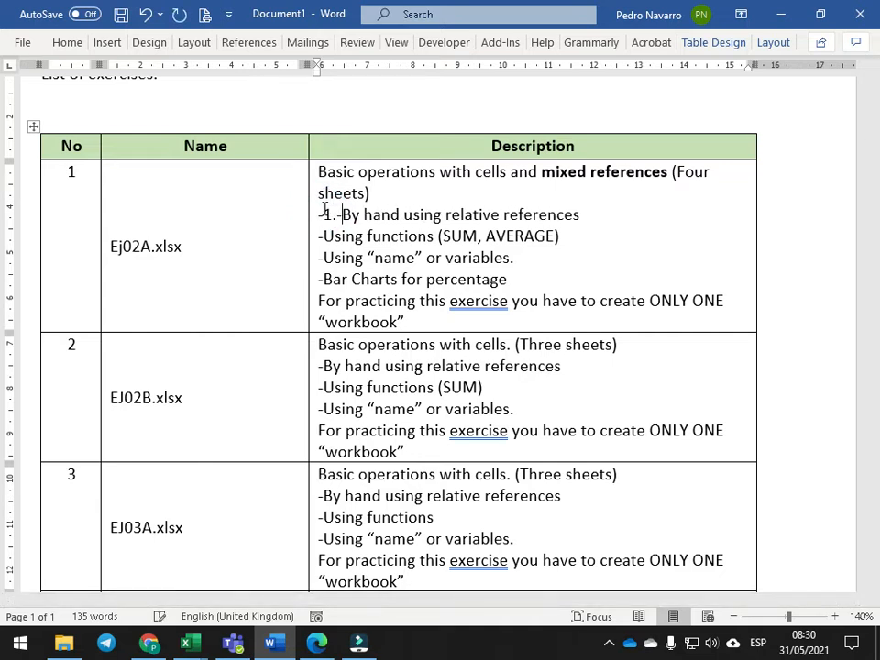
pyautogui.write('2.-')
pyautogui.press('Down')
pyautogui.write('3.-')
pyautogui.press('Down')
pyautogui.write('4.-')
# - Return to the Excel workbook and enter =C9+C10+C11+C12+C13 in cell C14 of the Ej02A.R sheet
pyautogui.hotkey('alt', 'Tab')
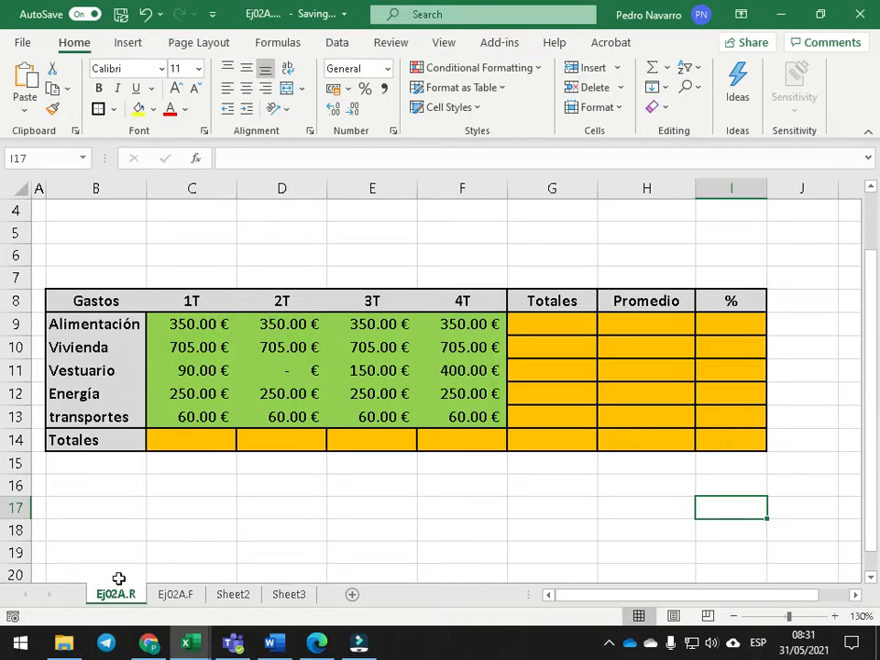
pyautogui.click(188, 436)
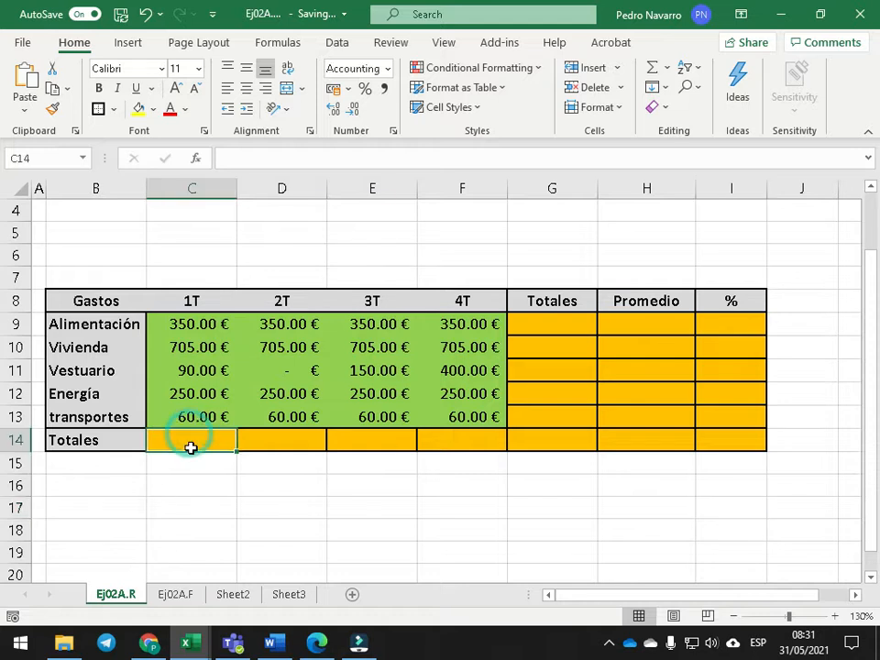
pyautogui.write('?')
pyautogui.write('=')
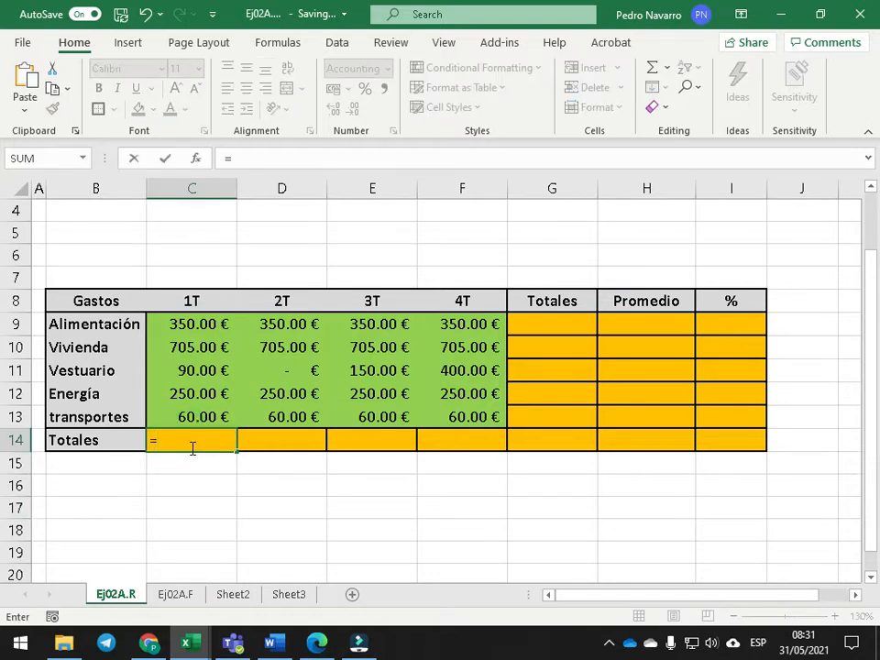
pyautogui.click(204, 323)
pyautogui.write('+')
pyautogui.click(198, 346)
pyautogui.write('+')
pyautogui.click(196, 369)
pyautogui.write('+')
pyautogui.click(197, 394)
pyautogui.write('+')
pyautogui.click(199, 417)
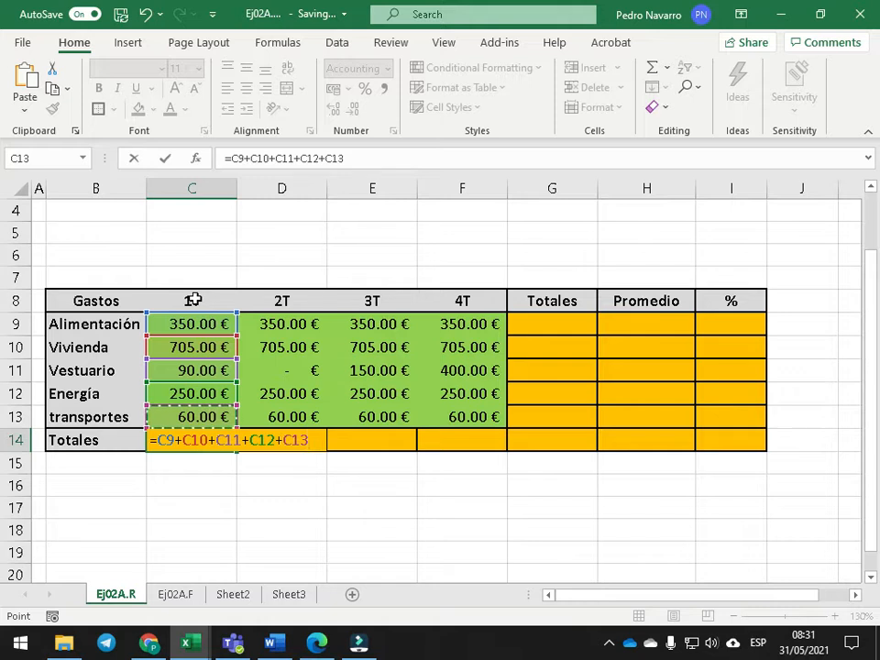
pyautogui.press('Return')
# - Examine the accounting currency formats available for the 1T total in C14, without changing its format
pyautogui.click(229, 440)
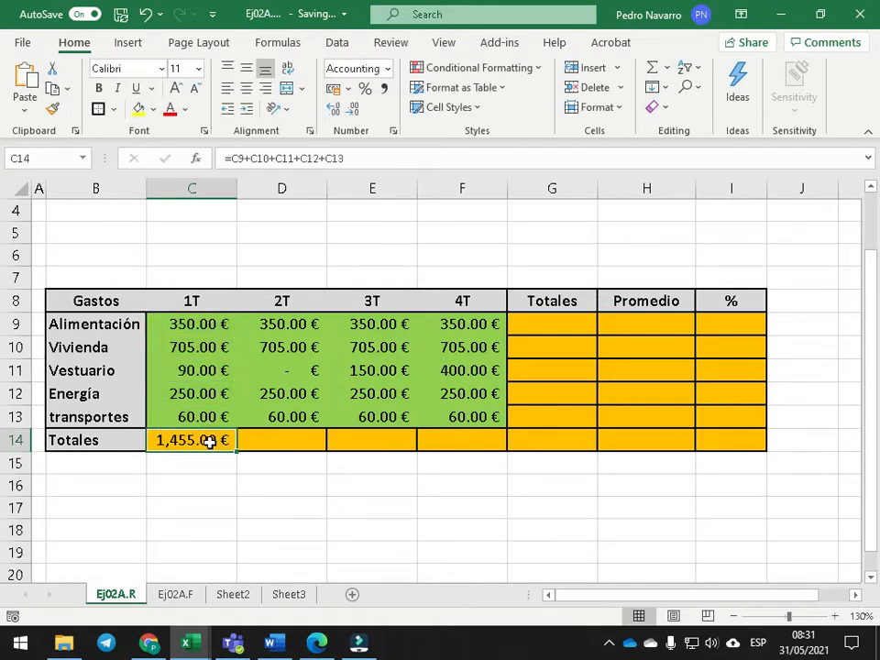
pyautogui.click(348, 89)
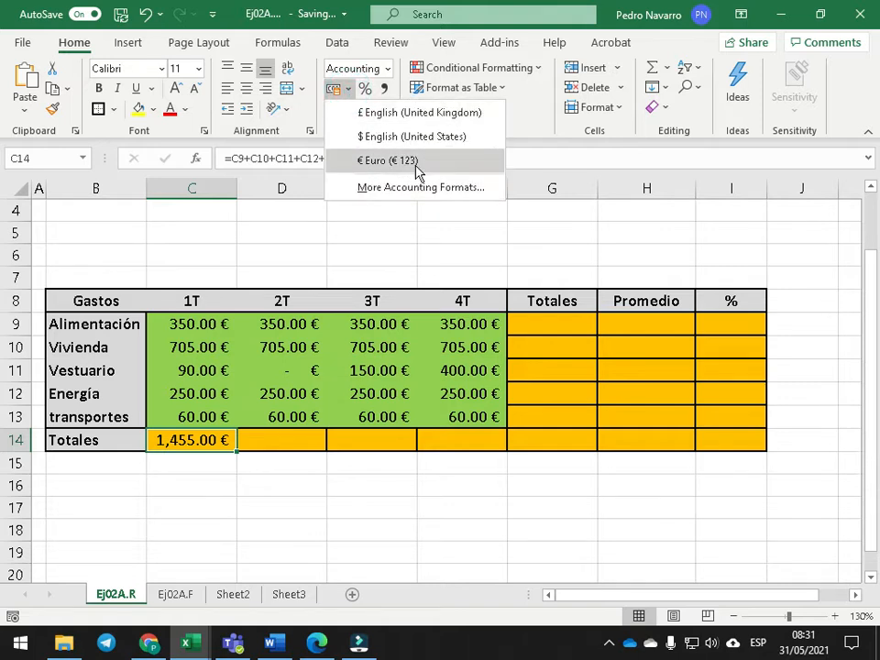
pyautogui.click(247, 518)
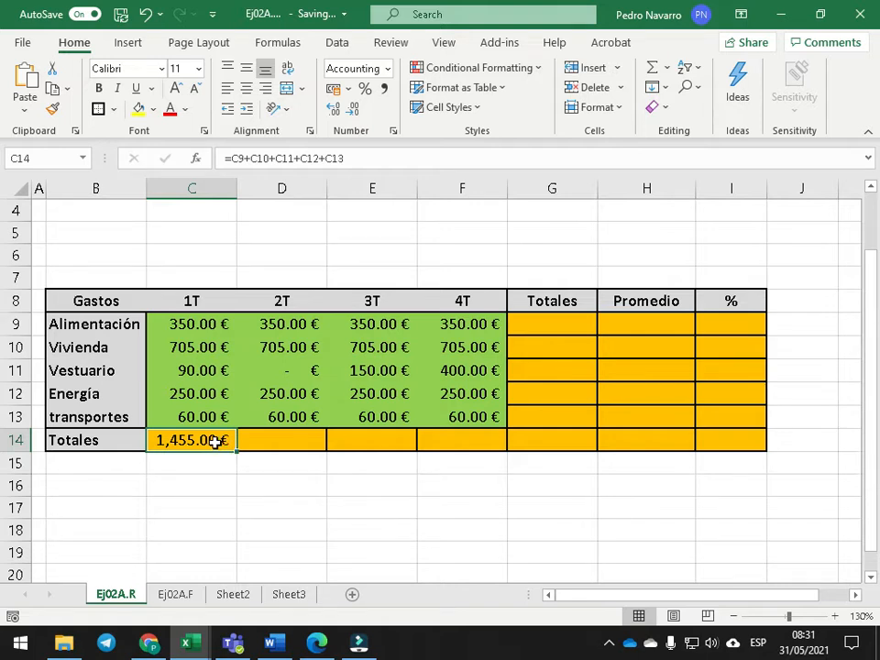
# - Try moving the Totales cells C14:I14 down to row 17, and undo the move
pyautogui.moveTo(200, 440); pyautogui.dragTo(722, 440)
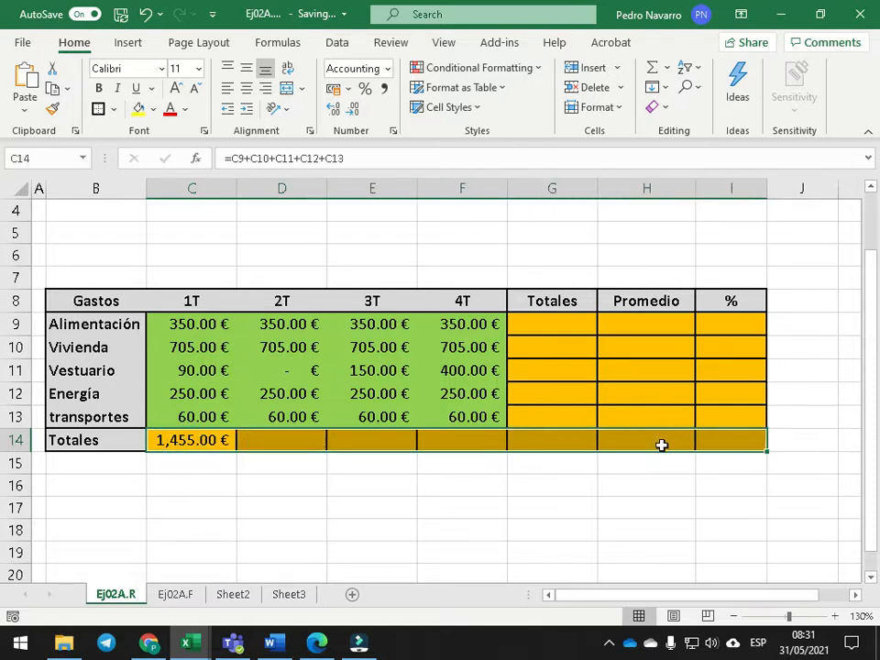
pyautogui.moveTo(469, 458); pyautogui.dragTo(469, 511)
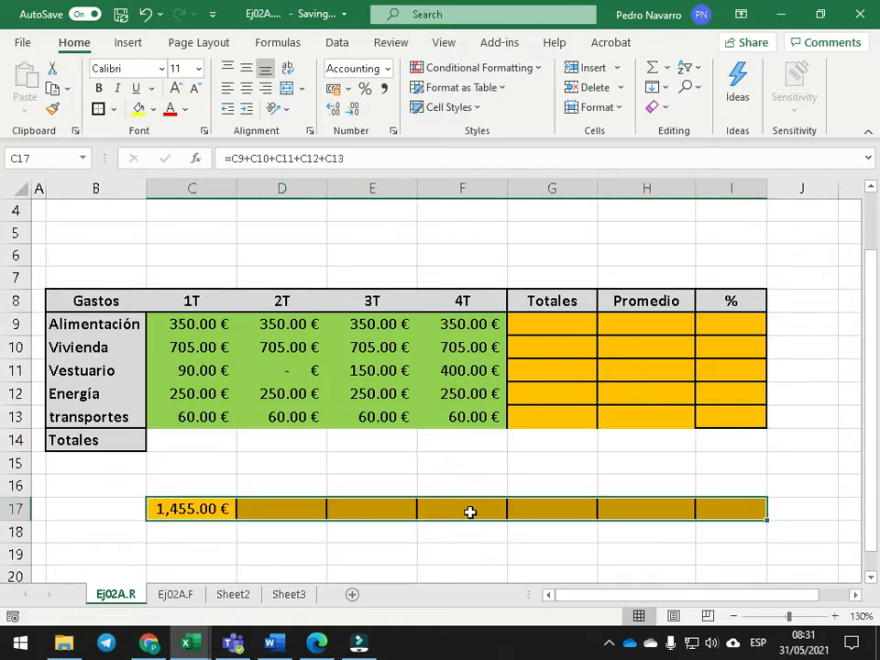
pyautogui.hotkey('ctrl', 'z')
pyautogui.click(426, 513)
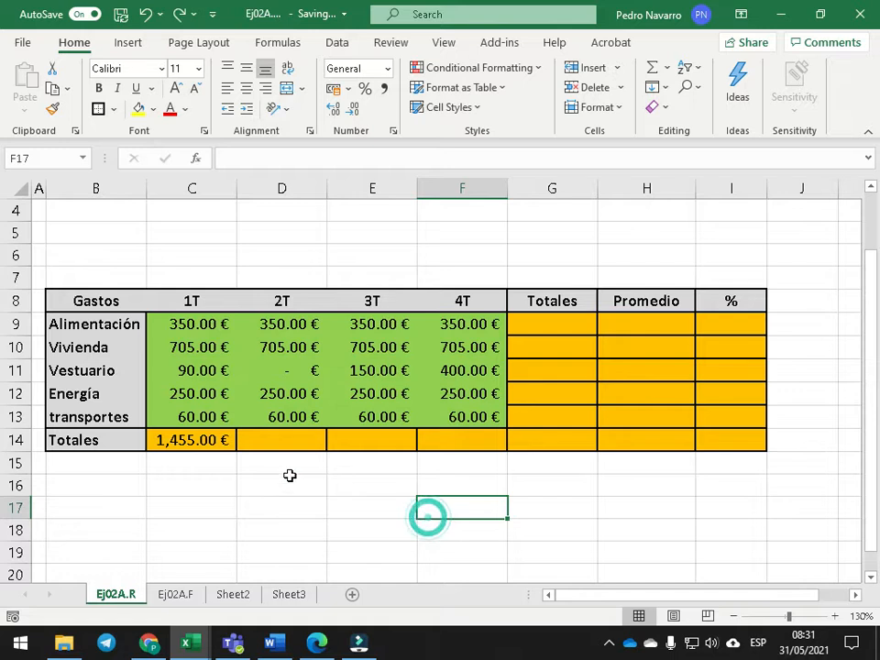
# - Fill the C14 total formula across the Totales row to I14
pyautogui.click(217, 441)
pyautogui.moveTo(595, 463); pyautogui.dragTo(759, 449)
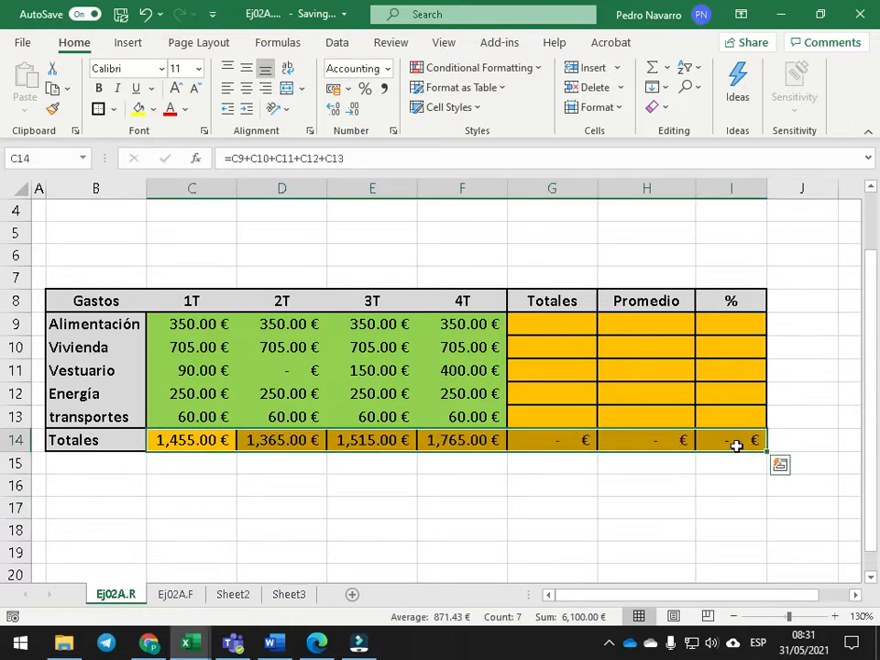
# - Enter =C9+D9+E9+F9 in G9 and fill the formula down the Totales column to G13
pyautogui.click(567, 319)
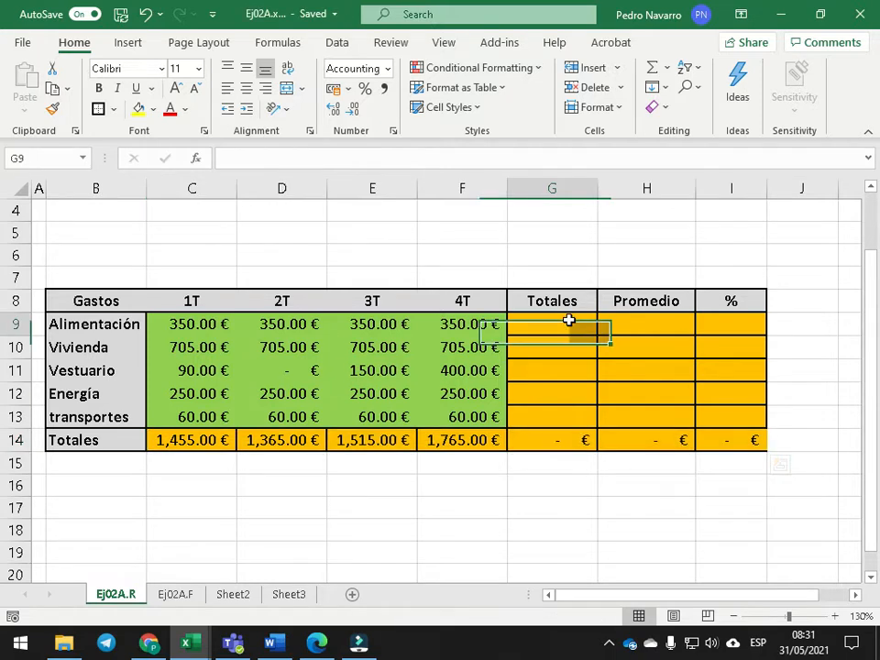
pyautogui.write('=')
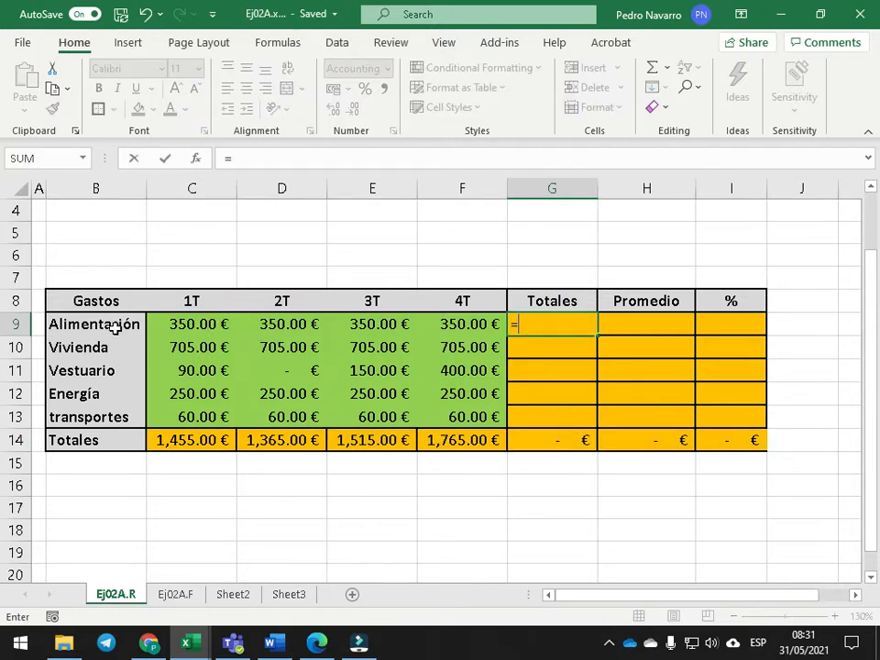
pyautogui.write('+')
pyautogui.click(303, 327)
pyautogui.write('+')
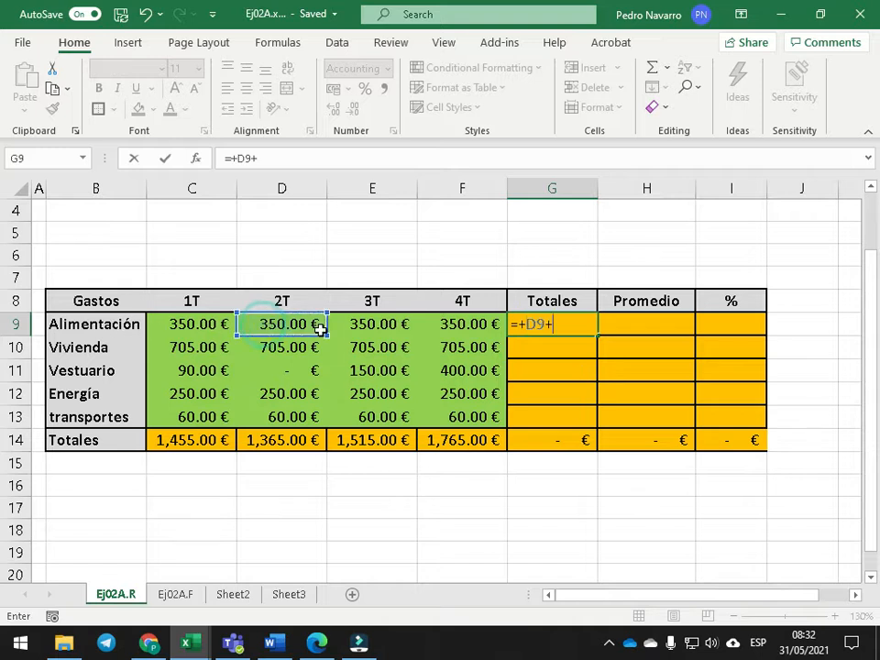
pyautogui.click(519, 323)
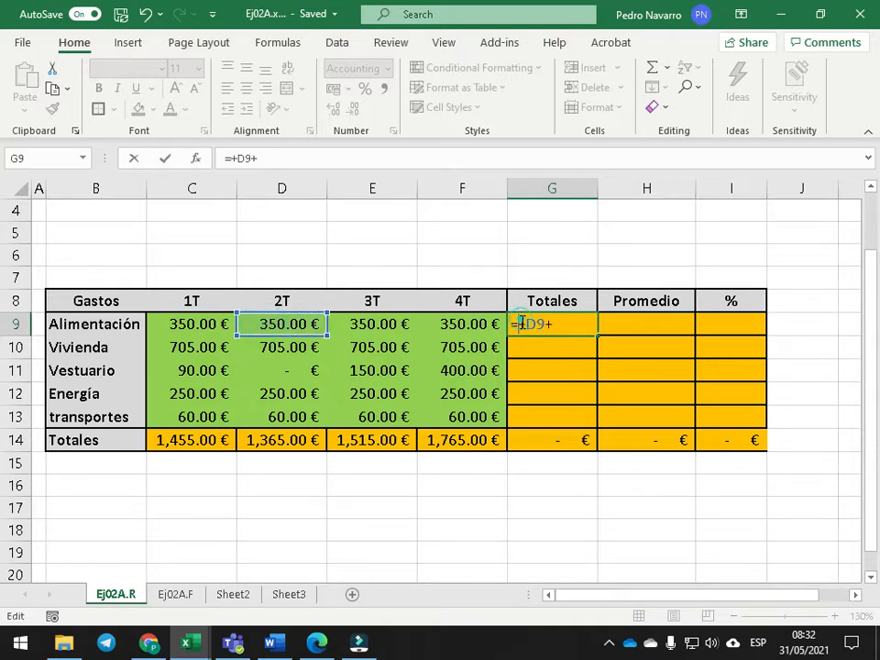
pyautogui.click(196, 328)
pyautogui.click(527, 324)
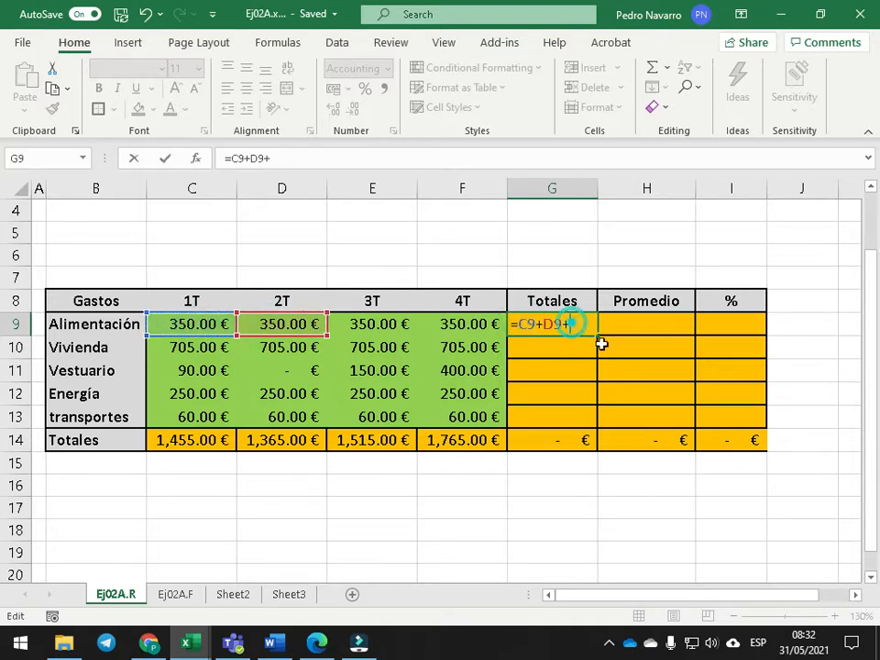
pyautogui.click(374, 324)
pyautogui.write('+')
pyautogui.click(454, 327)
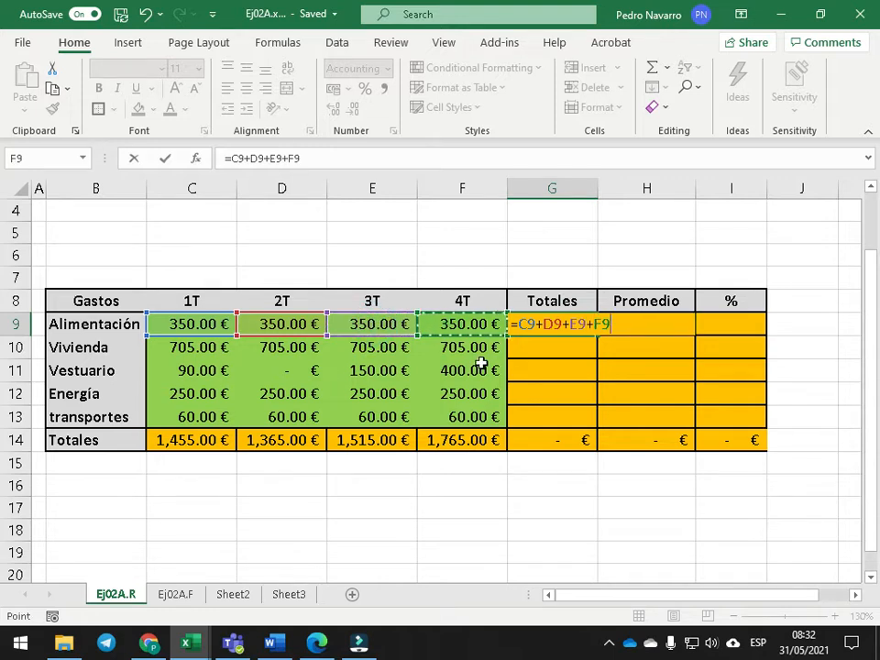
pyautogui.press('Return')
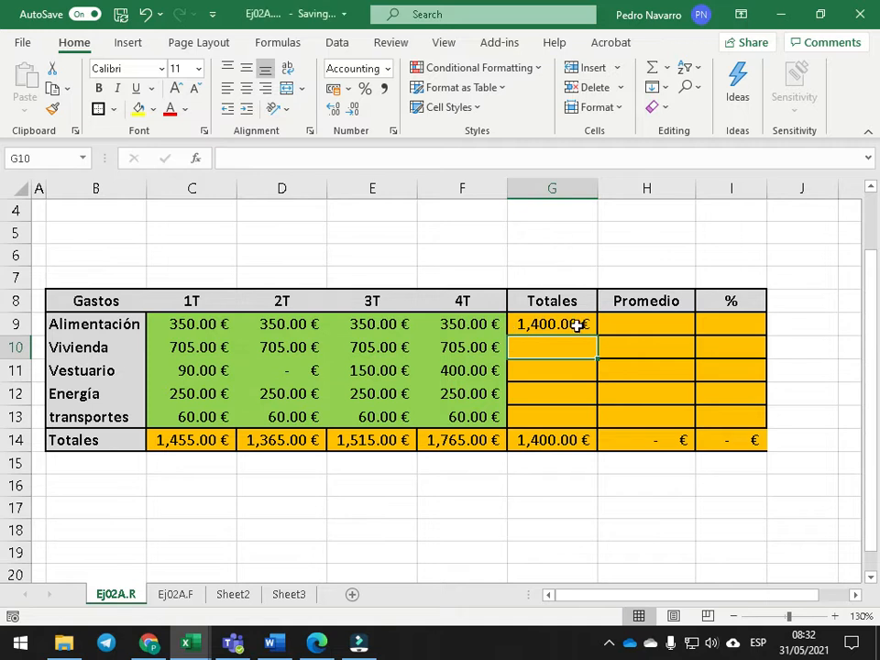
pyautogui.click(575, 328)
pyautogui.moveTo(596, 334); pyautogui.dragTo(589, 419)
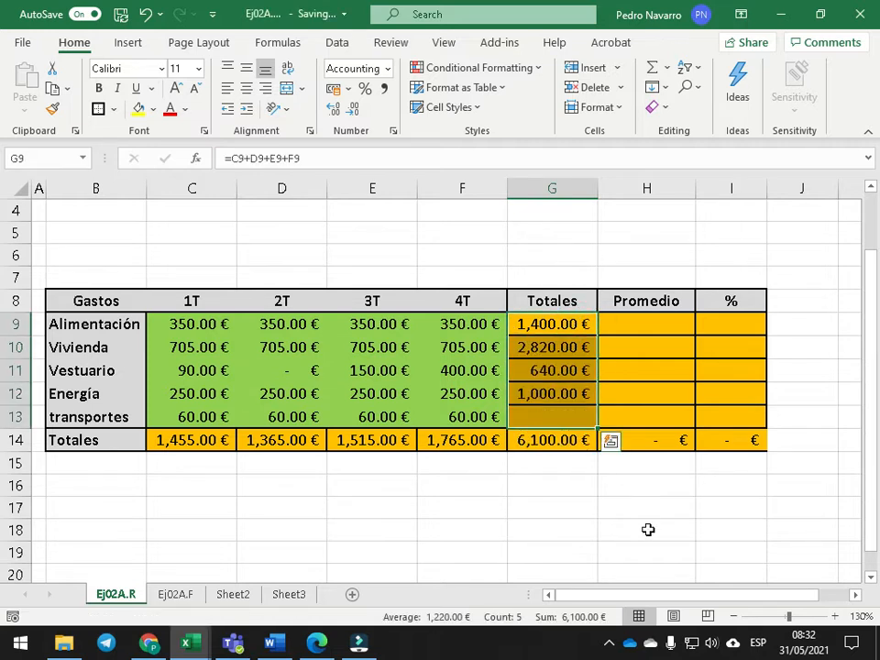
# - Colour the grand total in G14 with red font
pyautogui.click(551, 447)
pyautogui.click(170, 108)
pyautogui.click(591, 503)
pyautogui.click(557, 438)
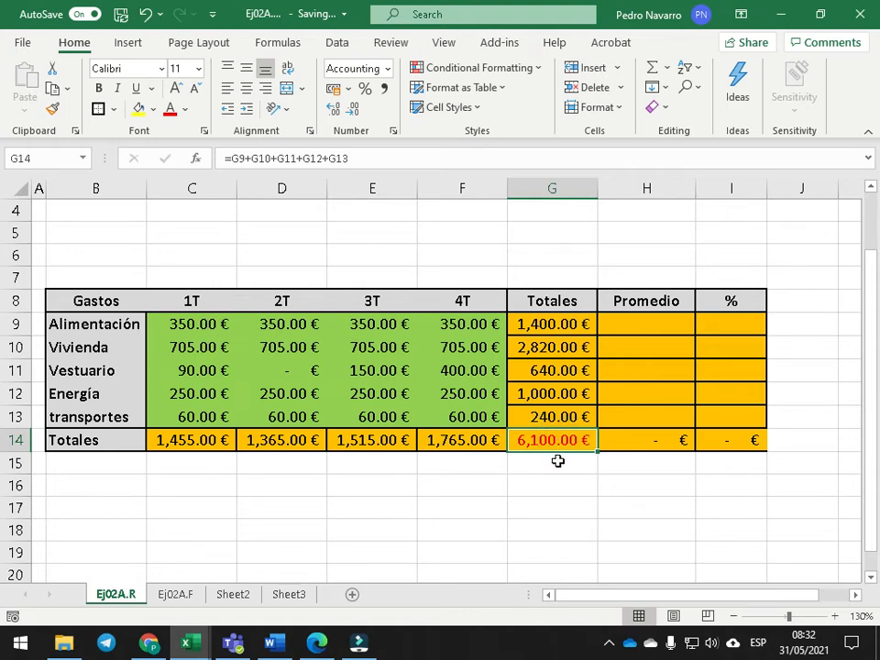
# - Enter =G9/4 in H9 and fill the formula down the Promedio column to H13
pyautogui.doubleClick(570, 323)
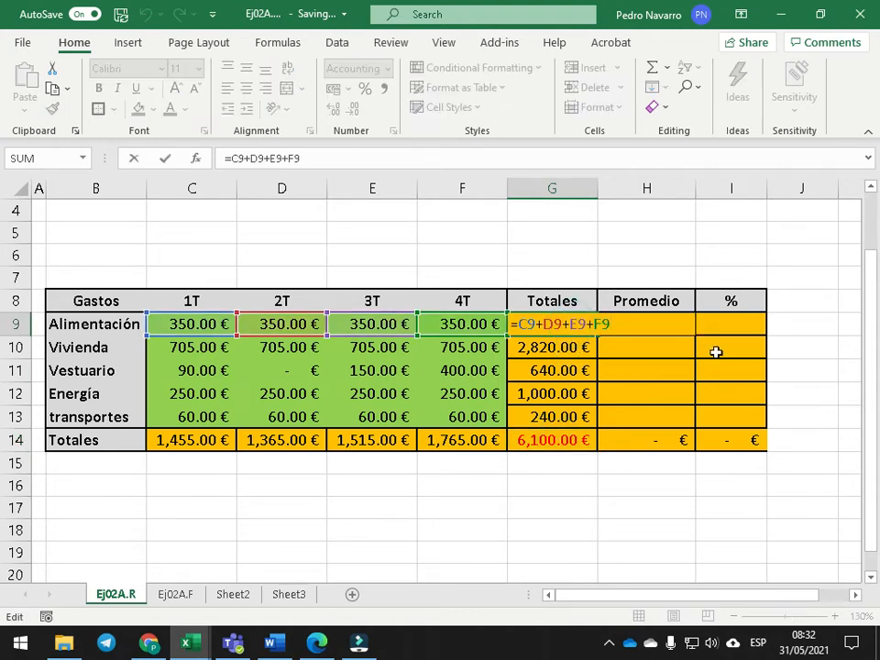
pyautogui.click(655, 328)
pyautogui.write('=')
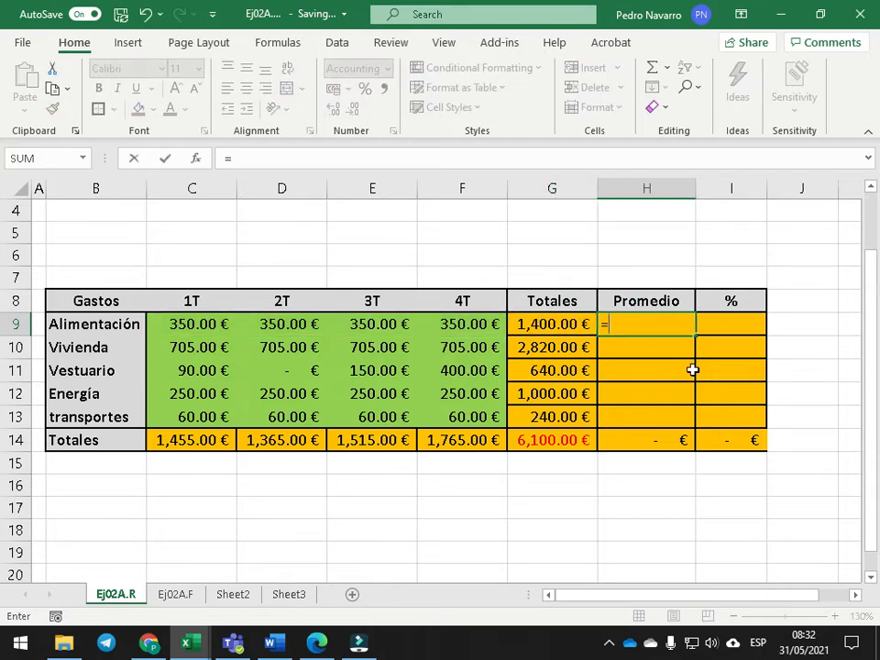
pyautogui.click(553, 325)
pyautogui.write('/')
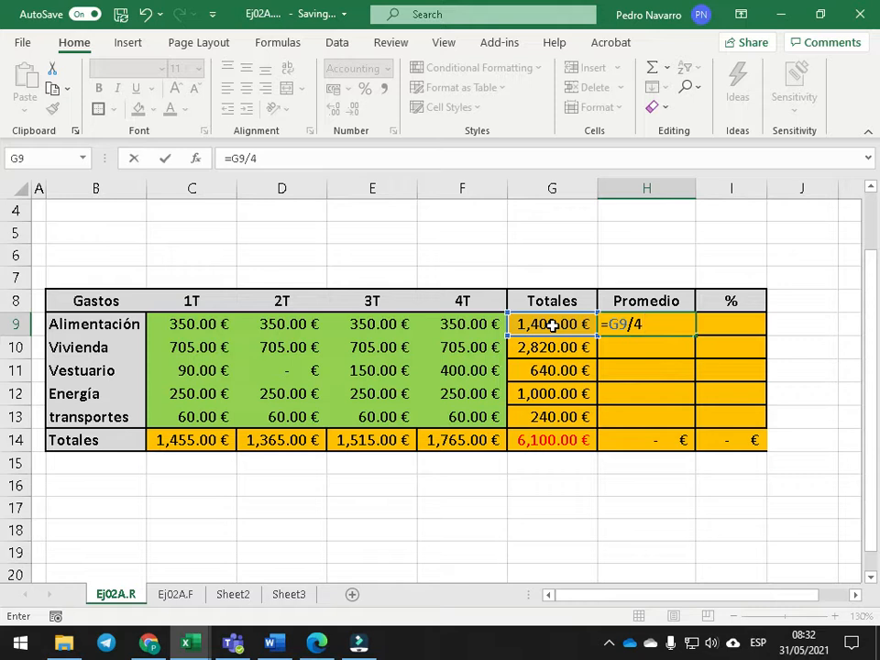
pyautogui.write('4')
pyautogui.press('Return')
pyautogui.click(658, 324)
pyautogui.moveTo(694, 335); pyautogui.dragTo(683, 424)
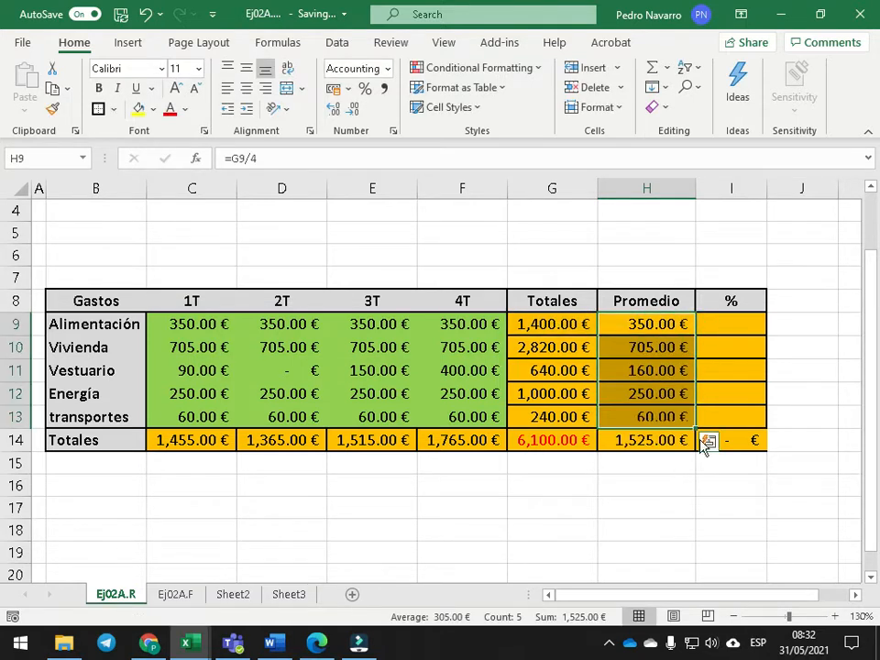
# - Enter the formula =G9/G14 in I9 to get Alimentación's percentage of the grand total
pyautogui.doubleClick(743, 325)
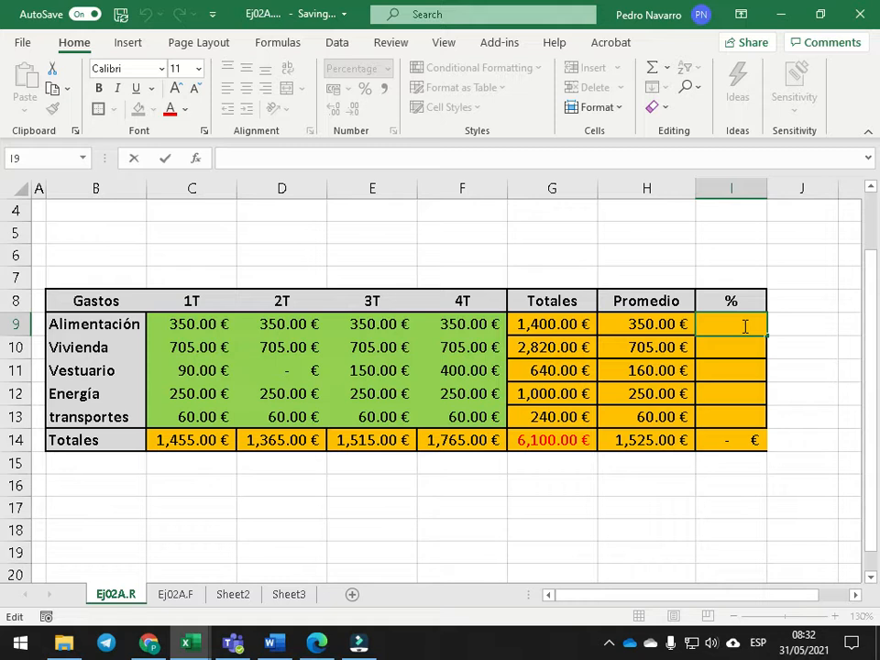
pyautogui.write('=')
pyautogui.click(556, 320)
pyautogui.write('/')
pyautogui.click(542, 443)
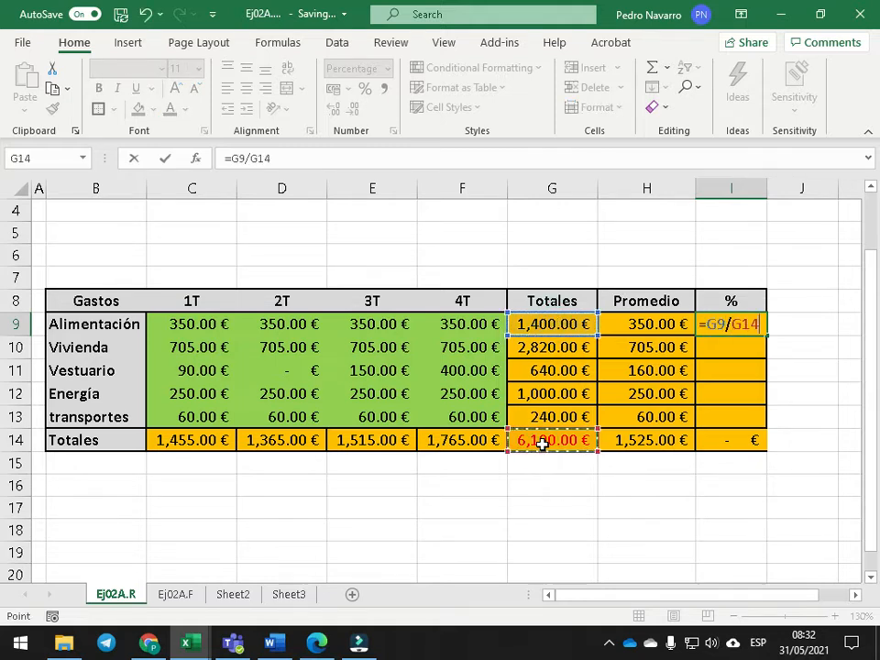
pyautogui.press('Return')
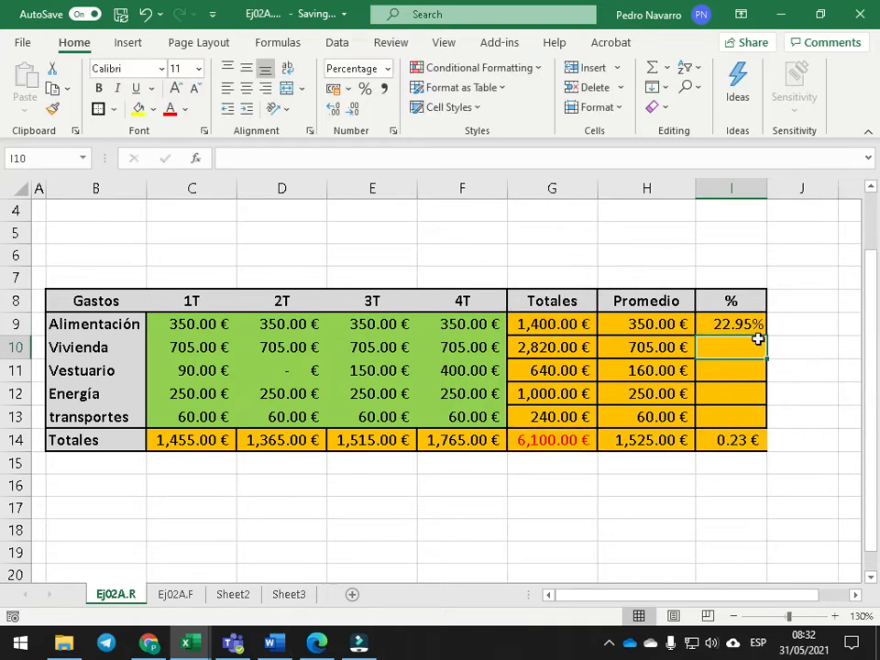
# - Try filling the I9 percentage formula with its relative references down the % column to I13
pyautogui.click(762, 333)
pyautogui.moveTo(767, 336); pyautogui.dragTo(770, 419)
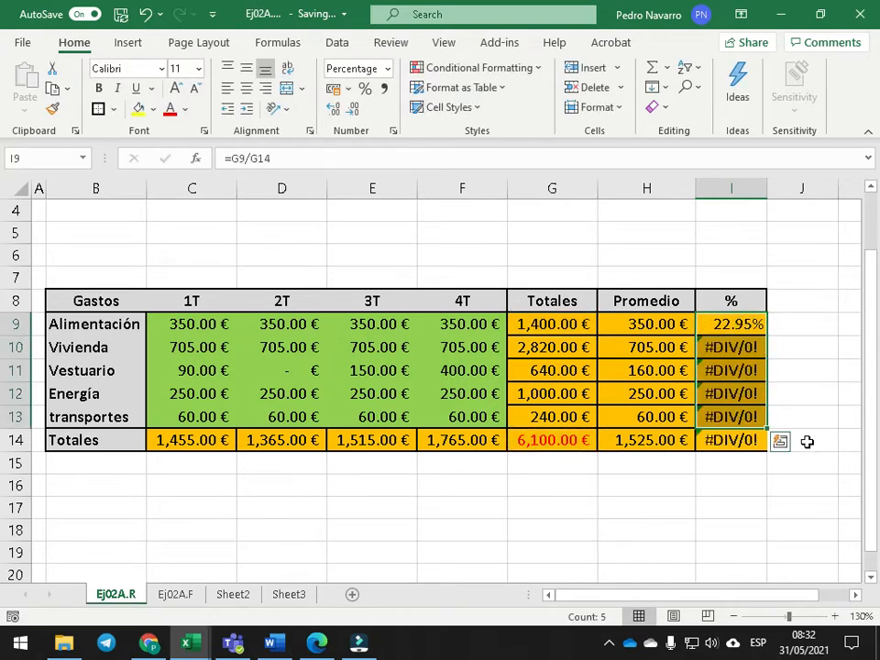
pyautogui.click(802, 423)
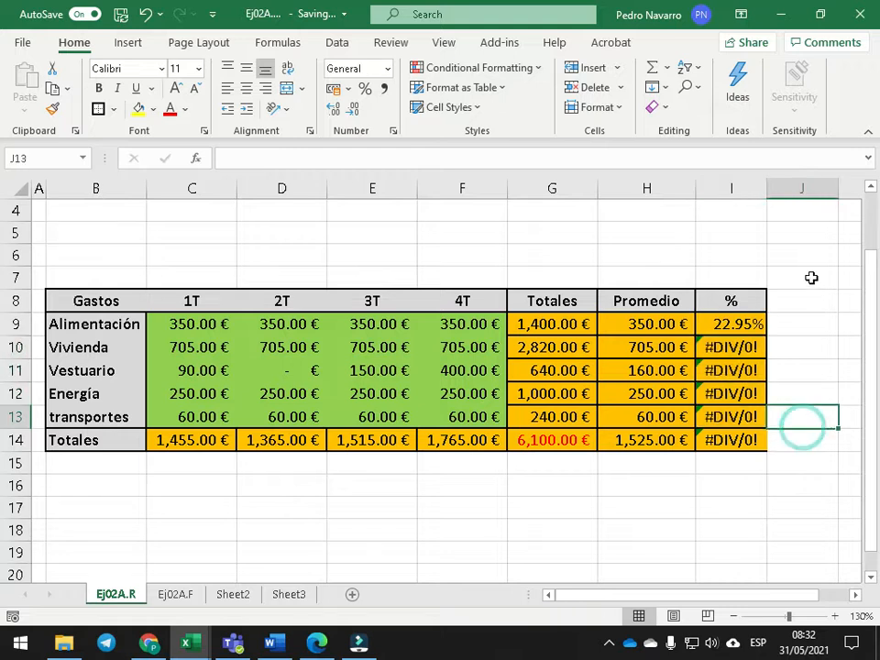
# - Examine the cell references of each % column formula in turn, from I9 down to I13
pyautogui.click(747, 326)
pyautogui.doubleClick(746, 317)
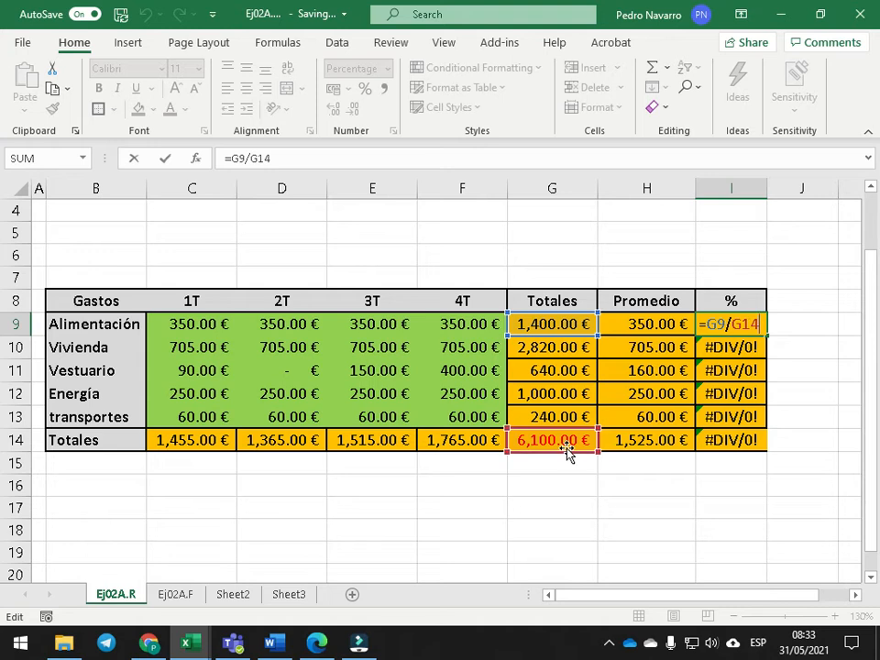
pyautogui.press('Return')
pyautogui.press('F2')
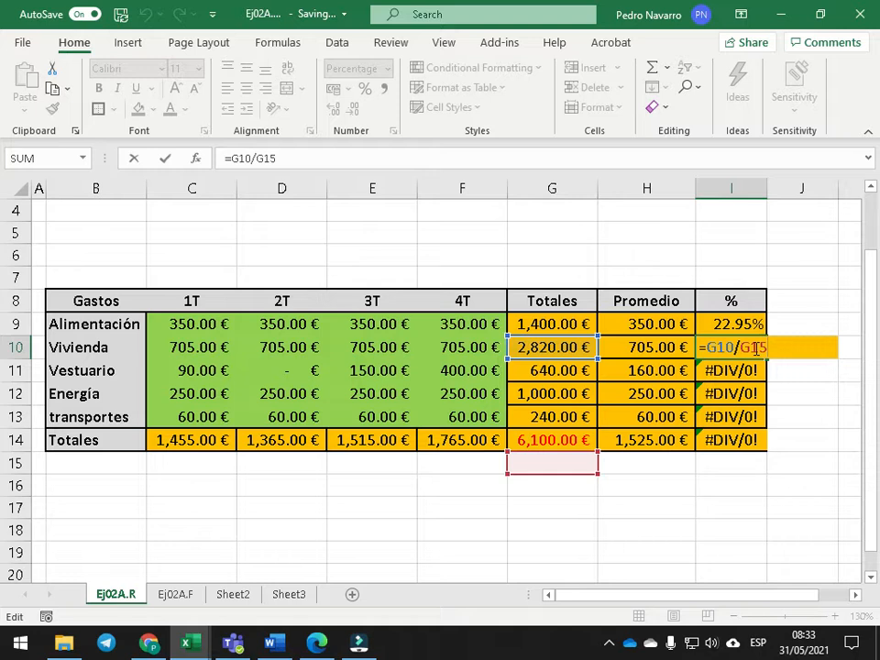
pyautogui.press('Return')
pyautogui.press('F2')
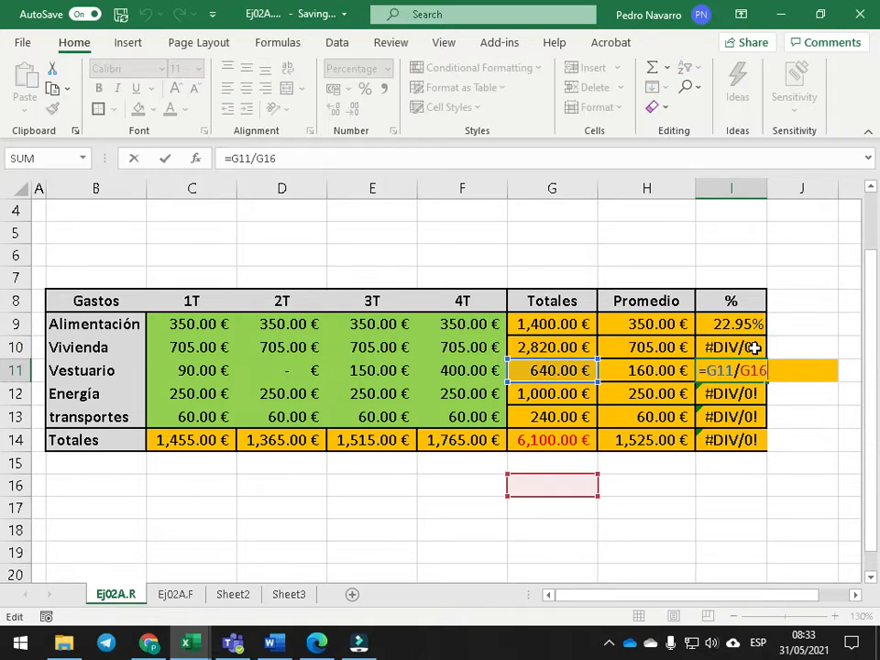
pyautogui.press('Return')
pyautogui.press('F2')
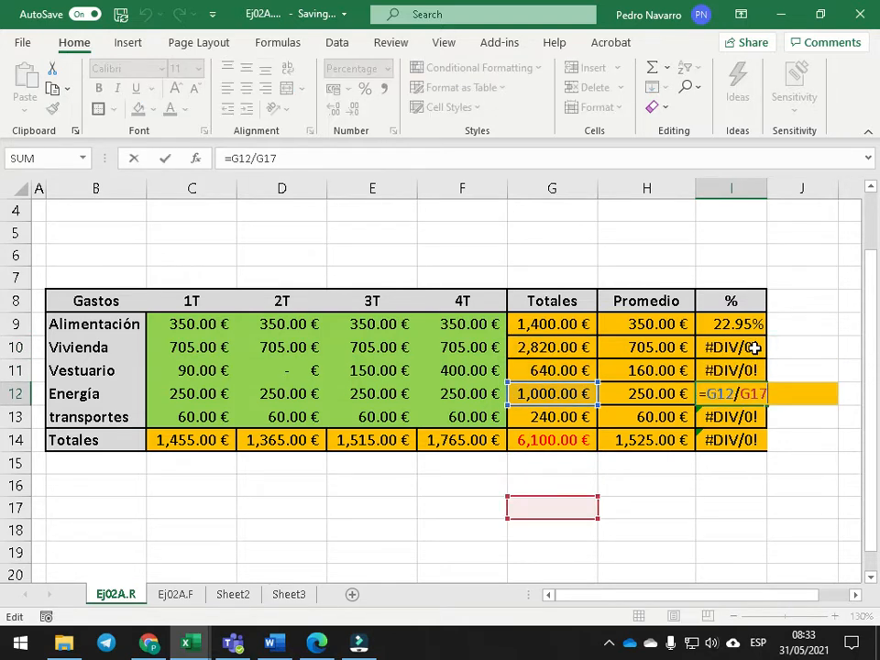
pyautogui.press('Return')
pyautogui.press('F2')
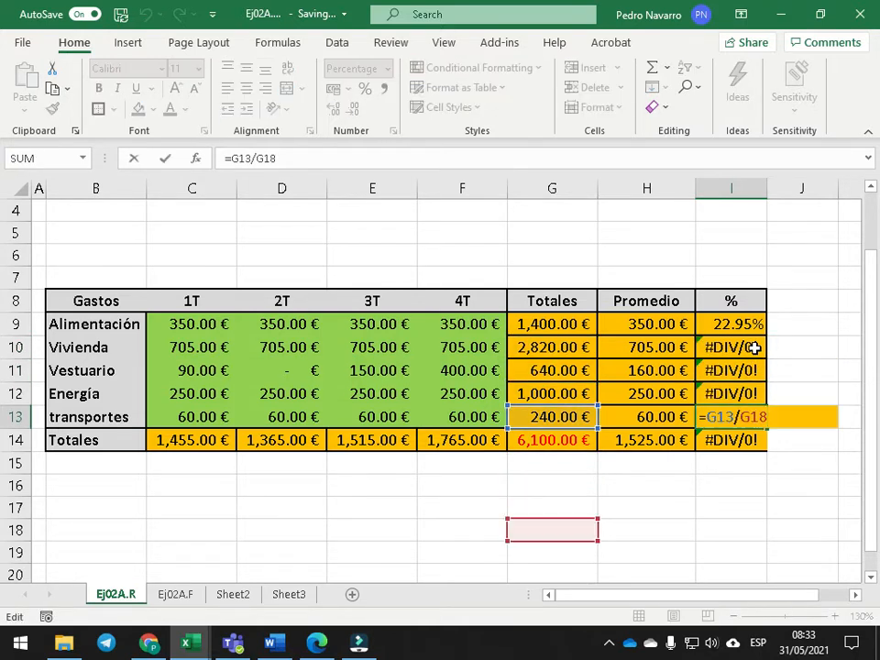
pyautogui.press('Escape')
# - Compare how the grand total reference differs between the I9 and I10 percentage formulas
pyautogui.click(752, 323)
pyautogui.press('F2')
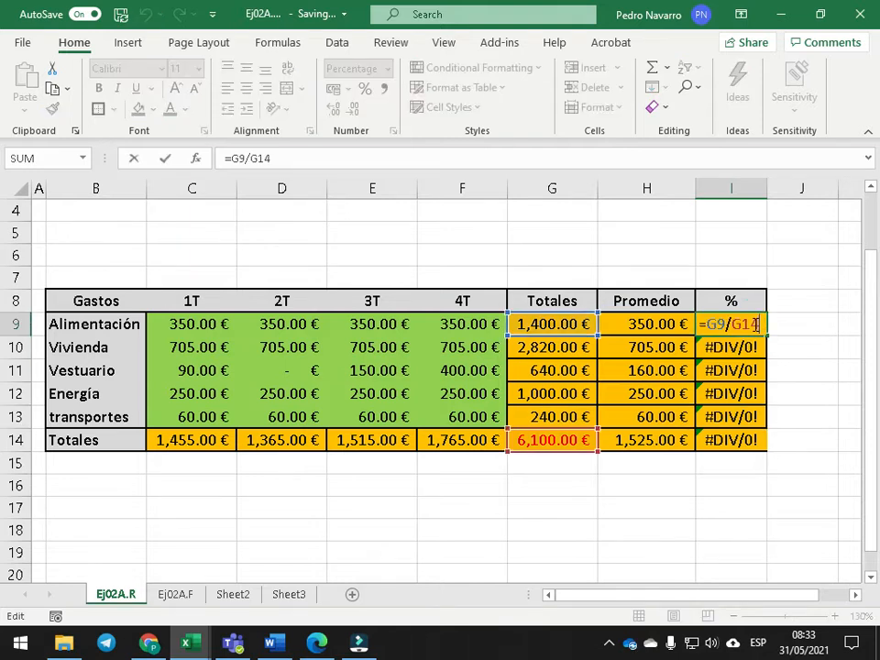
pyautogui.press('Return')
pyautogui.press('F2')
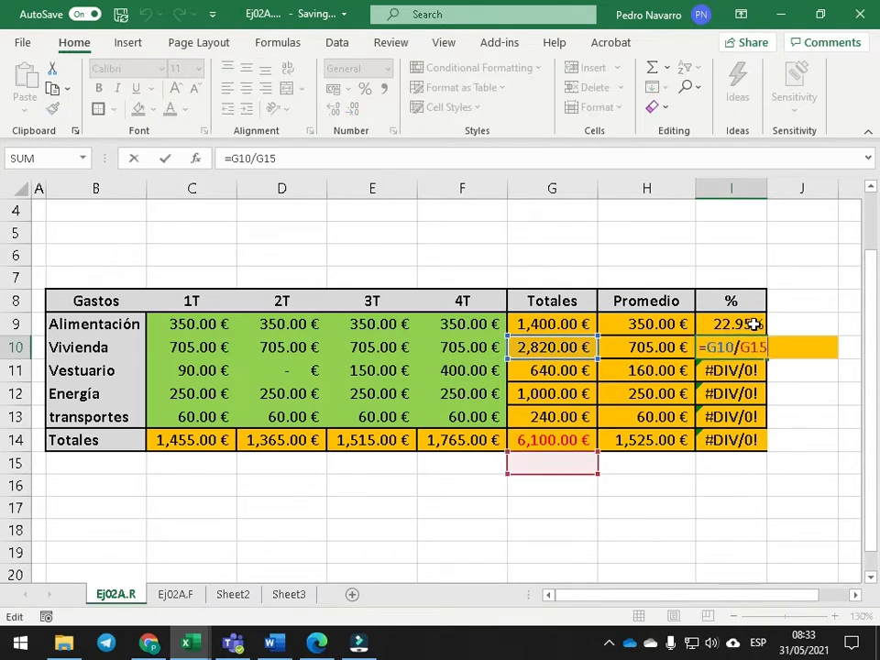
pyautogui.press('Return')
pyautogui.click(753, 323)
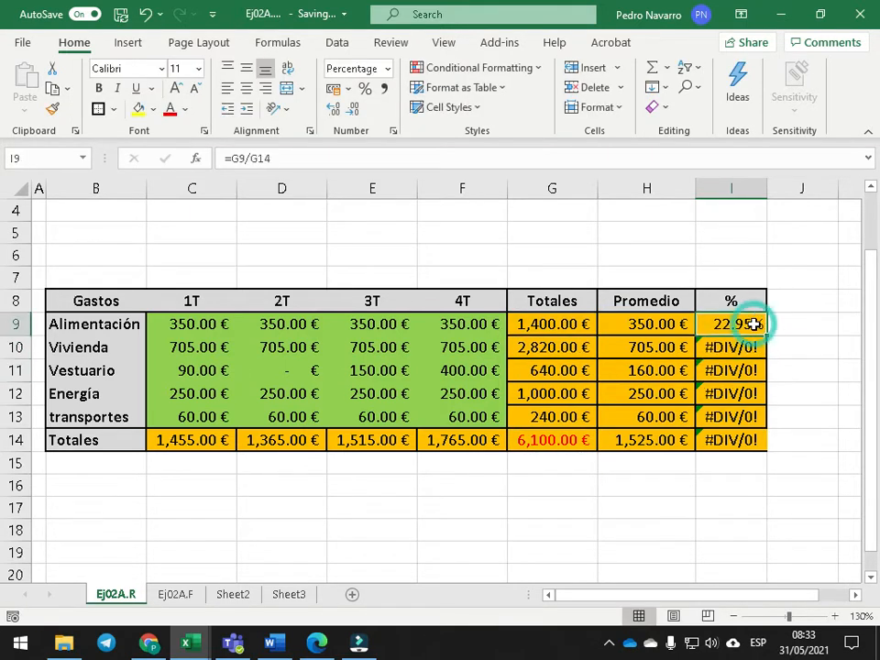
pyautogui.press('F2')
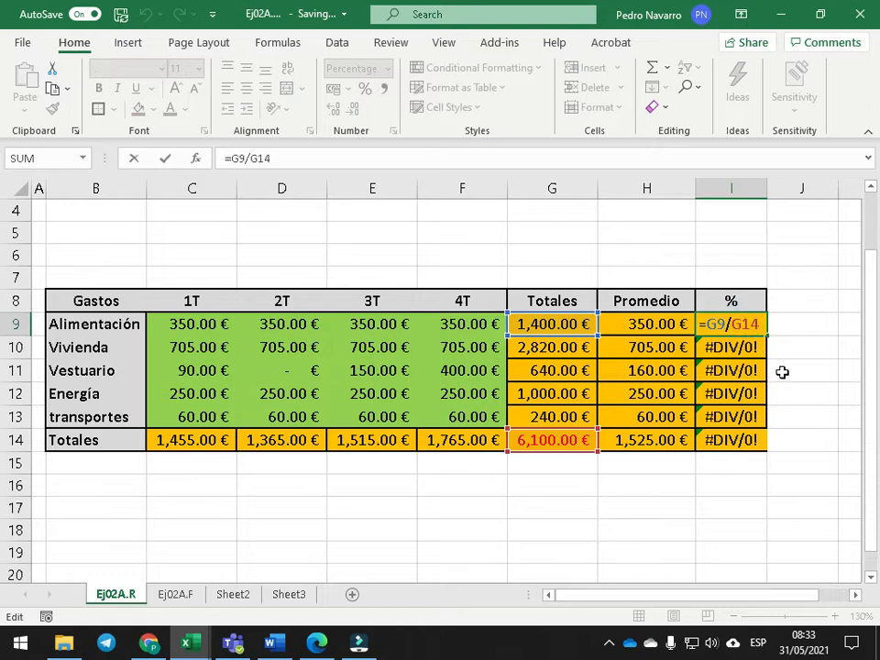
pyautogui.press('Return')
pyautogui.press('F2')
pyautogui.press('Return')
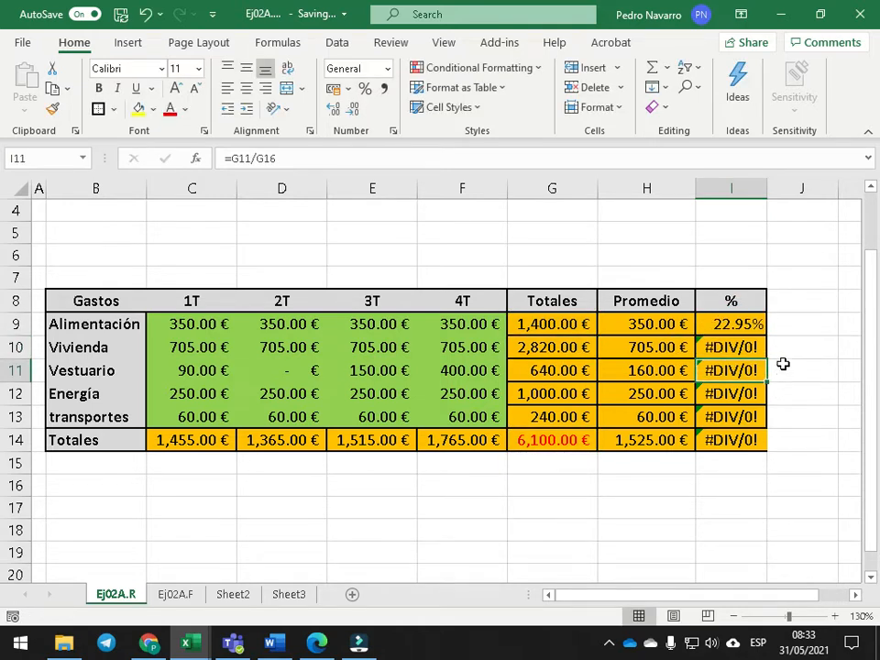
# - Change the I9 formula to =G9/G$14 and fill it down the % column to I14
pyautogui.click(735, 325)
pyautogui.press('F2')
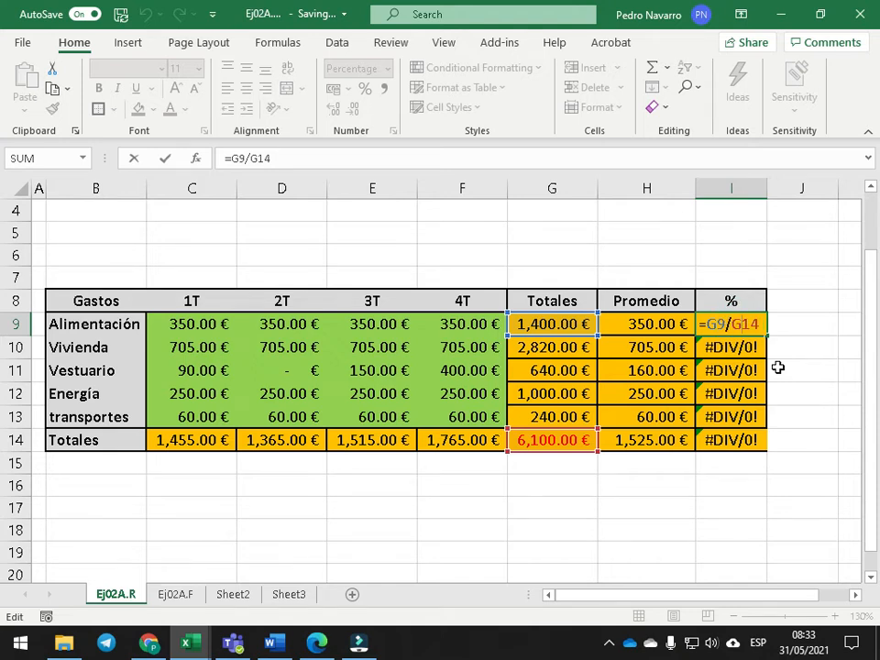
pyautogui.press('Left')
pyautogui.press('Left')
pyautogui.write('$')
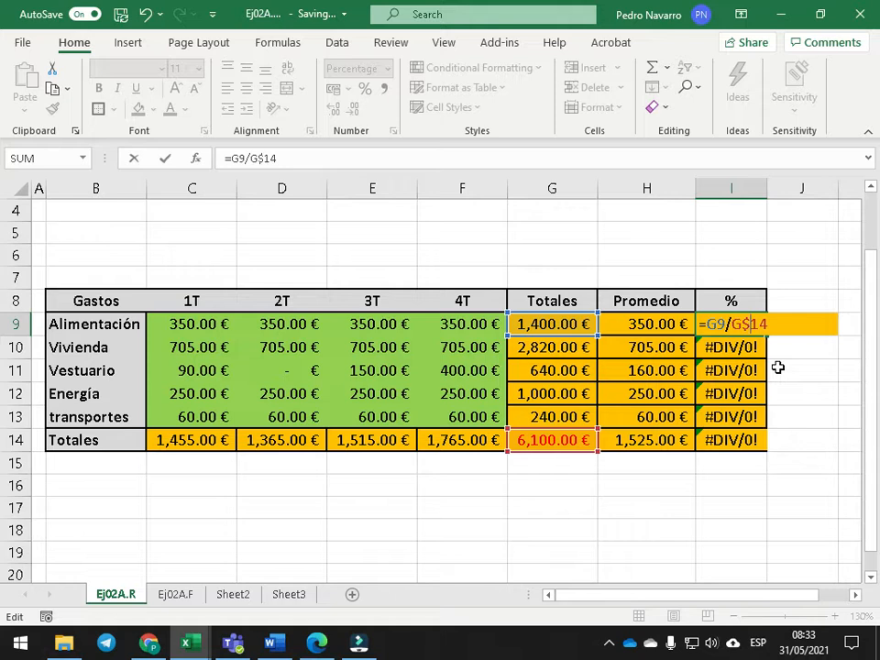
pyautogui.press('Return')
pyautogui.click(752, 327)
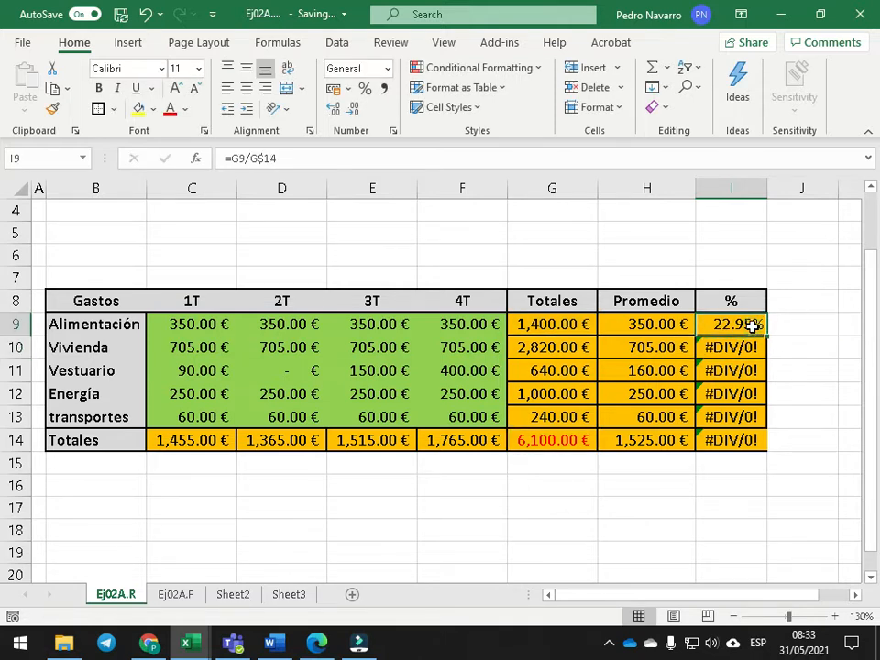
pyautogui.doubleClick(768, 336)
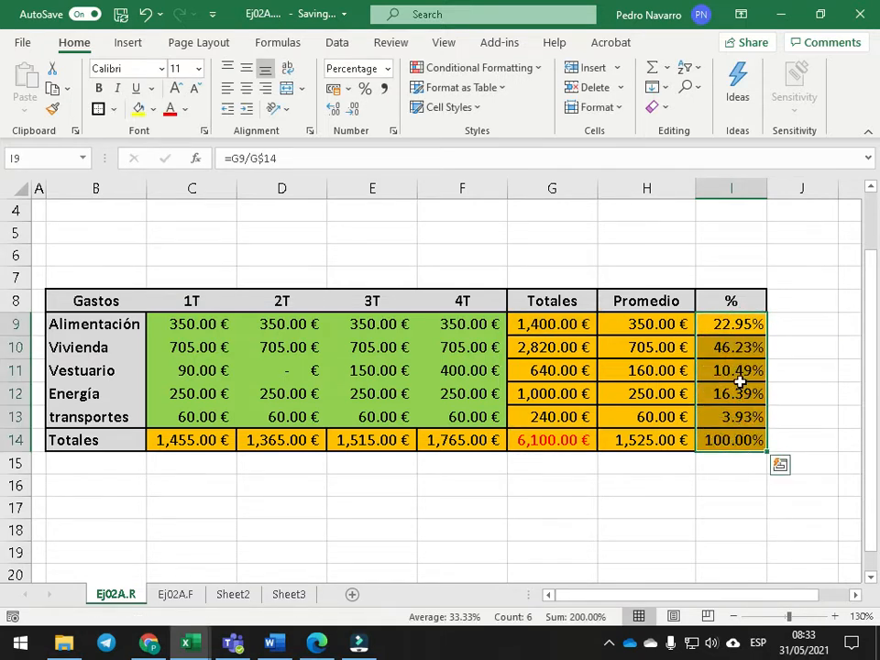
# - Check the references in the refilled percentage formulas from I10 down to I14
pyautogui.click(728, 345)
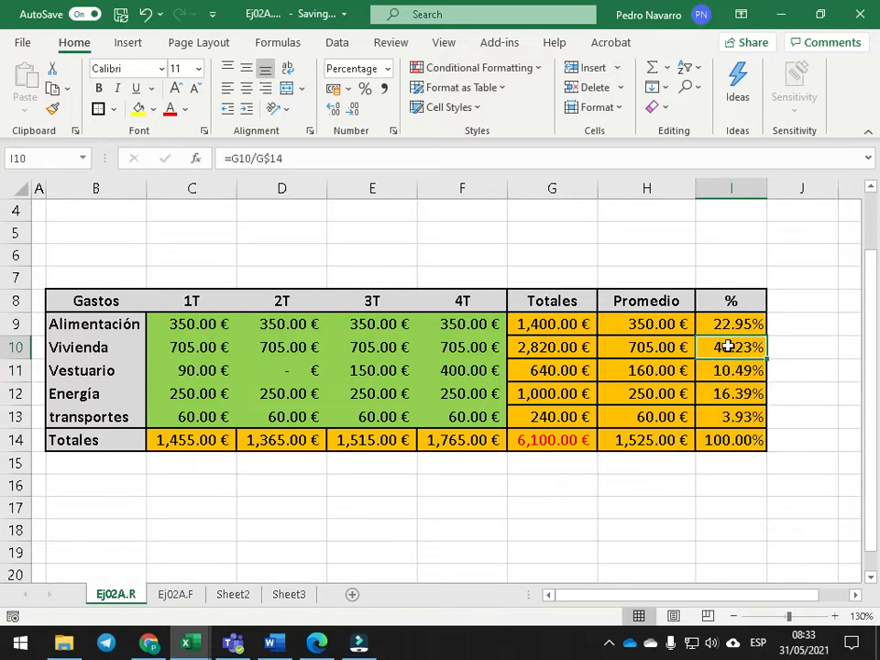
pyautogui.doubleClick(730, 346)
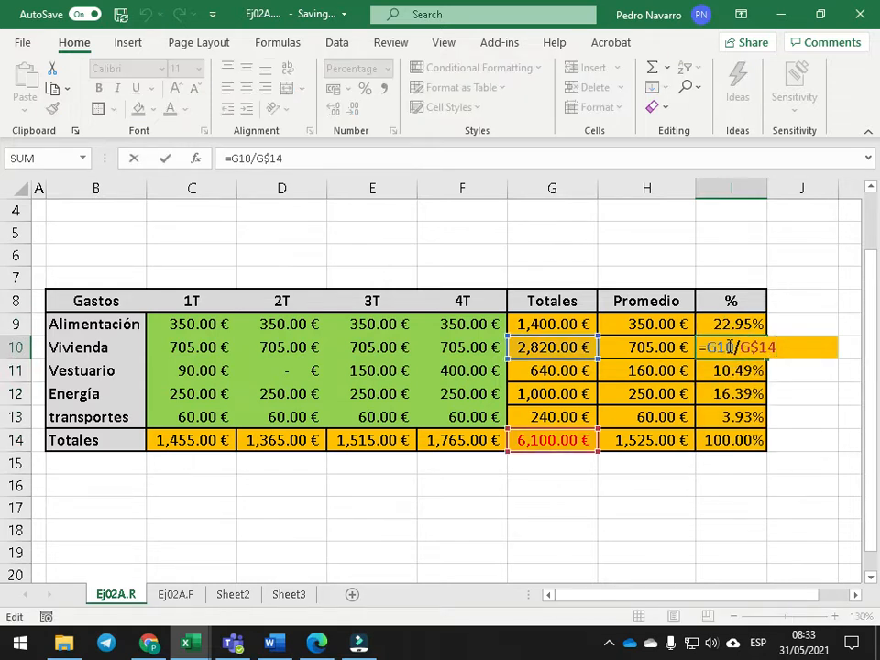
pyautogui.press('Return')
pyautogui.press('F2')
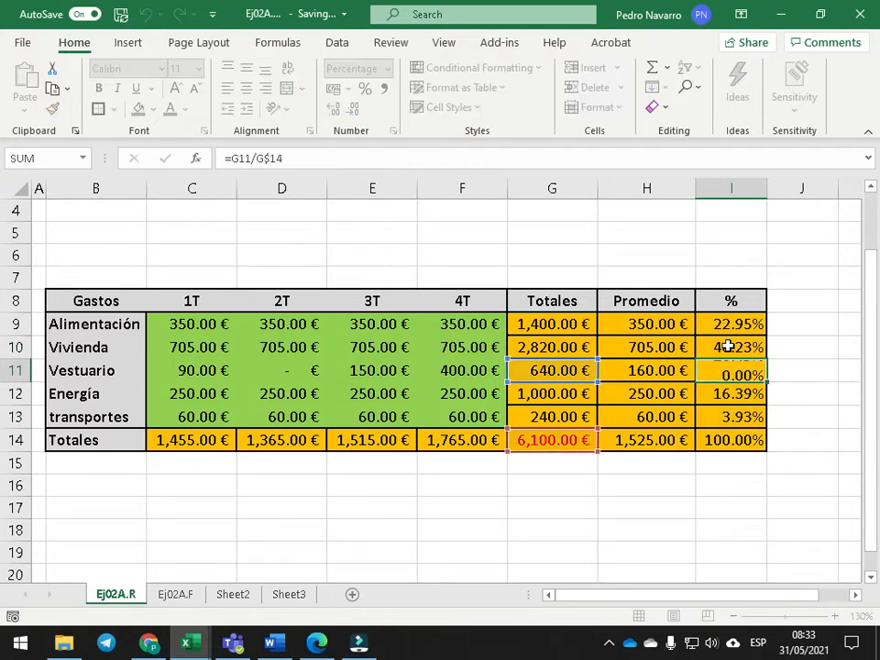
pyautogui.press('Return')
pyautogui.press('F2')
pyautogui.press('Return')
pyautogui.press('F2')
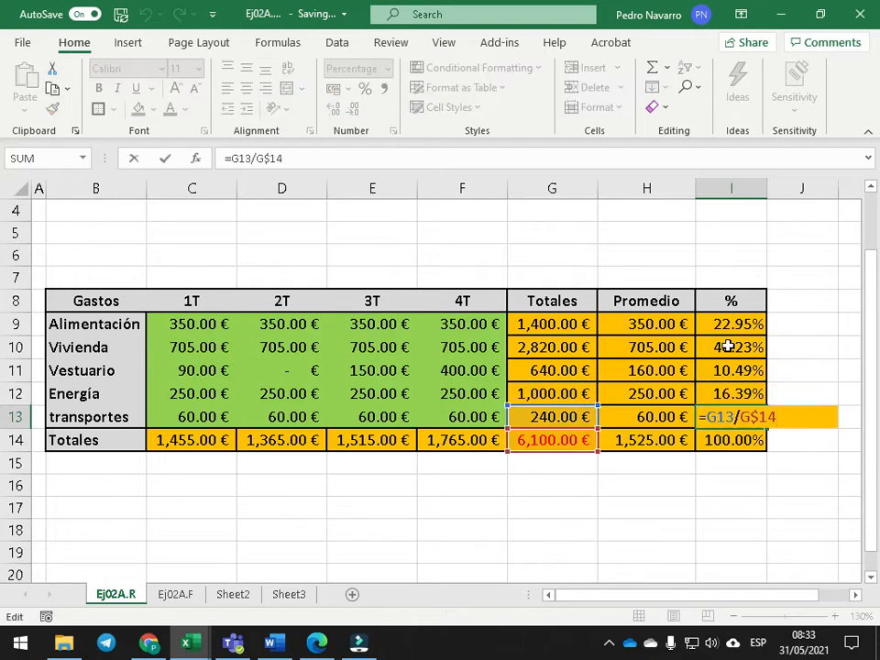
pyautogui.press('Return')
pyautogui.press('F2')
pyautogui.press('Return')
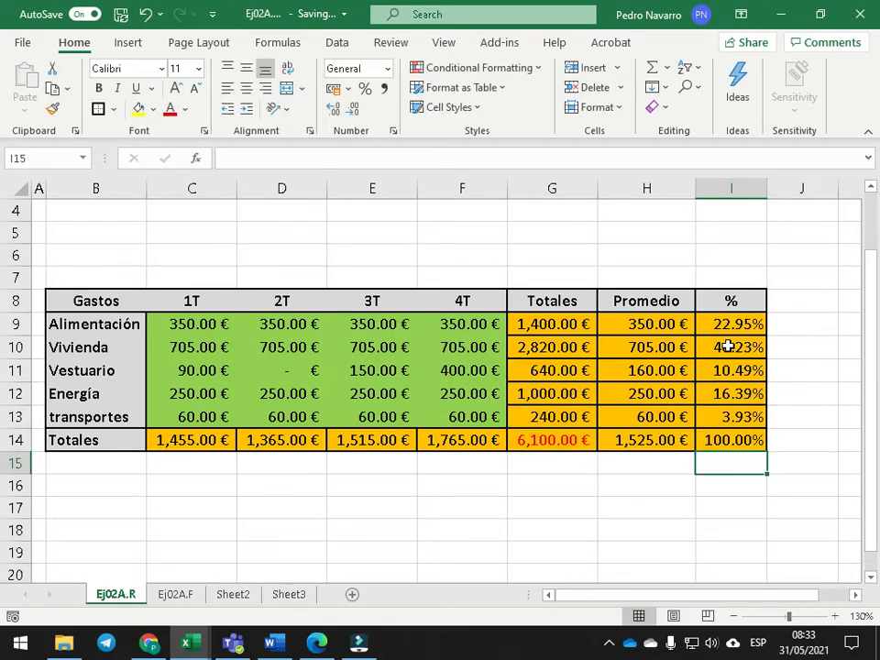
# - Compare the C14 total formula on the Ej02A.R sheet with the one on the Ej02A.F sheet
pyautogui.click(209, 440)
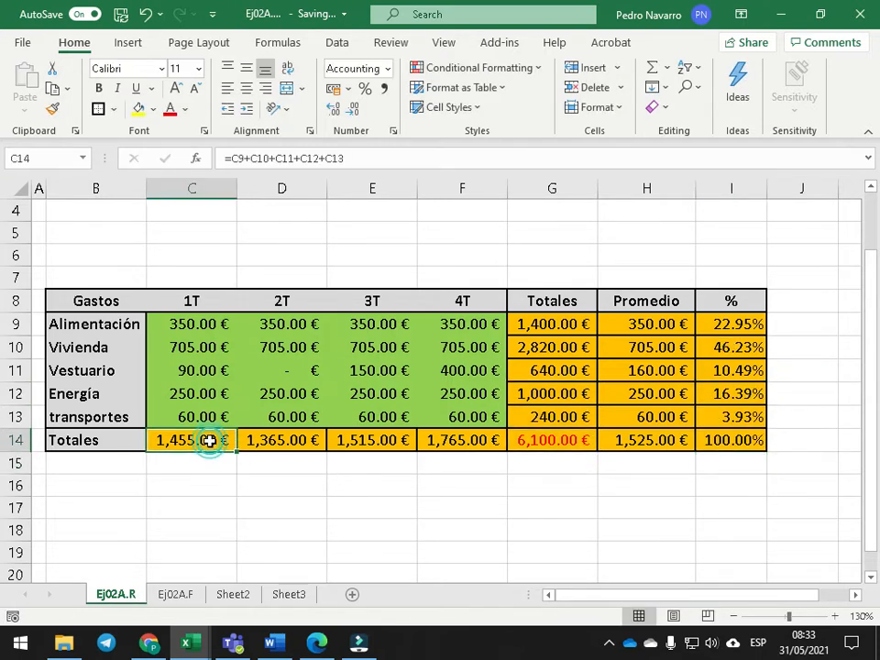
pyautogui.press('F2')
pyautogui.press('Escape')
pyautogui.click(184, 596)
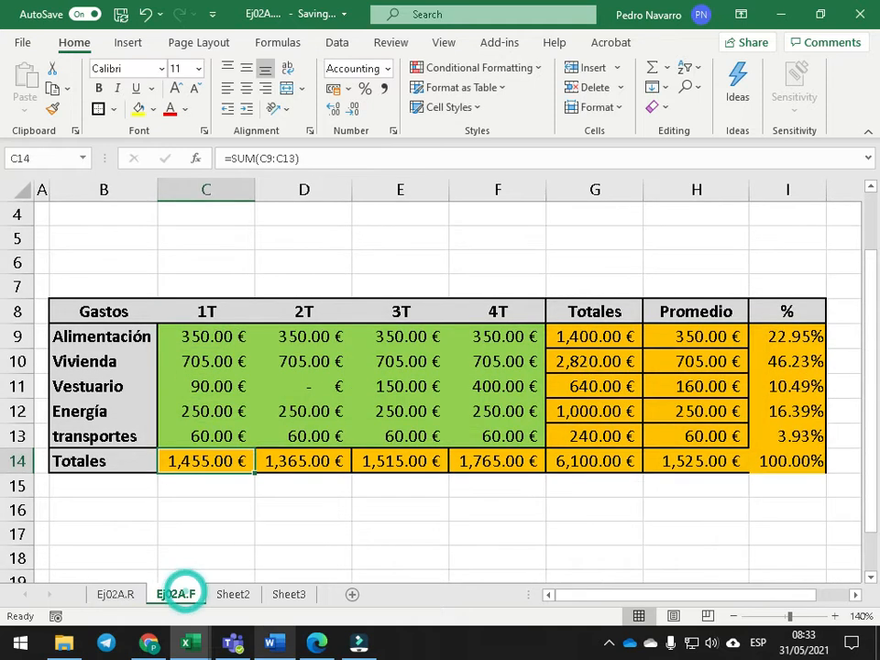
pyautogui.click(234, 463)
pyautogui.press('F2')
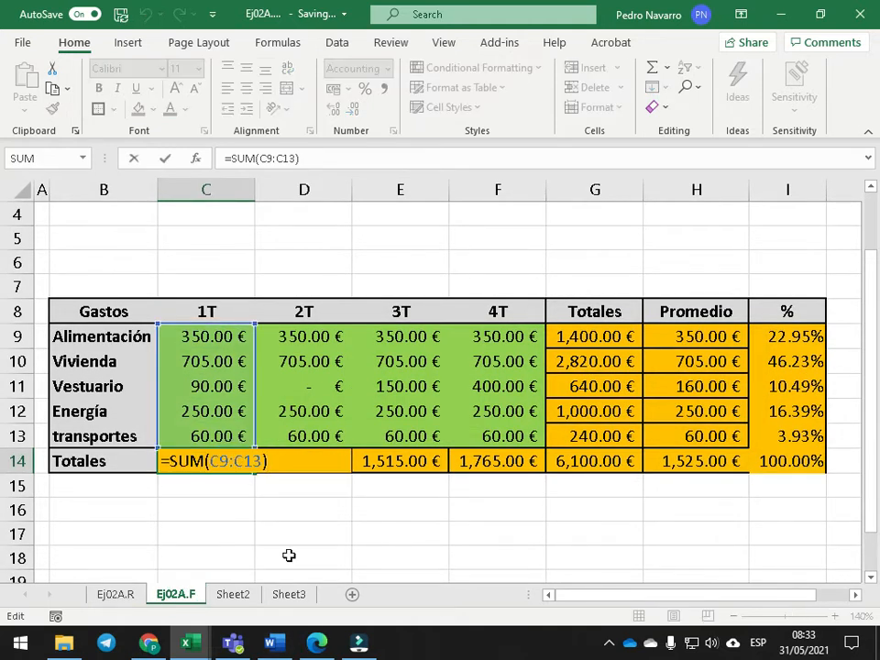
pyautogui.press('Escape')
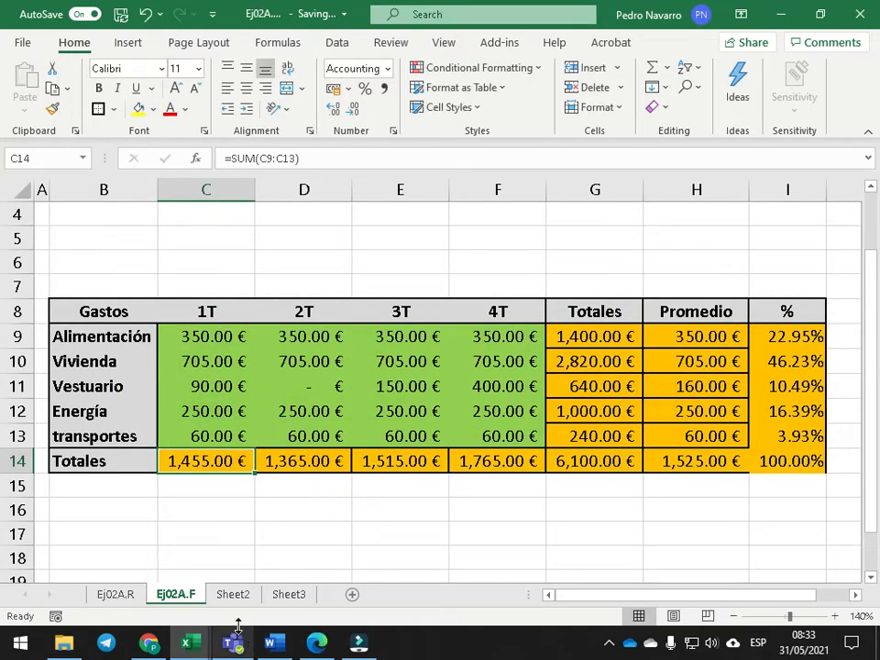
# - Rename Sheet2 as Ej02A.V
pyautogui.moveTo(233, 600); pyautogui.dragTo(275, 597)
pyautogui.write('Ej0')
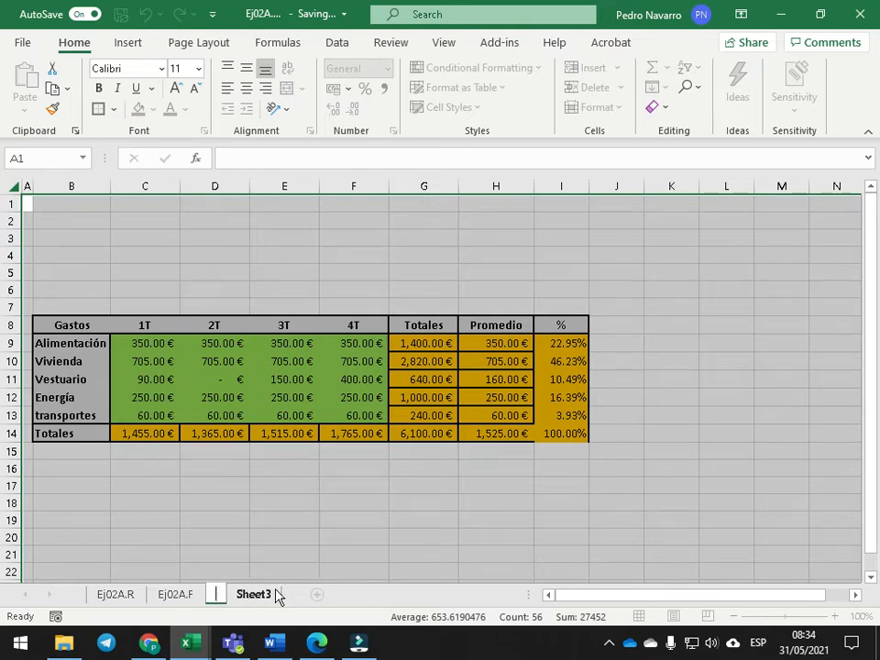
pyautogui.write('2A.V')
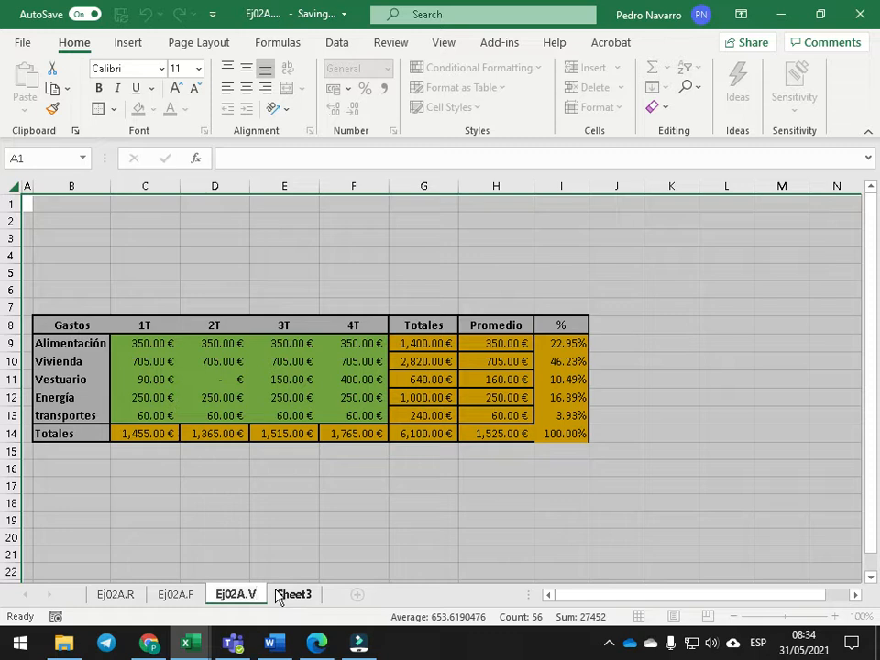
pyautogui.press('Return')
pyautogui.click(519, 519)
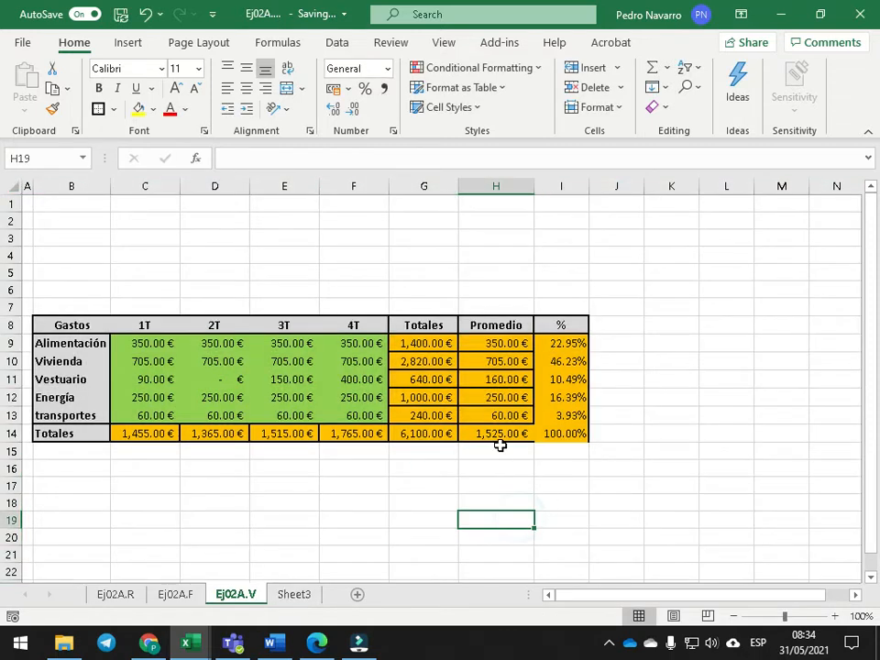
# - Enter the heading Variables in cell B17, below the expense table on the Ej02A.V sheet
pyautogui.keyDown('ctrl'); pyautogui.scroll(1, 500, 443); pyautogui.keyUp('ctrl')
pyautogui.keyDown('ctrl'); pyautogui.scroll(1, 500, 446); pyautogui.keyUp('ctrl')
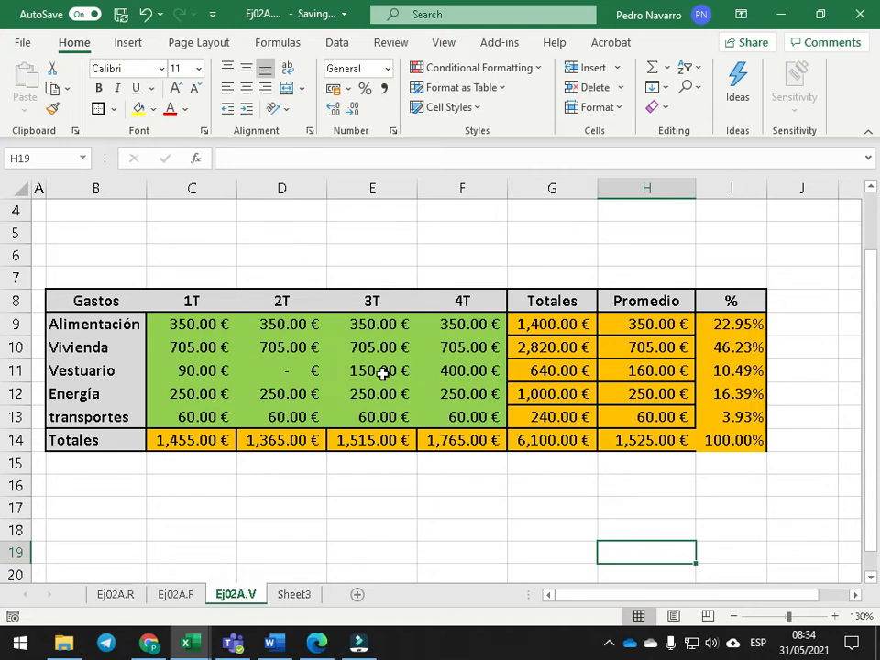
pyautogui.scroll(-1, 394, 365)
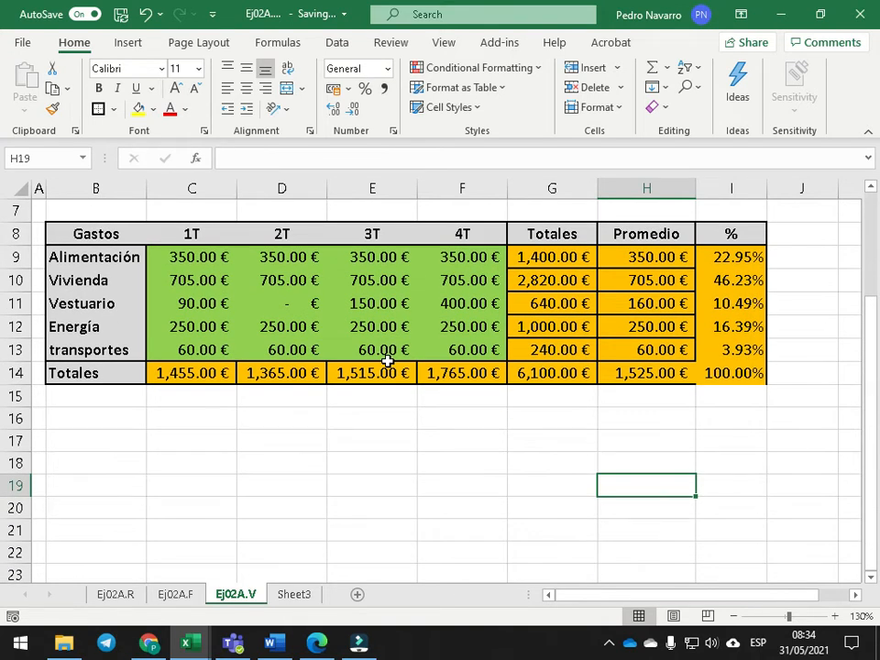
pyautogui.click(127, 446)
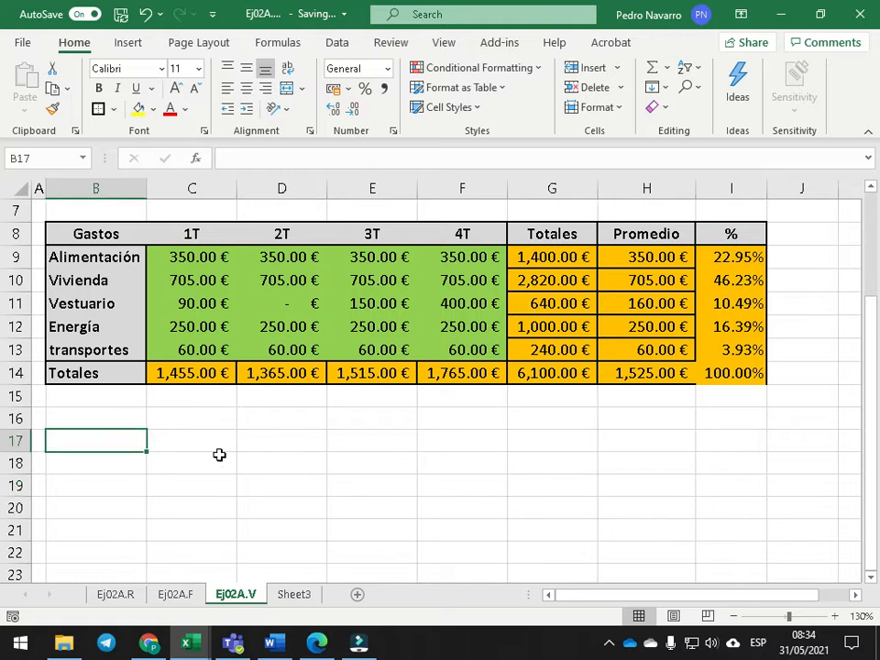
pyautogui.write('Variables')
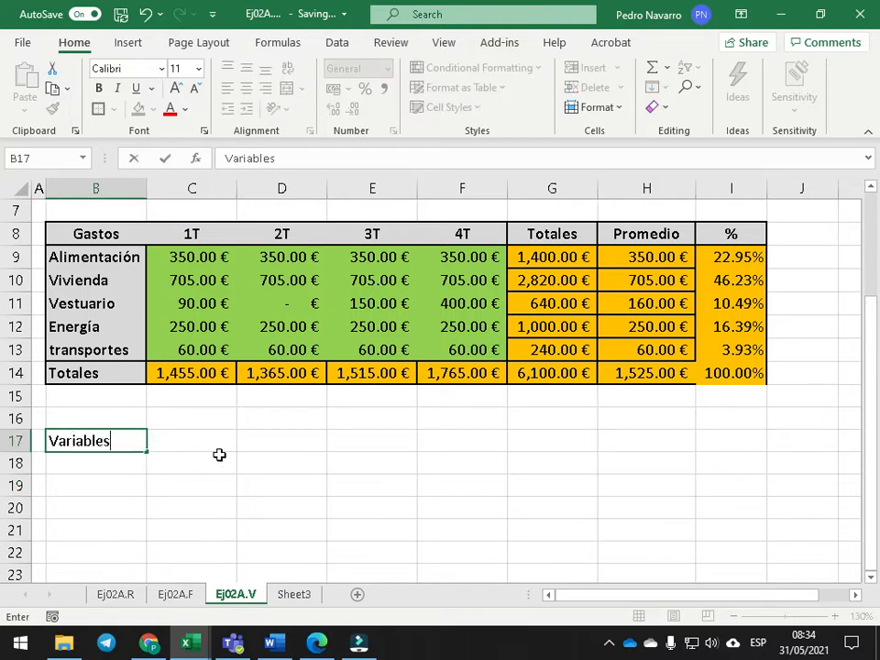
pyautogui.press('Return')
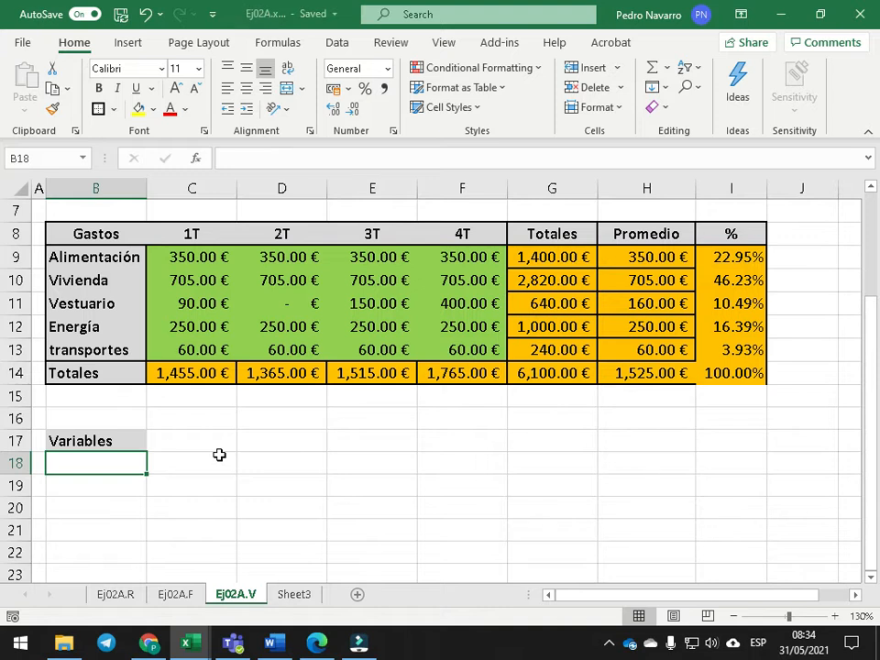
# - List the variable Alimenta in B18 with its range C9:F9 written as text in C18
pyautogui.write('Ali')
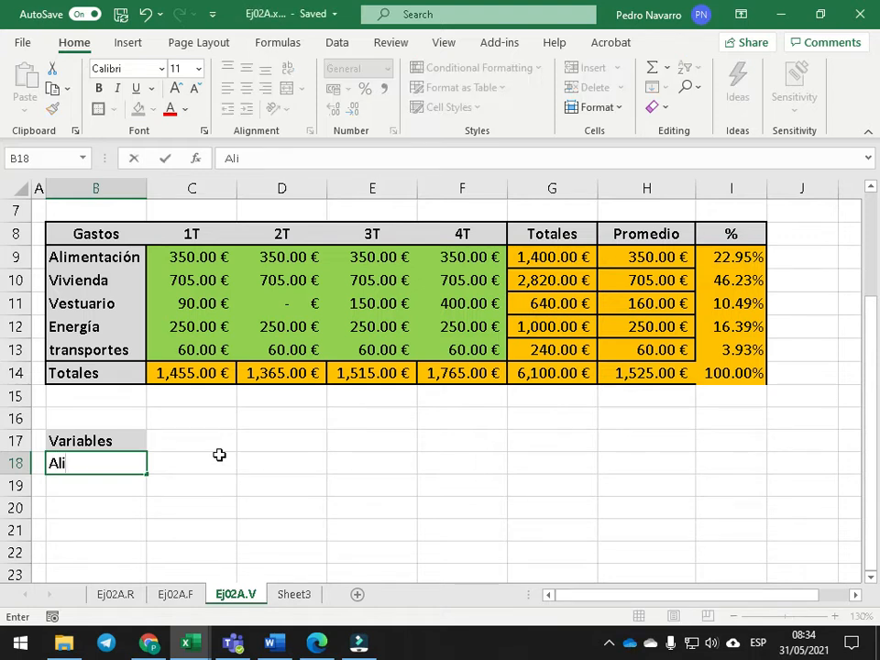
pyautogui.write('menta')
pyautogui.press('Return')
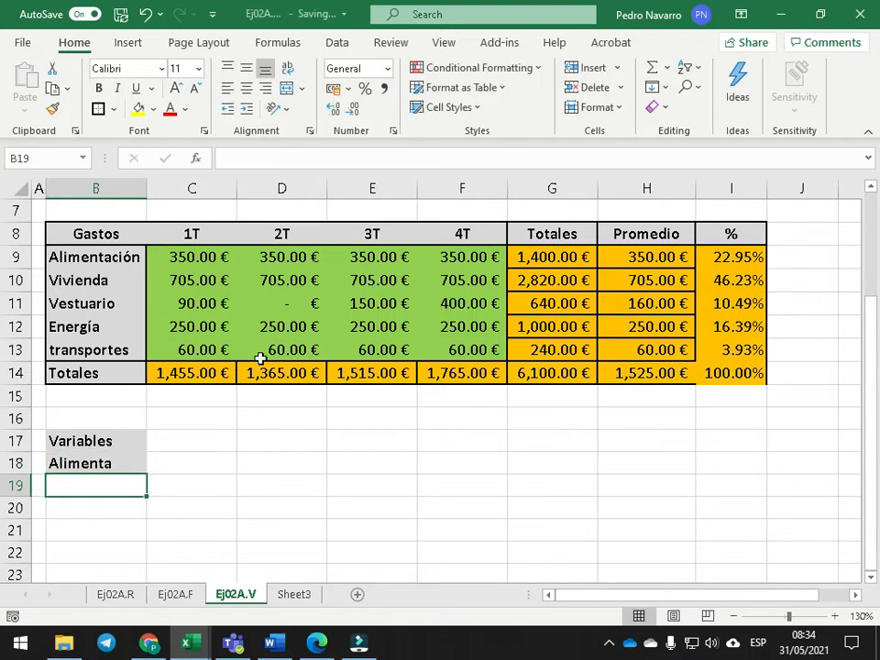
pyautogui.click(195, 258)
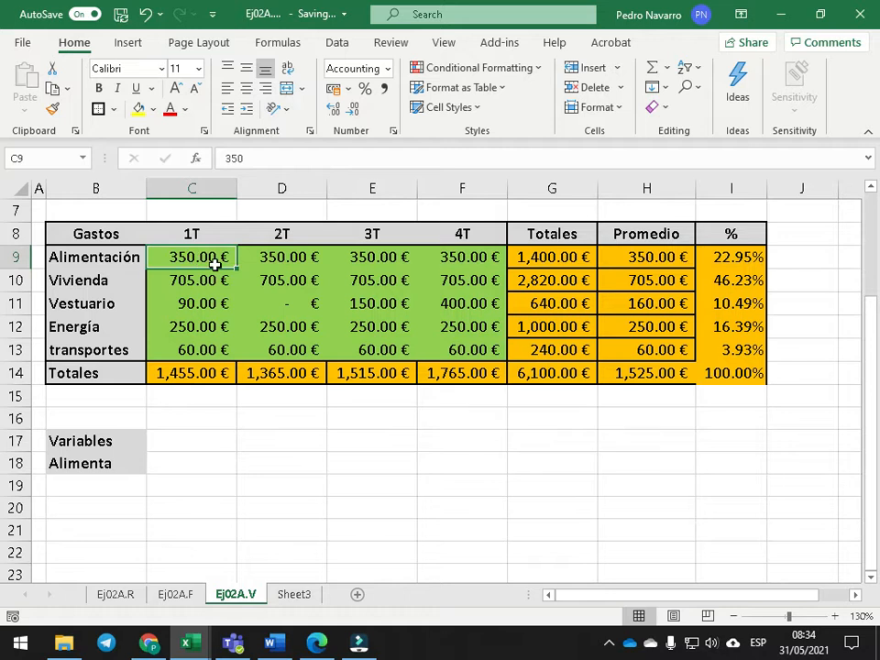
pyautogui.click(445, 264)
pyautogui.click(179, 465)
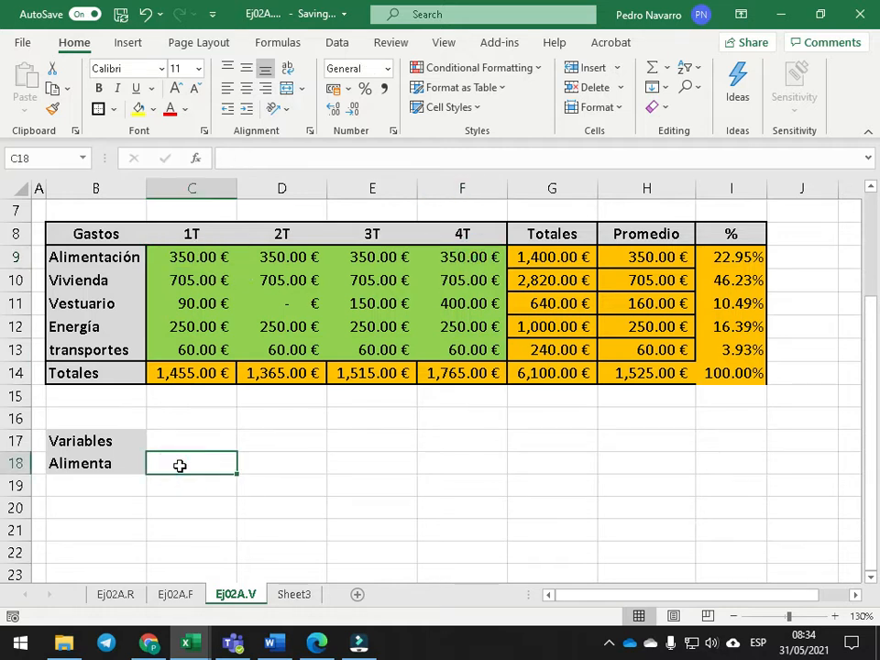
pyautogui.write('C9:F9')
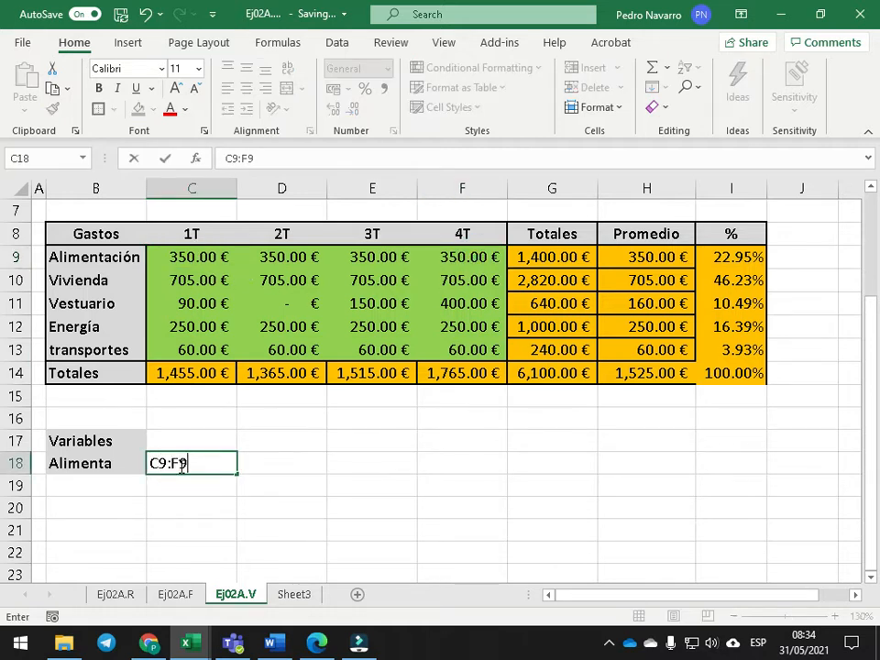
pyautogui.press('Return')
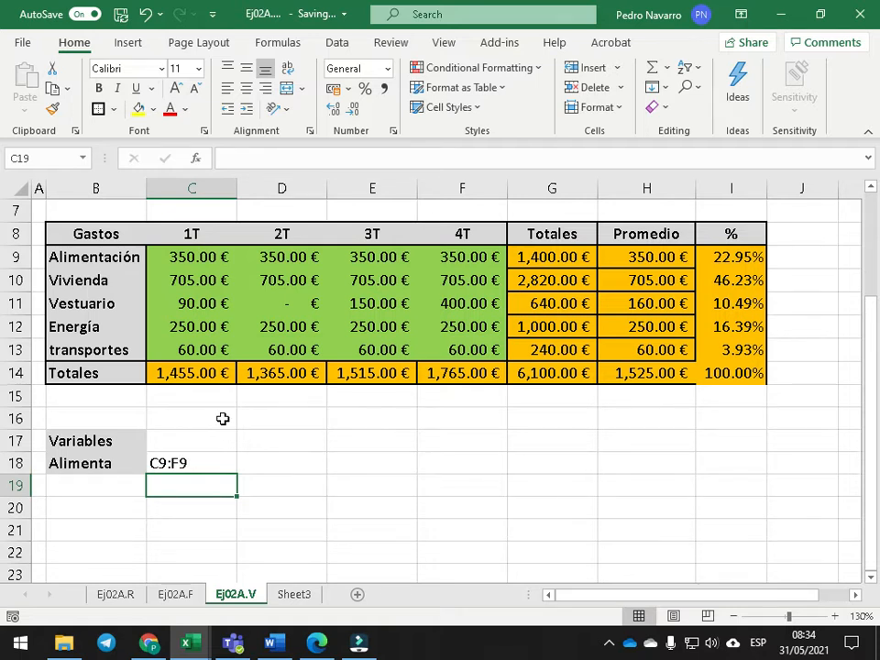
# - List the variable PrimerT in B19 with its range c9:c13 written as text in C19
pyautogui.click(96, 485)
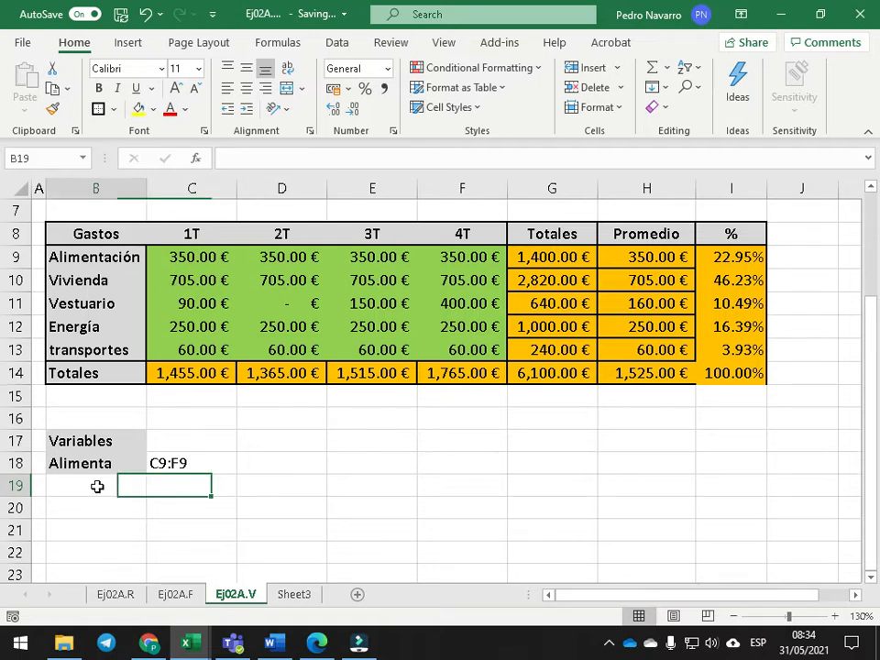
pyautogui.write('PrimerT')
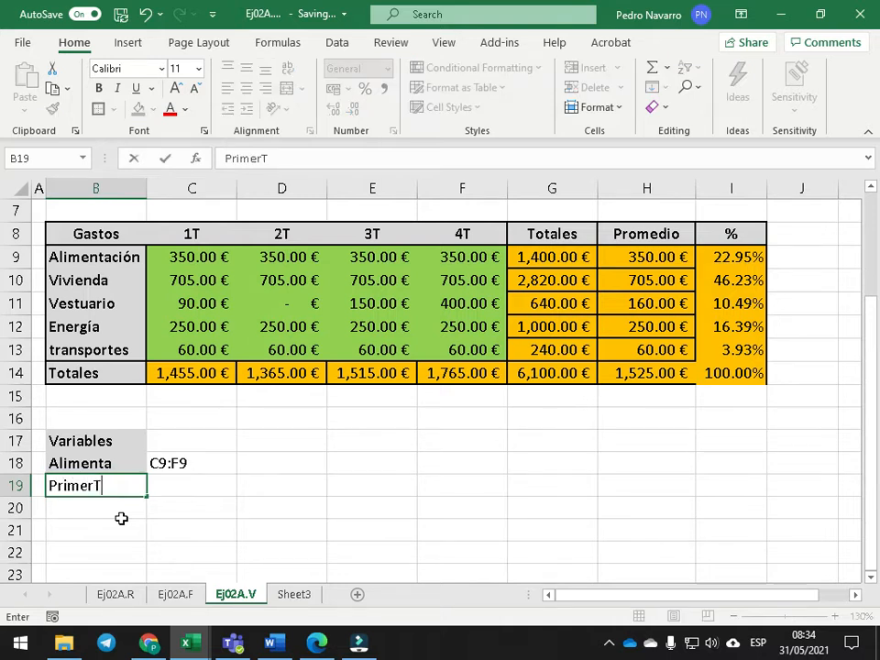
pyautogui.press('Return')
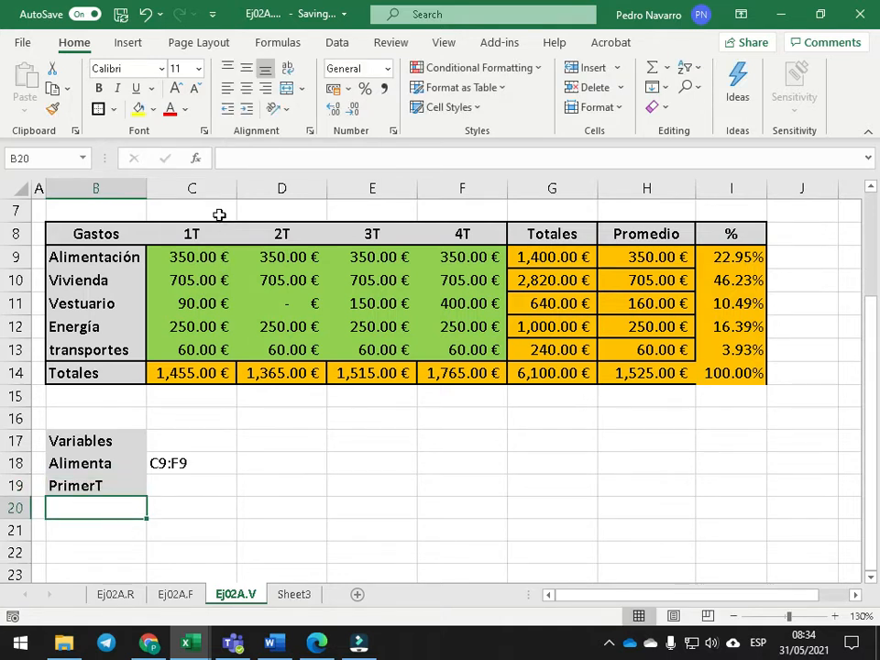
pyautogui.click(187, 256)
pyautogui.click(207, 349)
pyautogui.click(180, 486)
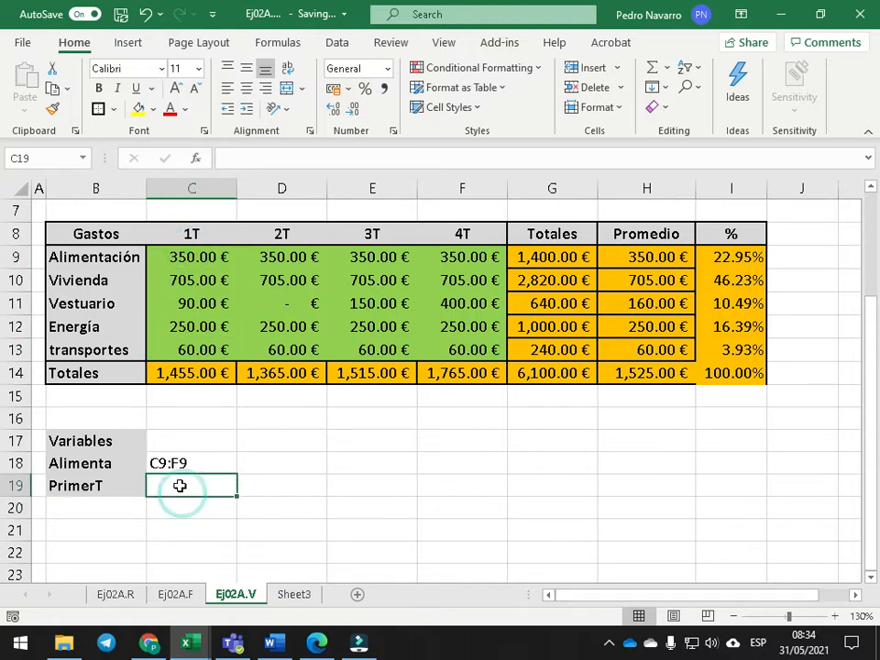
pyautogui.write('c9:F9')
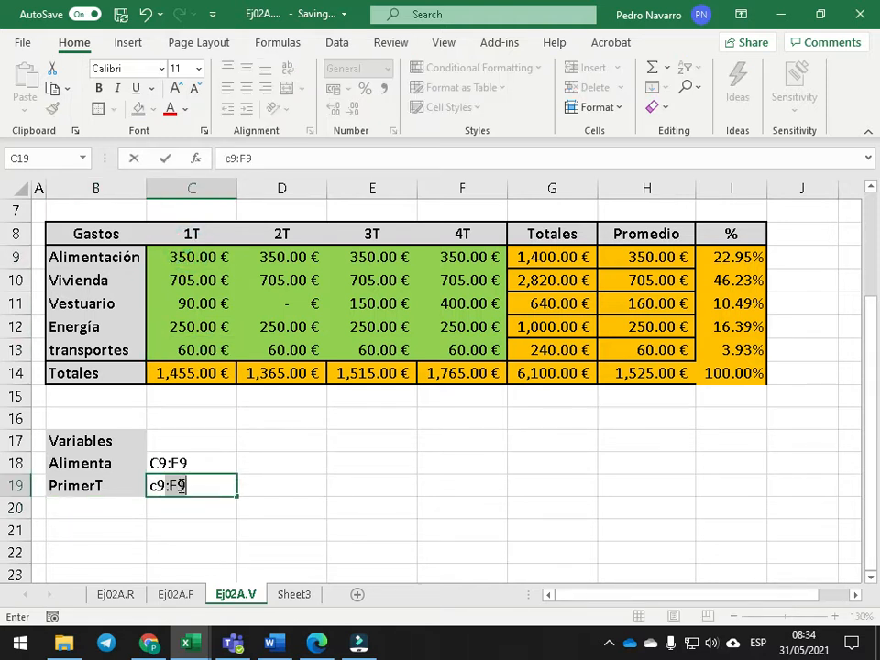
pyautogui.press('BackSpace')
pyautogui.press('BackSpace')
pyautogui.write('c')
pyautogui.press('Return')
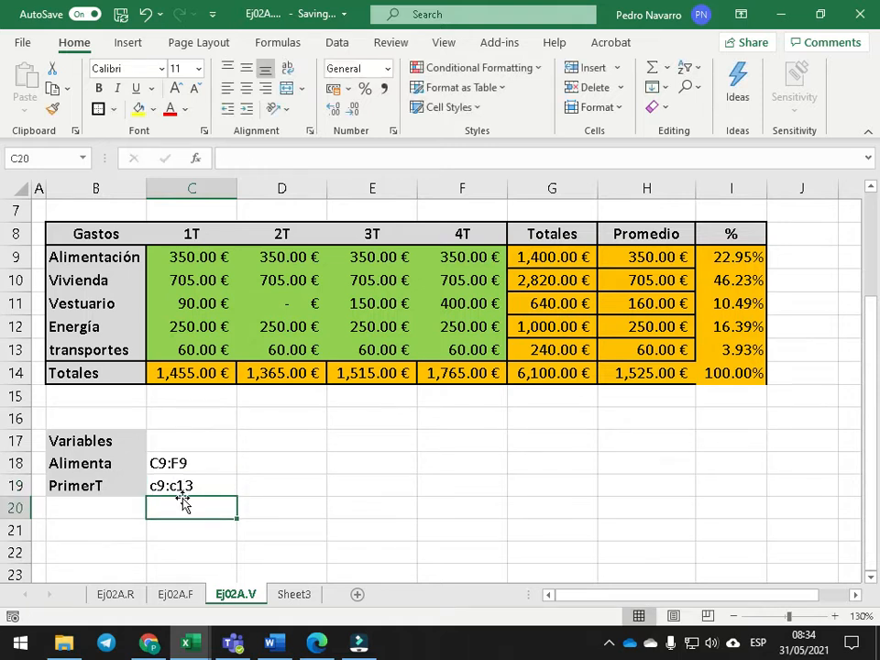
# - List the variable Totales in B20 with its range G9:G13 written as text in C20
pyautogui.click(92, 510)
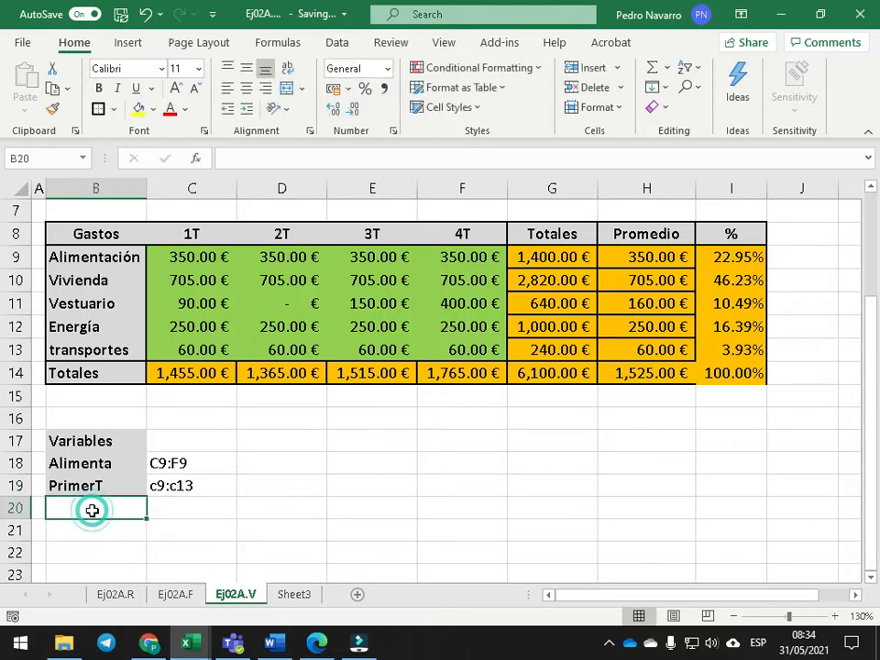
pyautogui.write('Toatales')
pyautogui.press('Return')
pyautogui.click(92, 511)
pyautogui.doubleClick(93, 510)
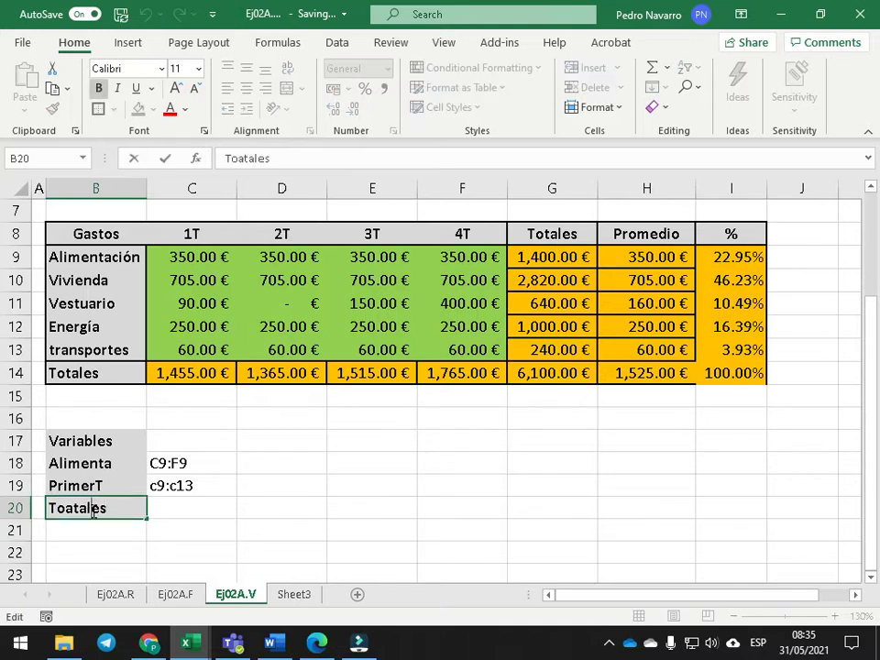
pyautogui.press('BackSpace')
pyautogui.press('Return')
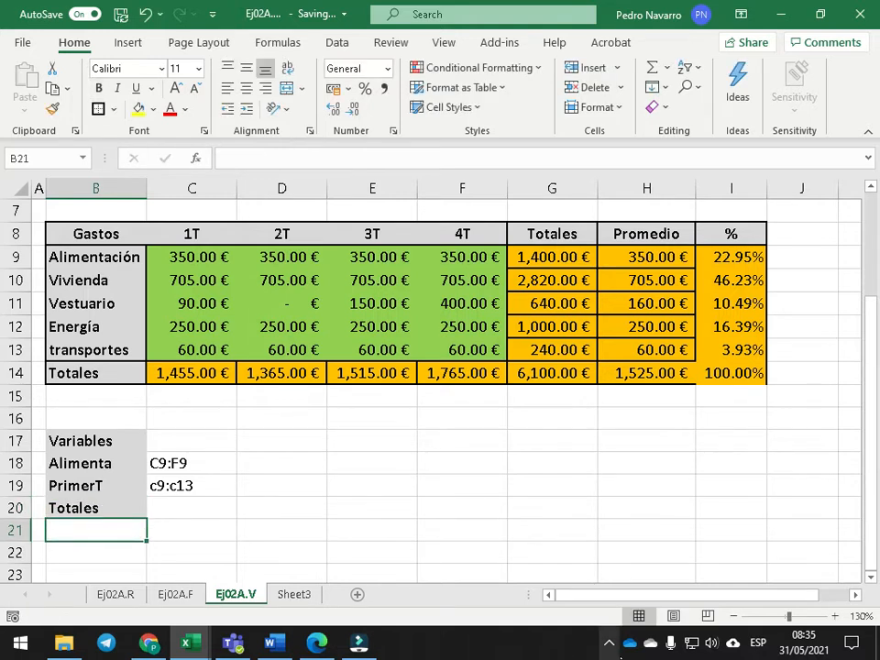
pyautogui.click(556, 257)
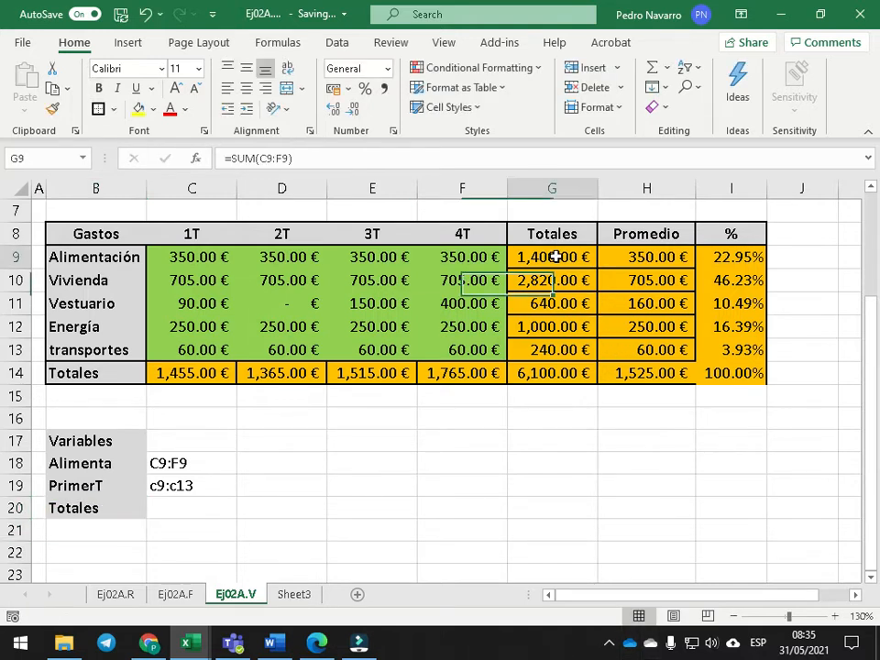
pyautogui.click(552, 342)
pyautogui.click(191, 511)
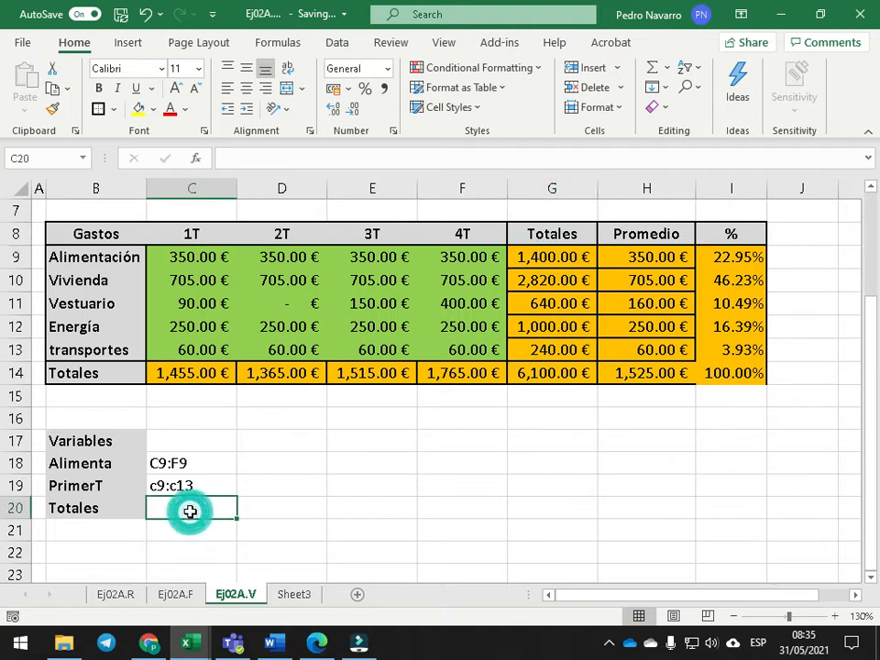
pyautogui.write('G9:G13')
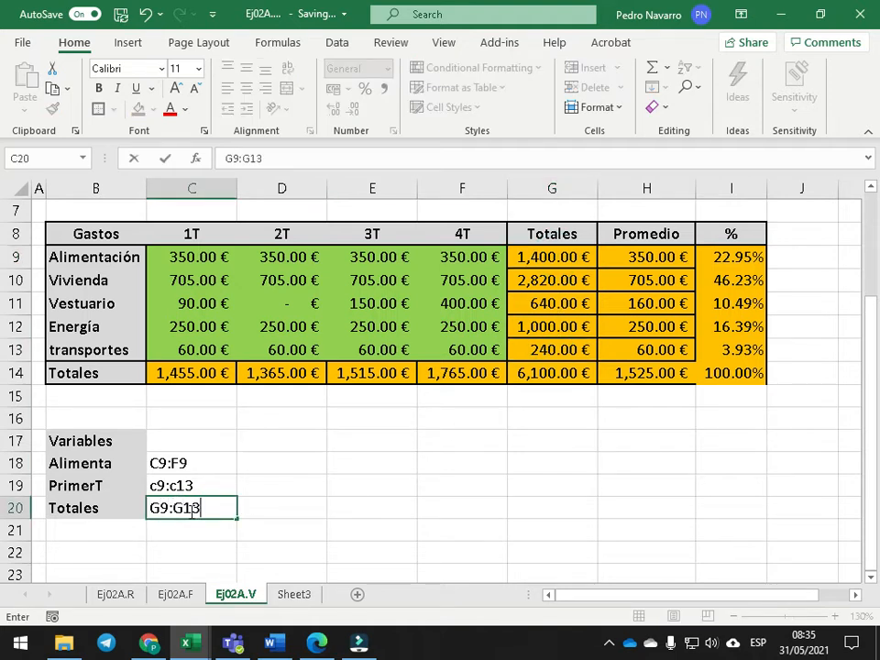
pyautogui.press('Return')
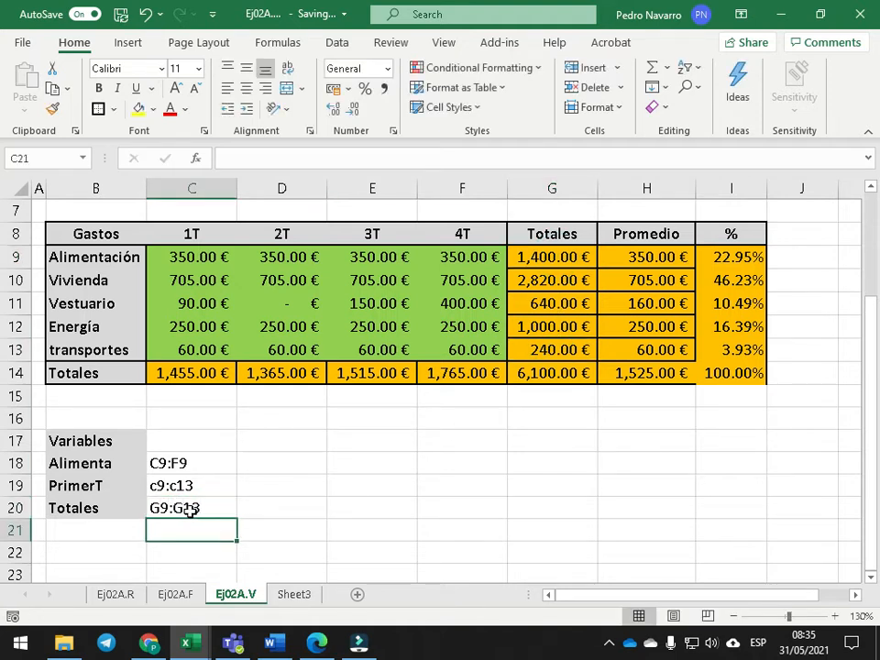
# - List the variable Promedio in B21 with its range H9:H13 written as text in C21
pyautogui.click(84, 534)
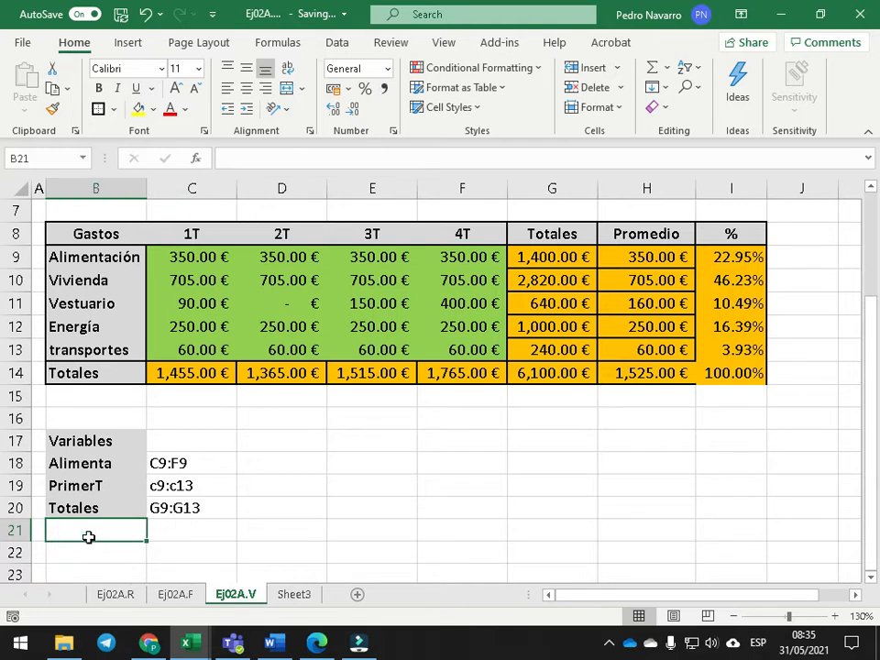
pyautogui.write('Promedio')
pyautogui.press('Return')
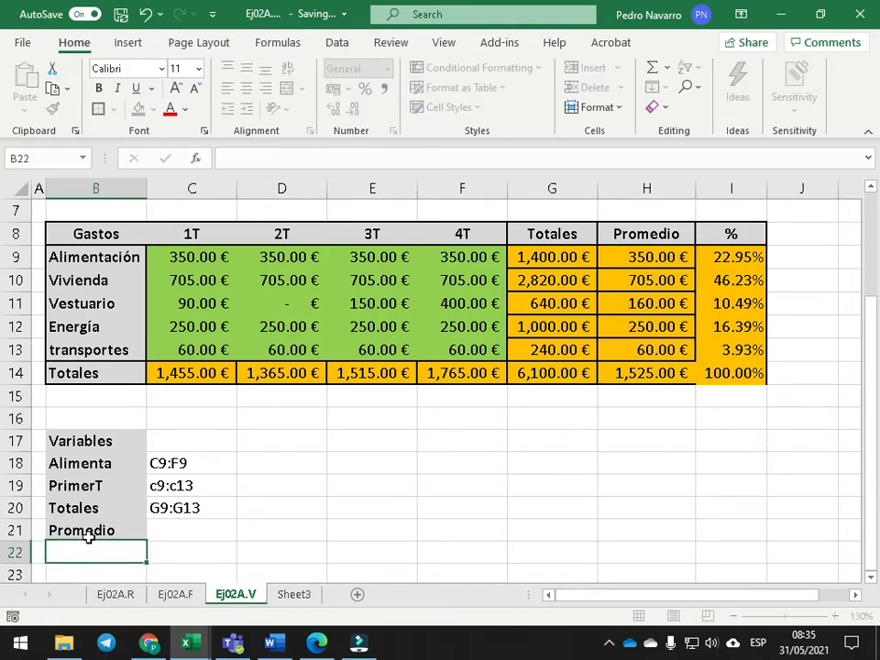
pyautogui.click(646, 257)
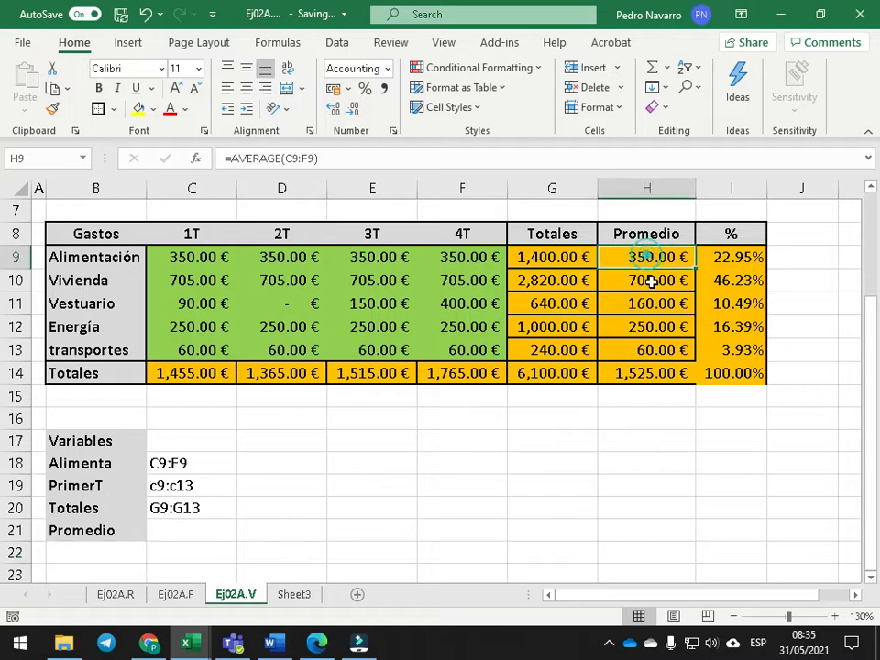
pyautogui.click(200, 532)
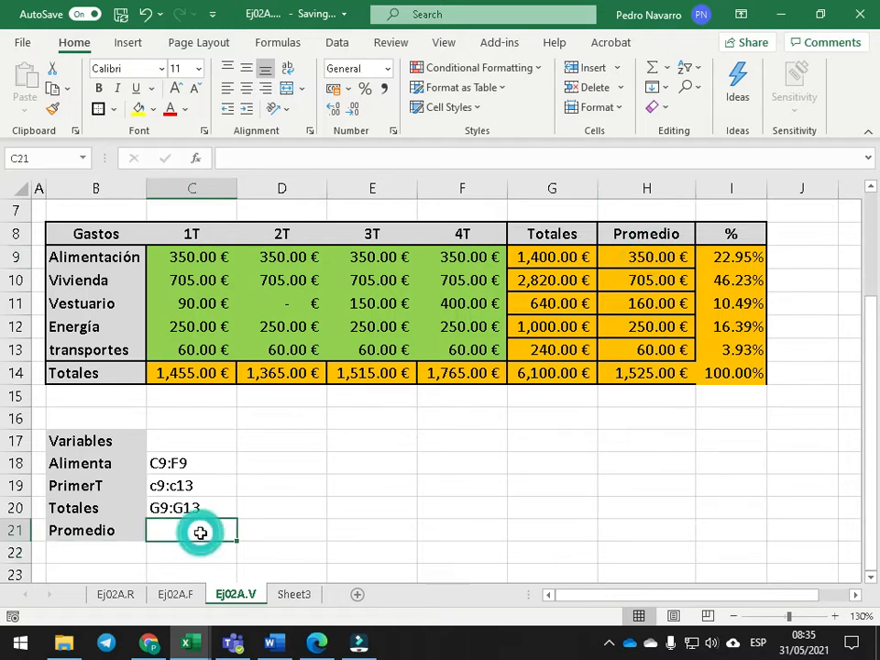
pyautogui.write('H9:H13')
pyautogui.press('Return')
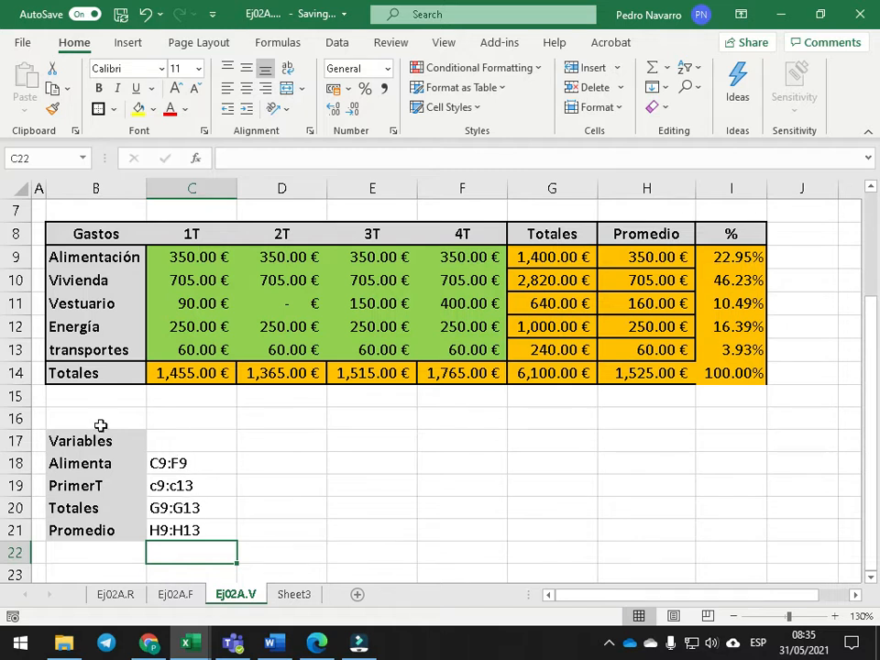
# - Define the name alimenta for the Alimentación quarterly amounts in C9:F9
pyautogui.moveTo(202, 255); pyautogui.dragTo(467, 257)
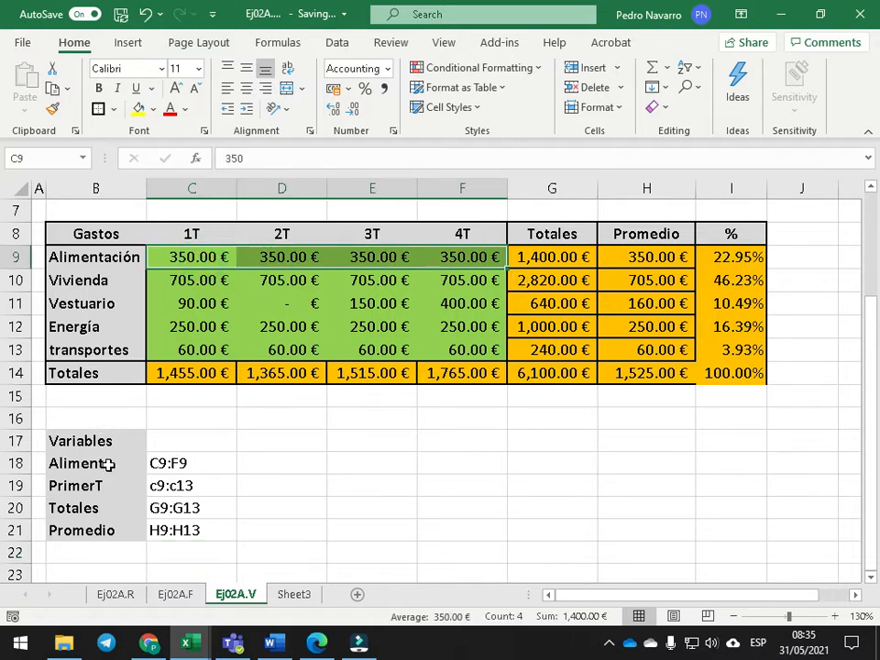
pyautogui.click(47, 158)
pyautogui.write('alimenta')
pyautogui.press('Return')
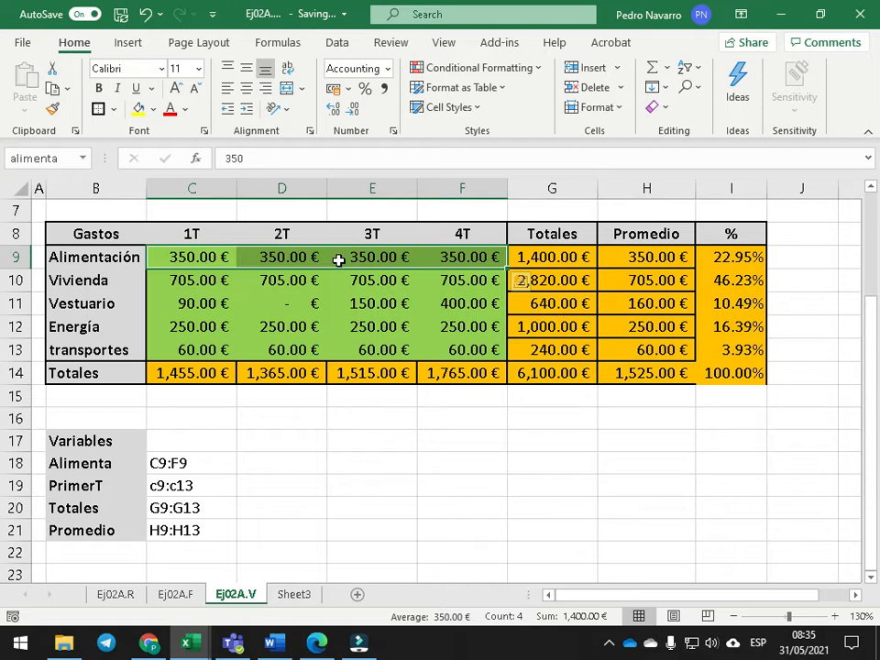
# - Change the Alimentación total in G9 to =SUM(alimenta) and check which cells the formula references
pyautogui.click(540, 257)
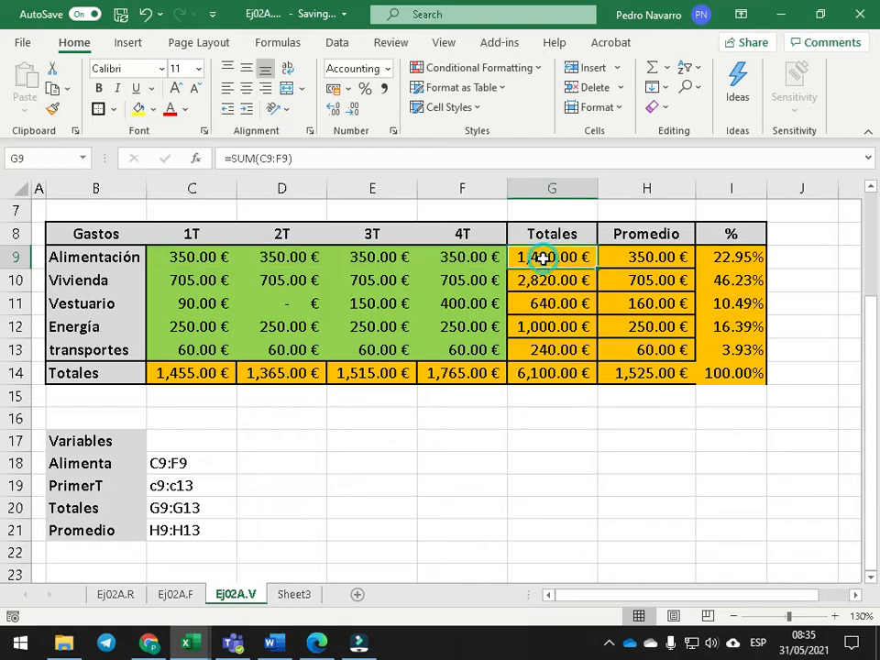
pyautogui.press('F2')
pyautogui.press('BackSpace')
pyautogui.press('BackSpace')
pyautogui.press('BackSpace')
pyautogui.press('BackSpace')
pyautogui.press('BackSpace')
pyautogui.write('alimenta')
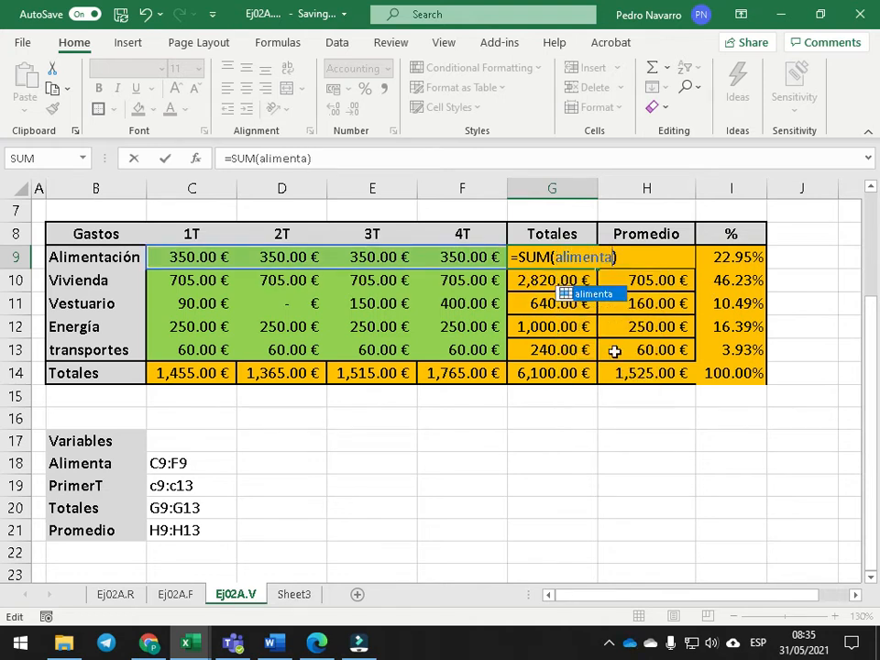
pyautogui.press('Return')
pyautogui.click(567, 257)
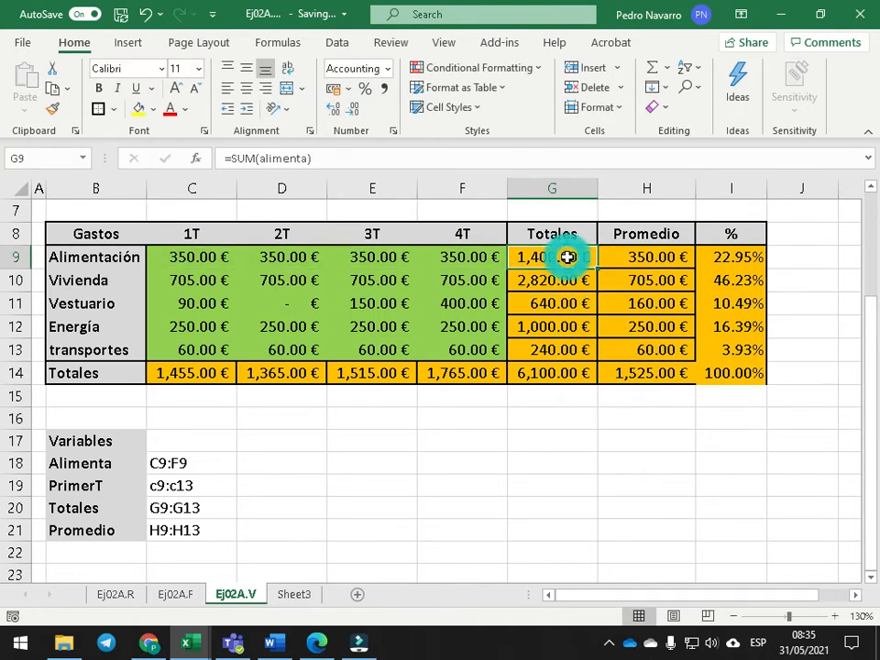
pyautogui.doubleClick(567, 257)
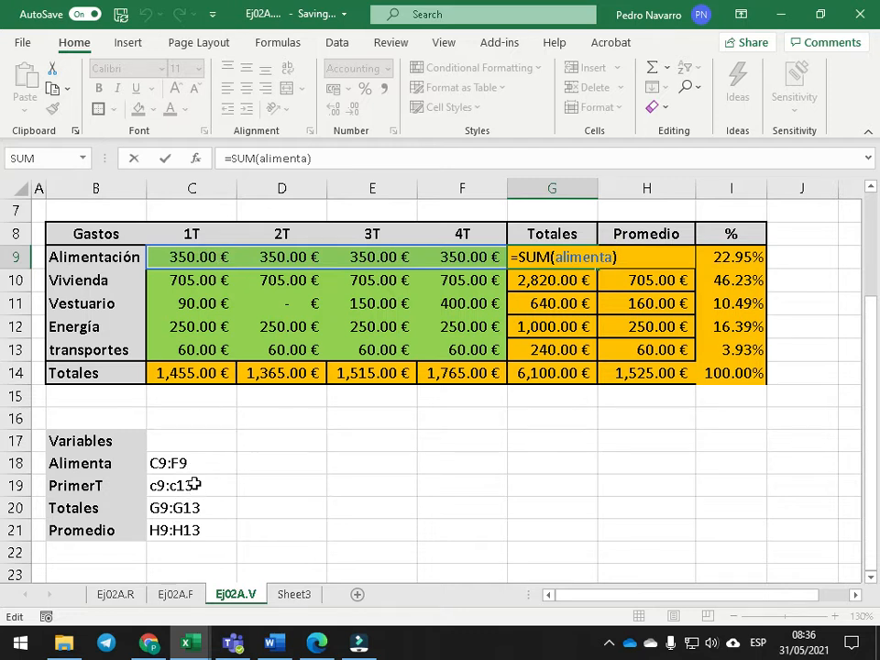
# - Define the name PrimerT for the first-quarter expense amounts in C9:C13
pyautogui.press('Return')
pyautogui.moveTo(177, 261); pyautogui.dragTo(179, 349)
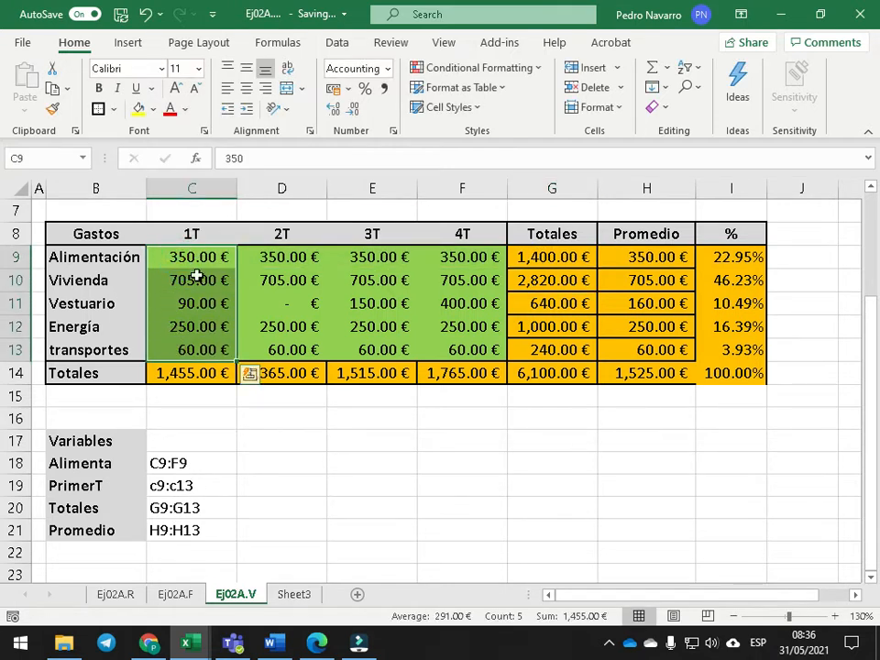
pyautogui.click(42, 154)
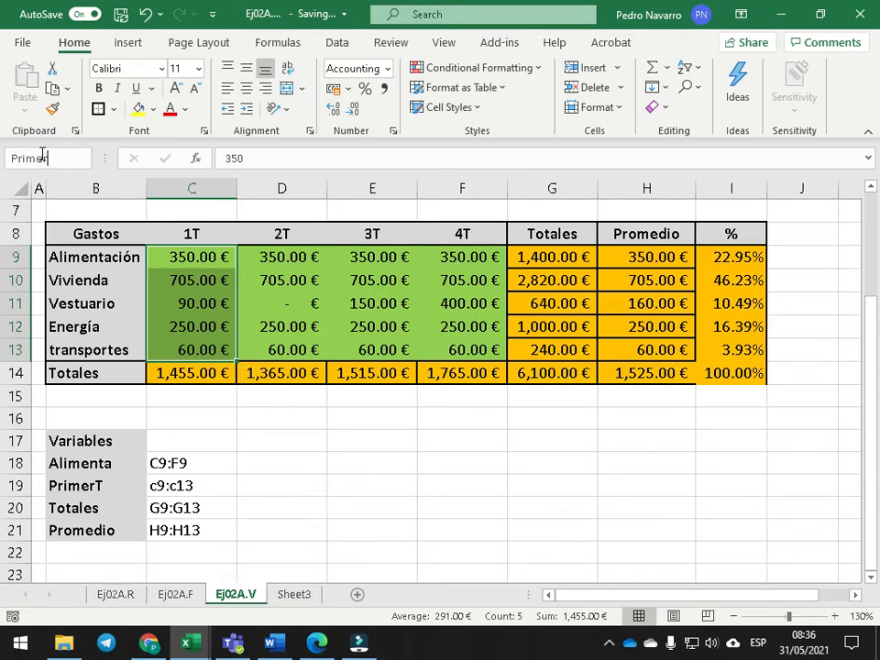
pyautogui.press('Return')
pyautogui.click(277, 458)
# - Change the first-quarter total in C14 to =SUM(PrimerT)
pyautogui.moveTo(63, 232); pyautogui.dragTo(757, 371)
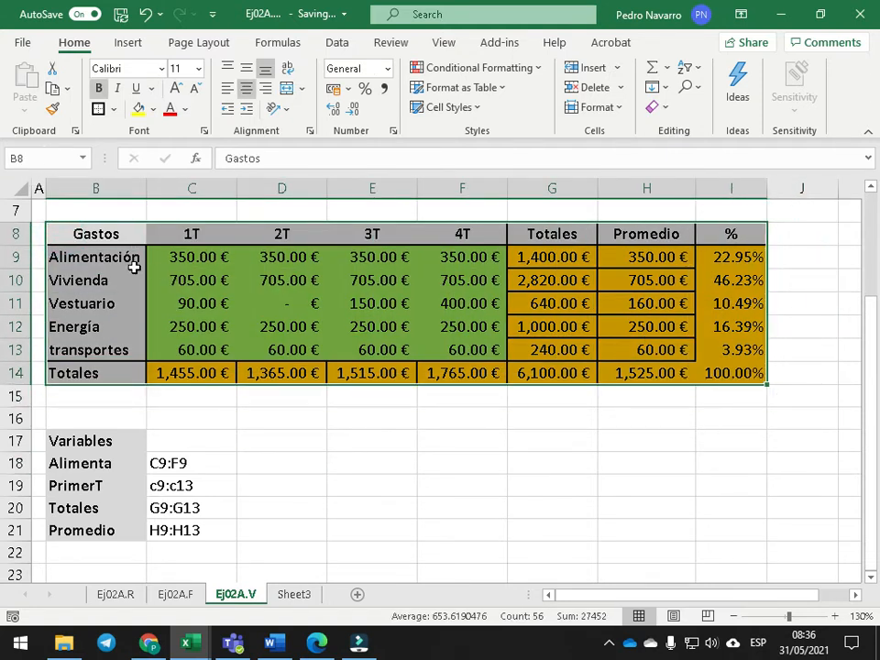
pyautogui.moveTo(186, 258); pyautogui.dragTo(190, 353)
pyautogui.click(187, 373)
pyautogui.press('F2')
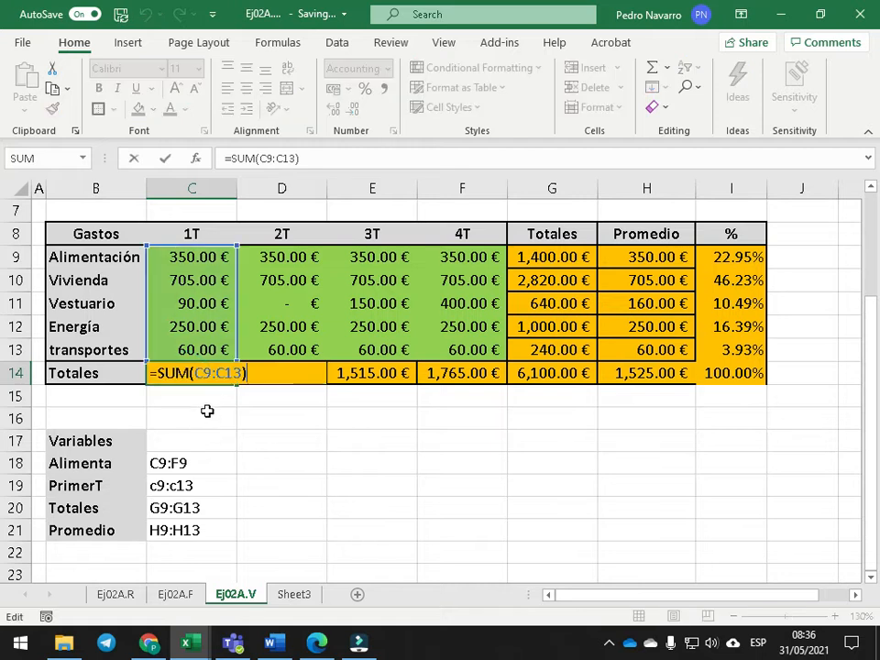
pyautogui.moveTo(195, 373); pyautogui.dragTo(239, 374)
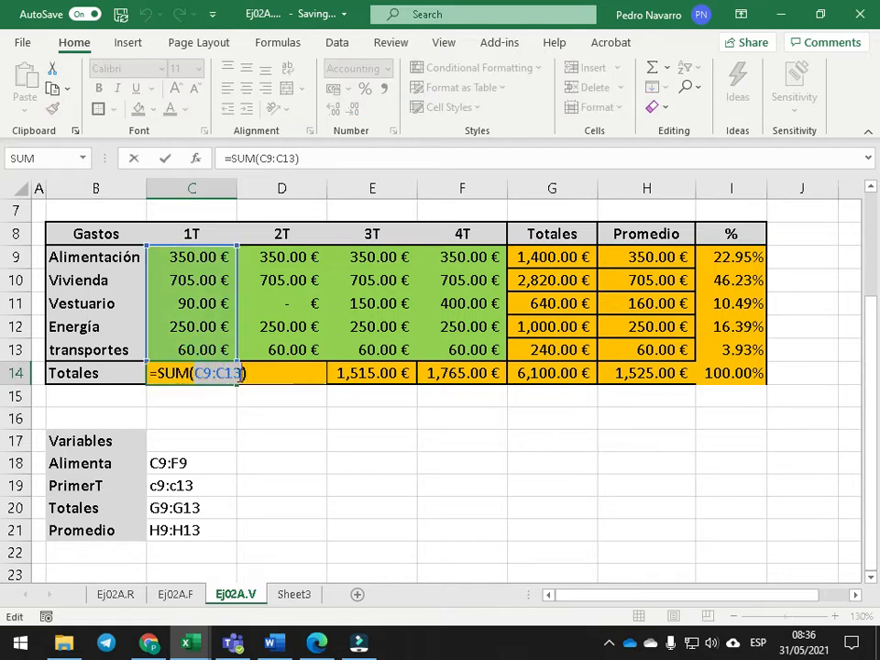
pyautogui.press('Delete')
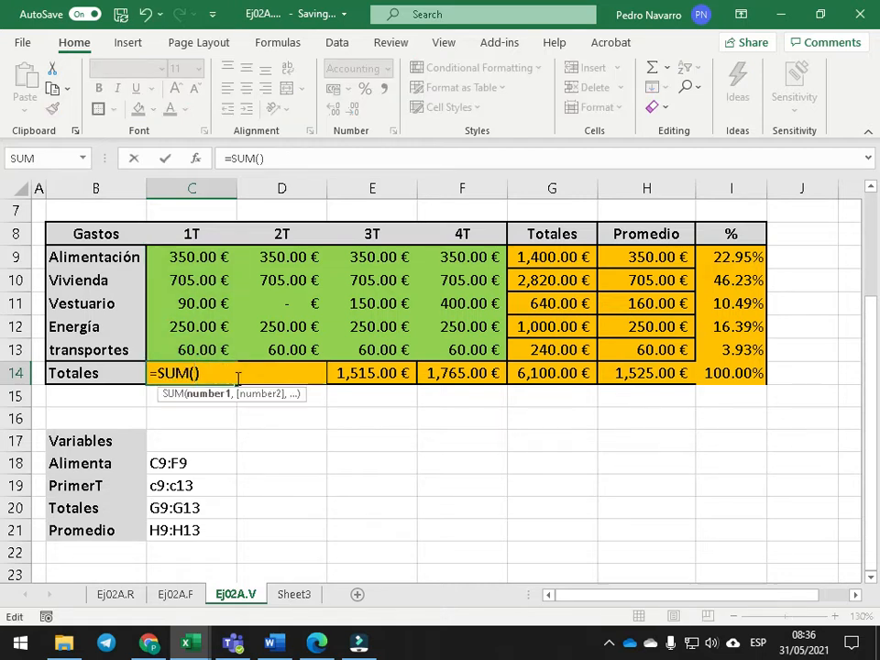
pyautogui.write('PrimerT')
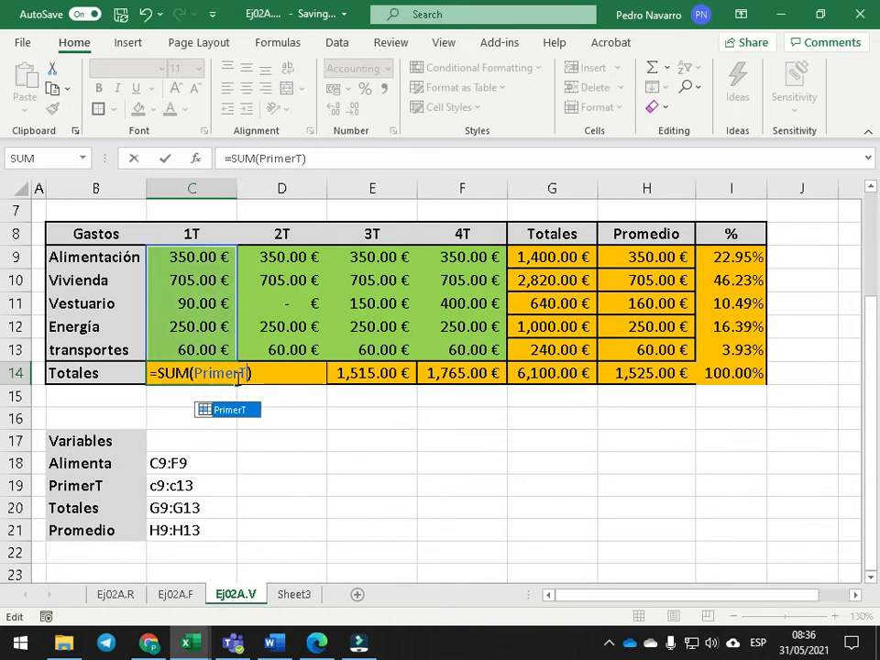
pyautogui.press('Return')
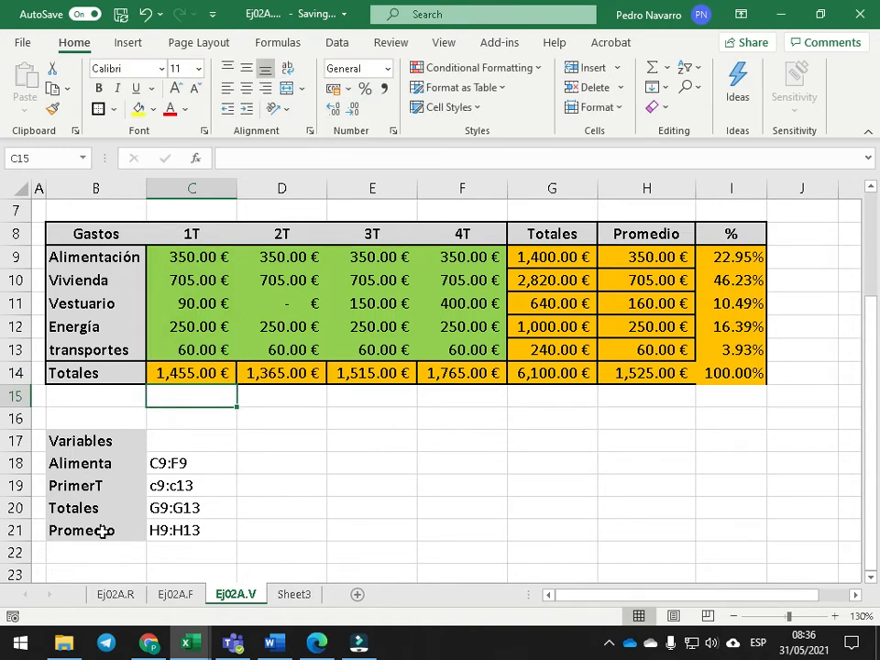
# - Shade the Alimenta and PrimerT range entries in C18 and C19 yellow
pyautogui.click(158, 463)
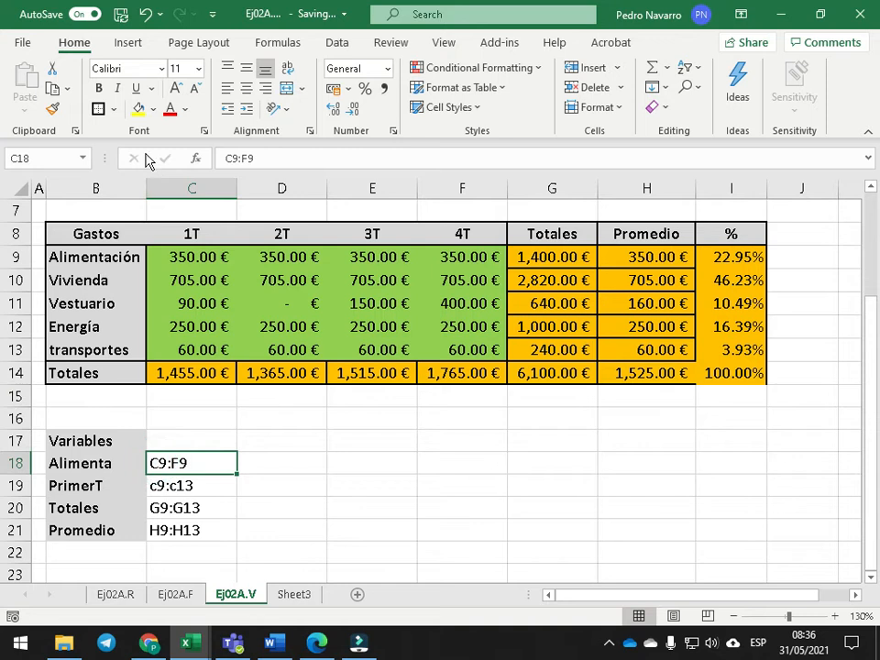
pyautogui.click(139, 108)
pyautogui.click(174, 486)
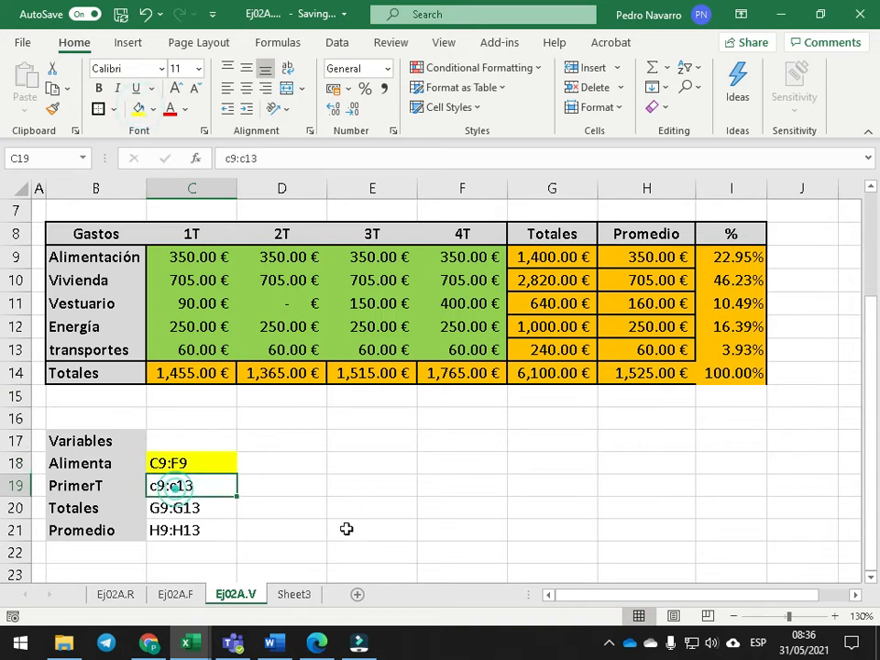
pyautogui.click(138, 108)
# - Define the name totales for the expense totals in G9:G13
pyautogui.click(61, 510)
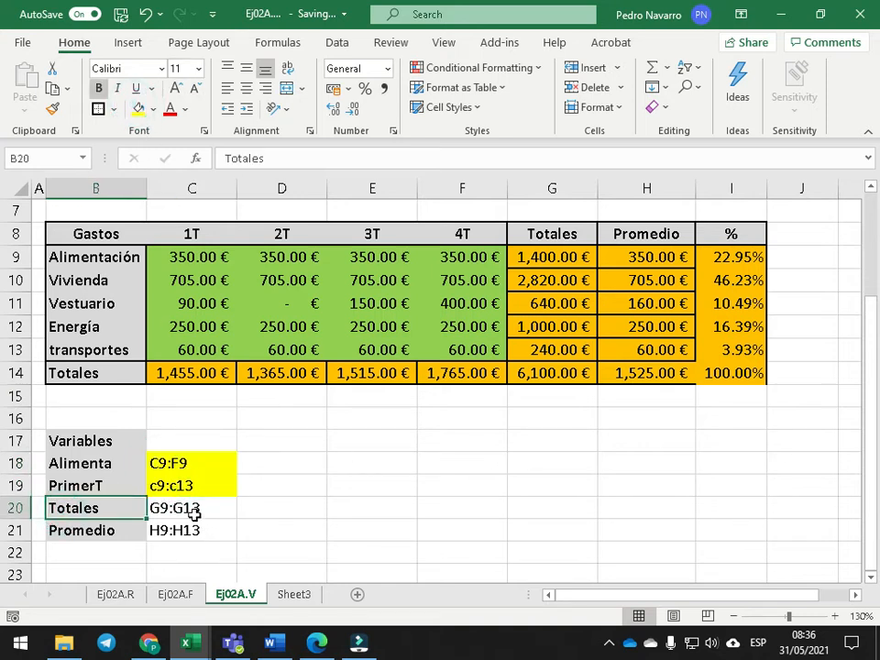
pyautogui.click(554, 257)
pyautogui.moveTo(554, 257); pyautogui.dragTo(557, 349)
pyautogui.click(56, 159)
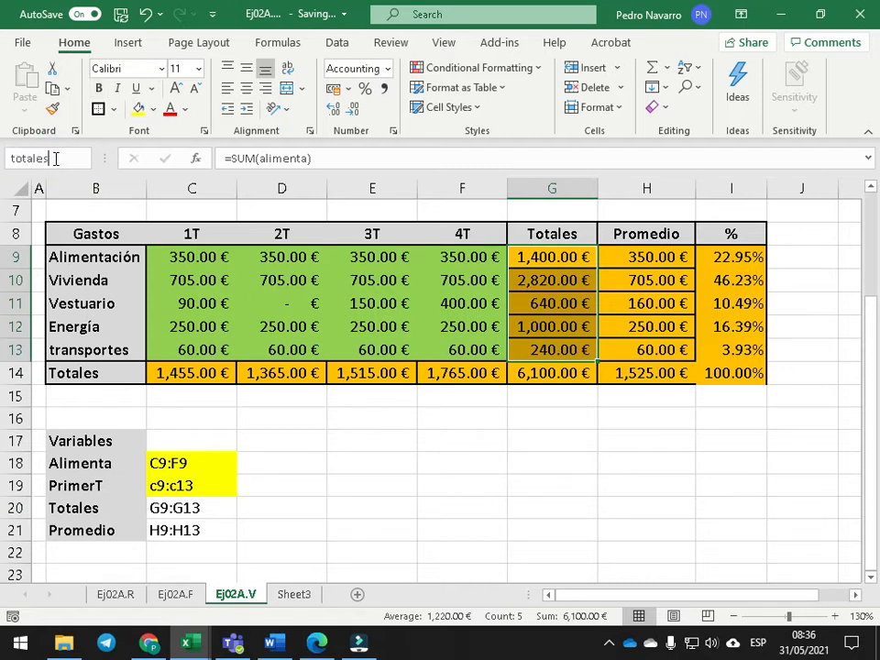
pyautogui.click(589, 299)
pyautogui.moveTo(564, 257); pyautogui.dragTo(558, 352)
# - Change the grand total in G14 to =SUM(totales) and shade the Totales range entry in C20 yellow
pyautogui.click(546, 377)
pyautogui.doubleClick(546, 379)
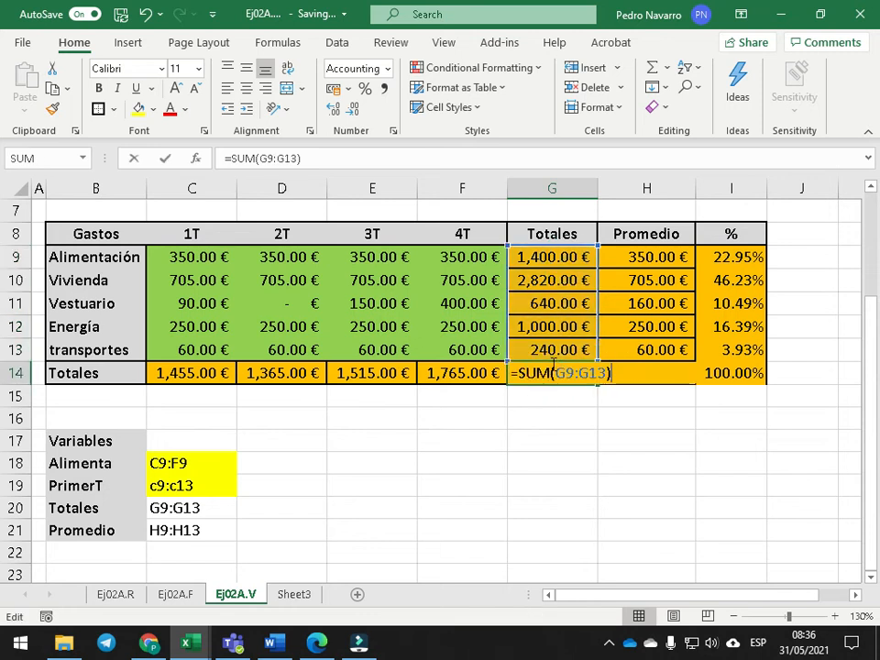
pyautogui.moveTo(607, 372); pyautogui.dragTo(554, 370)
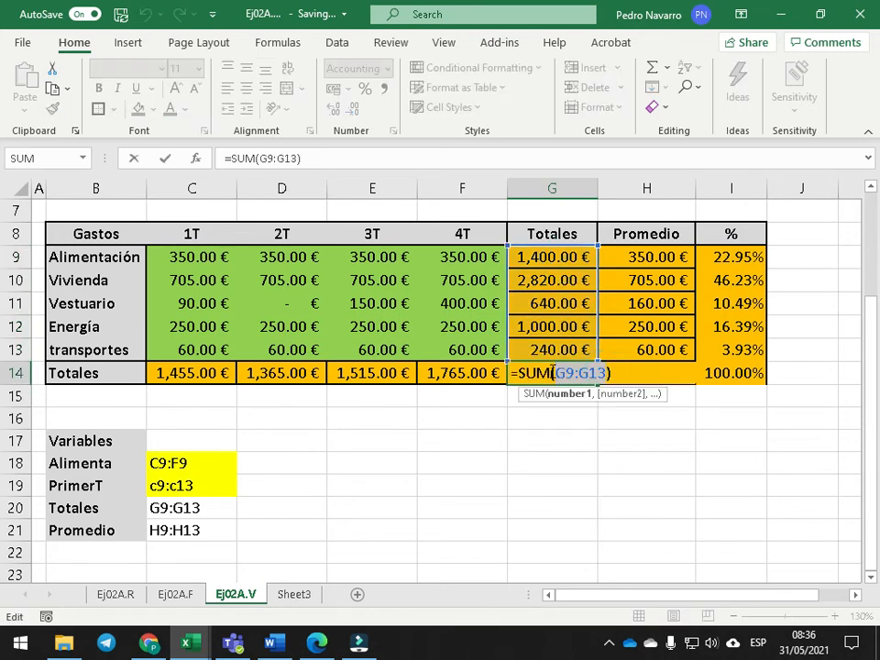
pyautogui.write('totales')
pyautogui.press('Return')
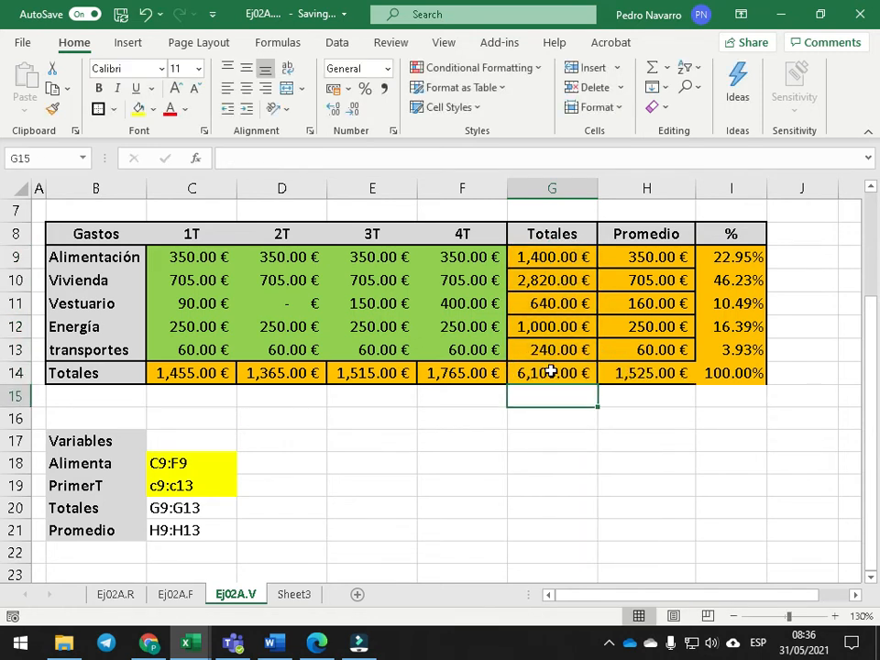
pyautogui.click(189, 508)
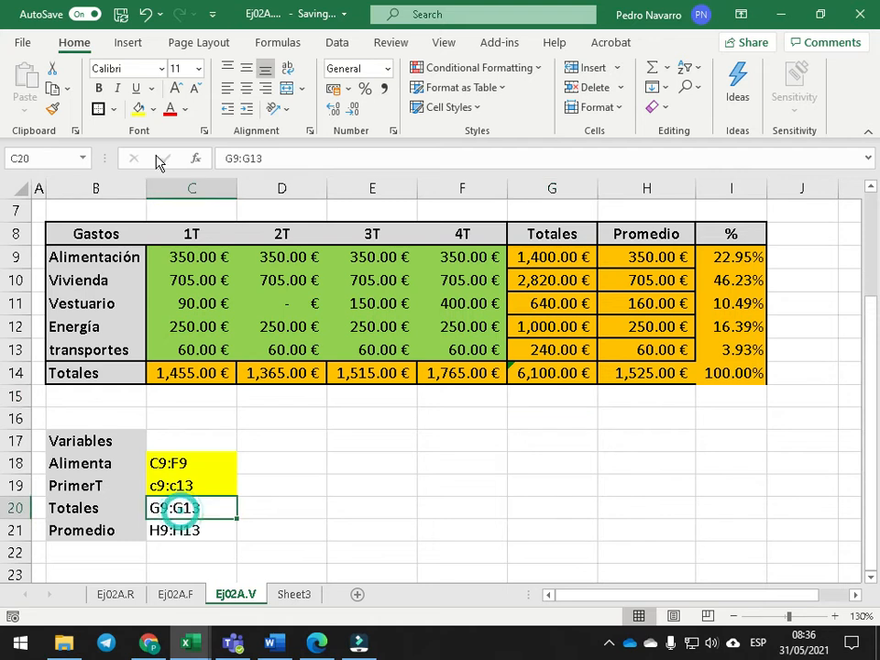
pyautogui.click(138, 108)
# - Define the name promedio for the average amounts in H9:H13
pyautogui.click(101, 529)
pyautogui.moveTo(689, 261); pyautogui.dragTo(649, 353)
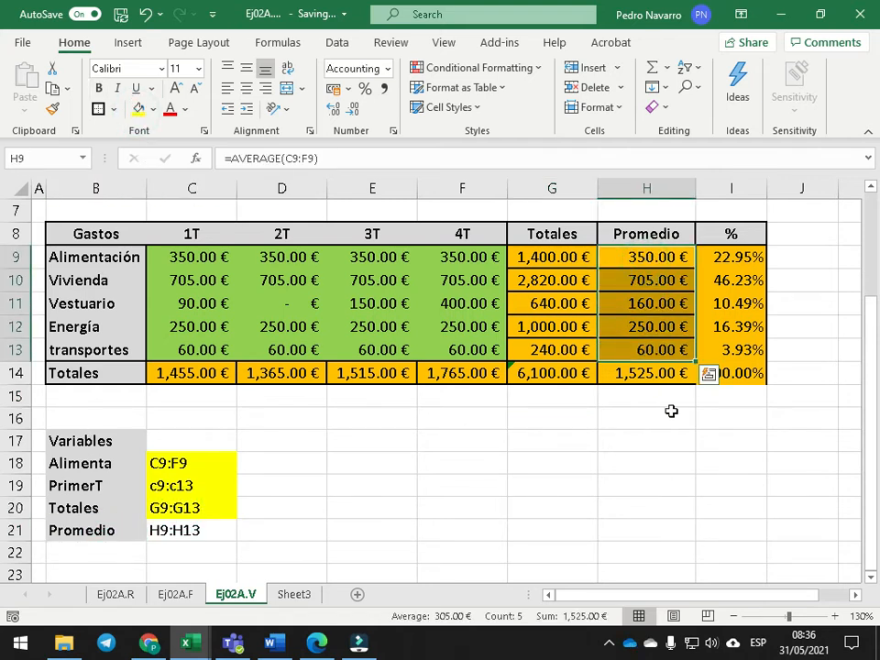
pyautogui.click(48, 155)
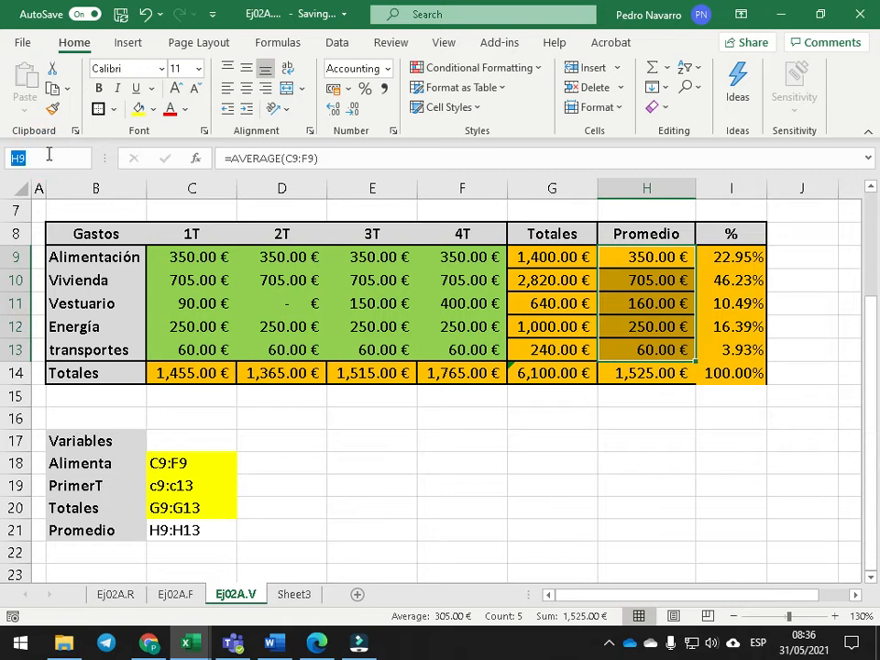
pyautogui.write('promedio')
pyautogui.press('Return')
# - Change the Promedio total in H14 to =SUM(promedio) and shade the Promedio range entry in C21 yellow
pyautogui.click(648, 373)
pyautogui.doubleClick(648, 374)
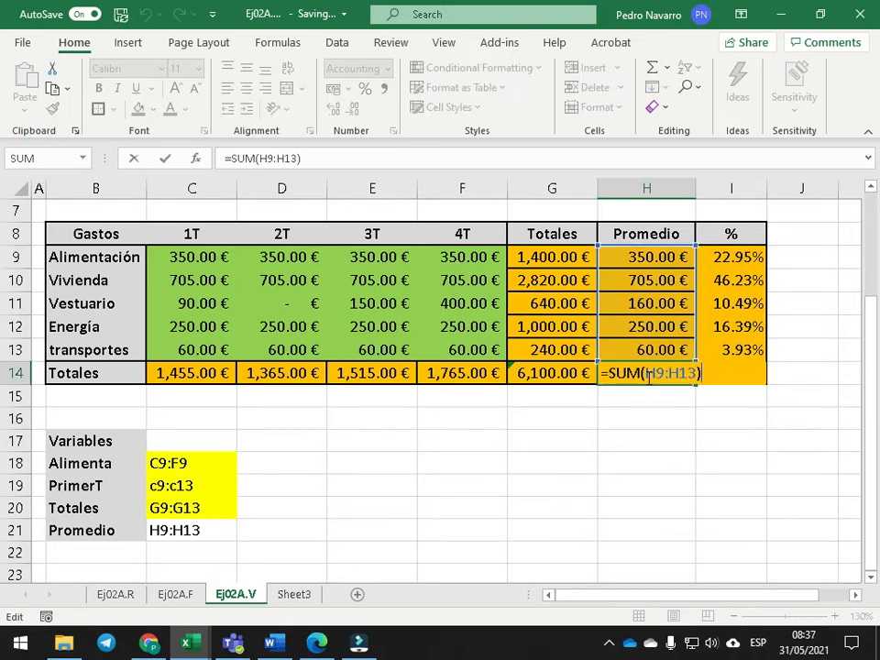
pyautogui.moveTo(646, 373); pyautogui.dragTo(689, 373)
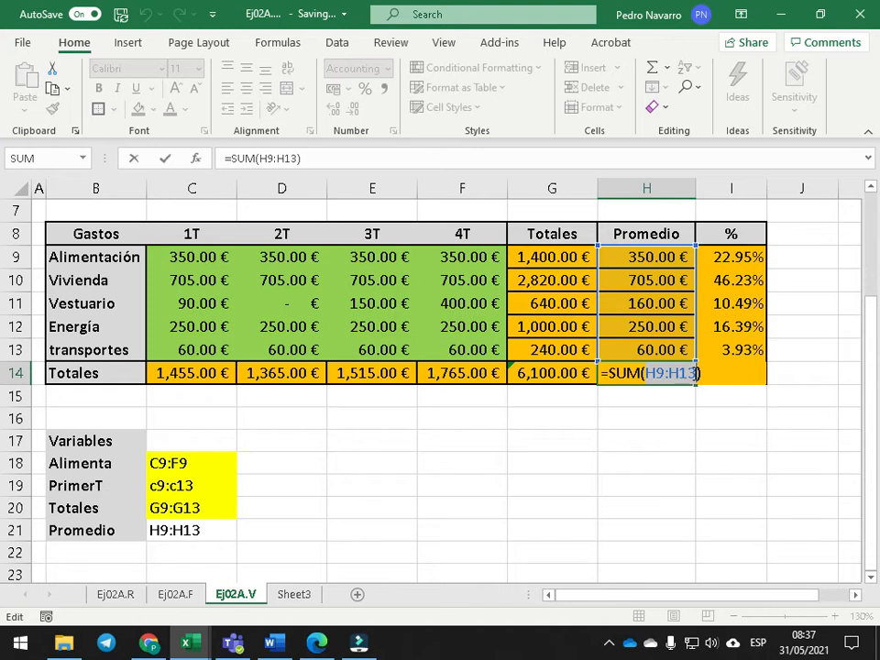
pyautogui.write('promedio')
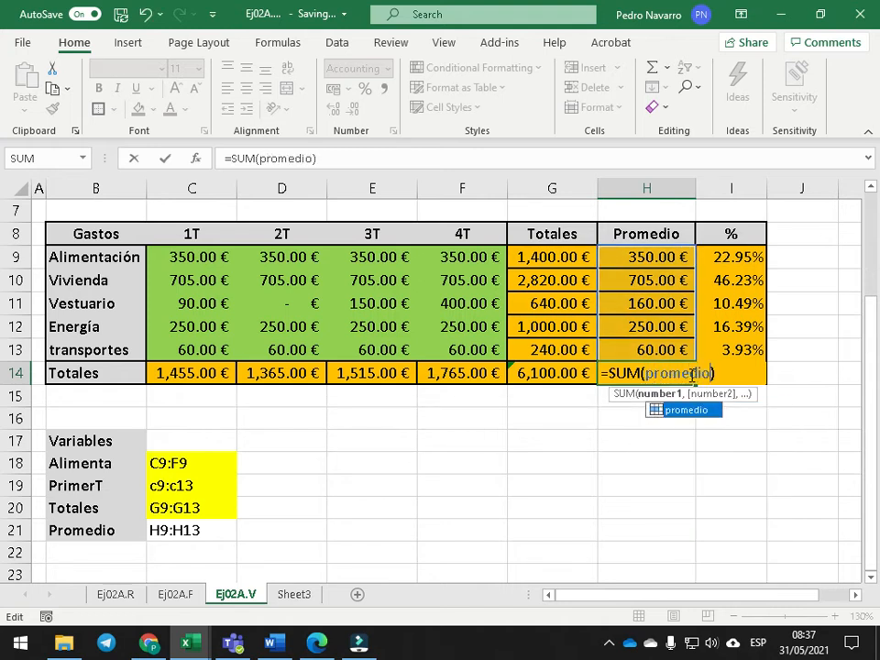
pyautogui.press('Return')
pyautogui.click(182, 531)
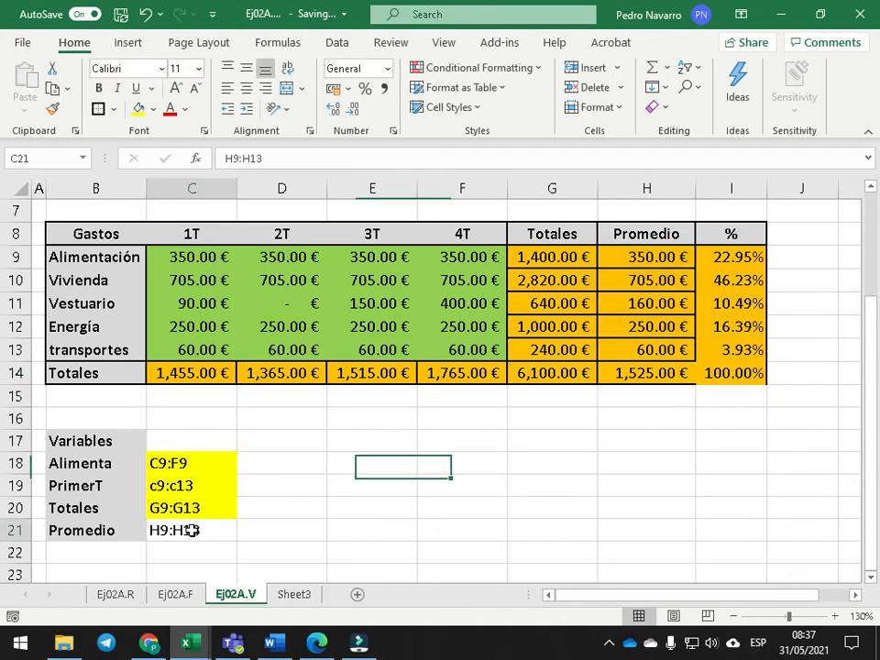
pyautogui.click(138, 108)
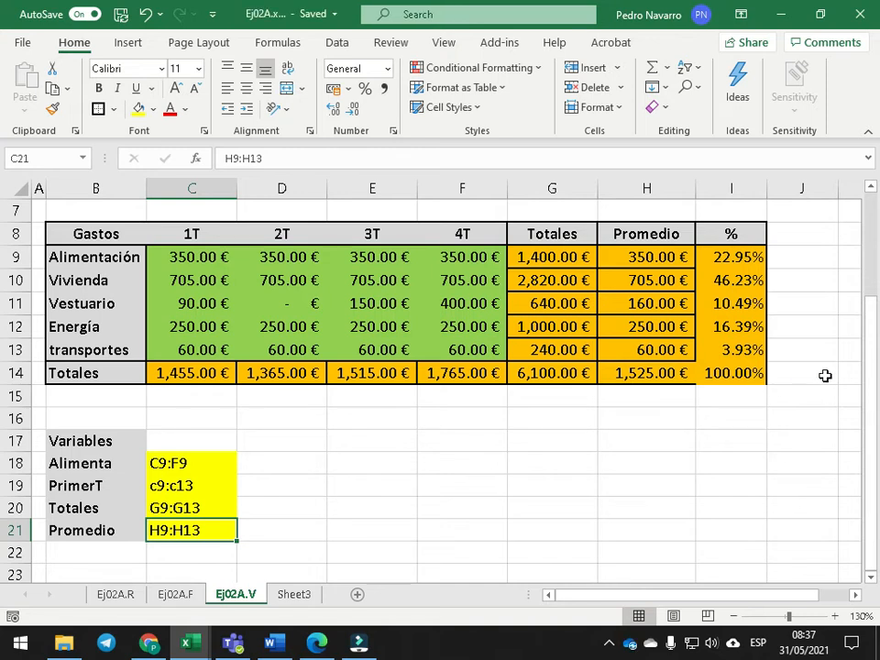
# - Rename the sheet Sheet3 as Ej02A.C
pyautogui.doubleClick(294, 596)
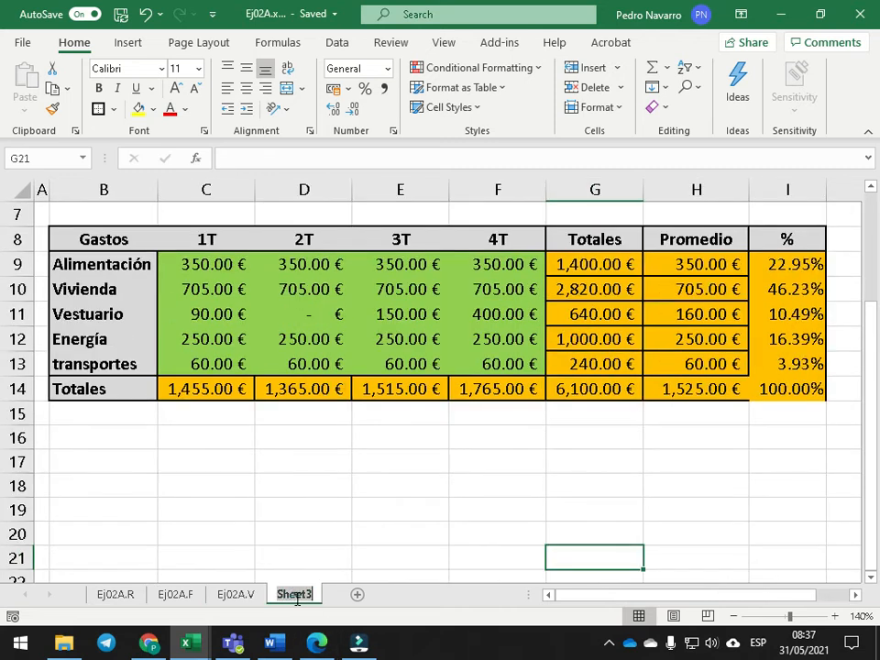
pyautogui.write('Ej0')
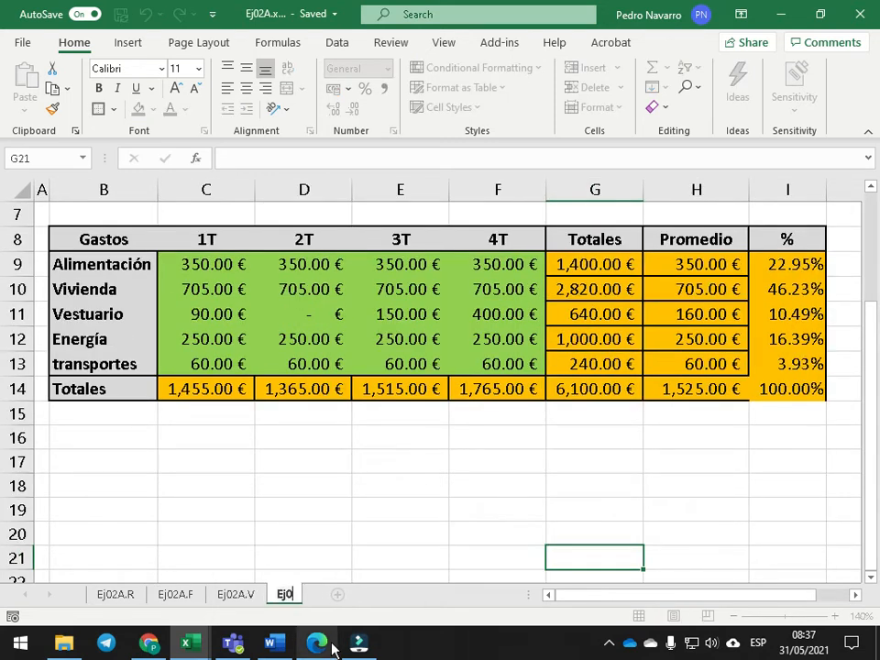
pyautogui.write('2A.C')
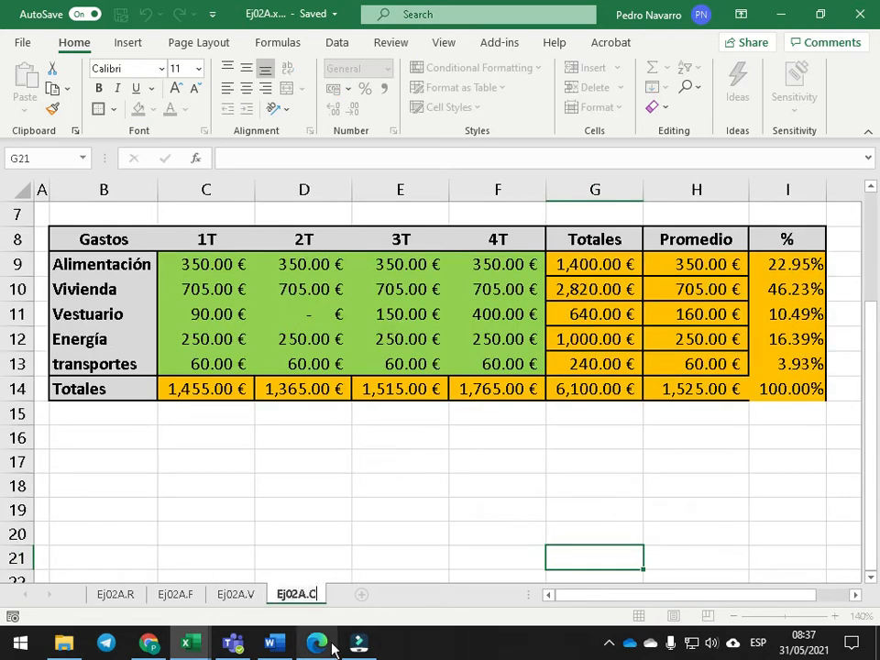
pyautogui.press('Return')
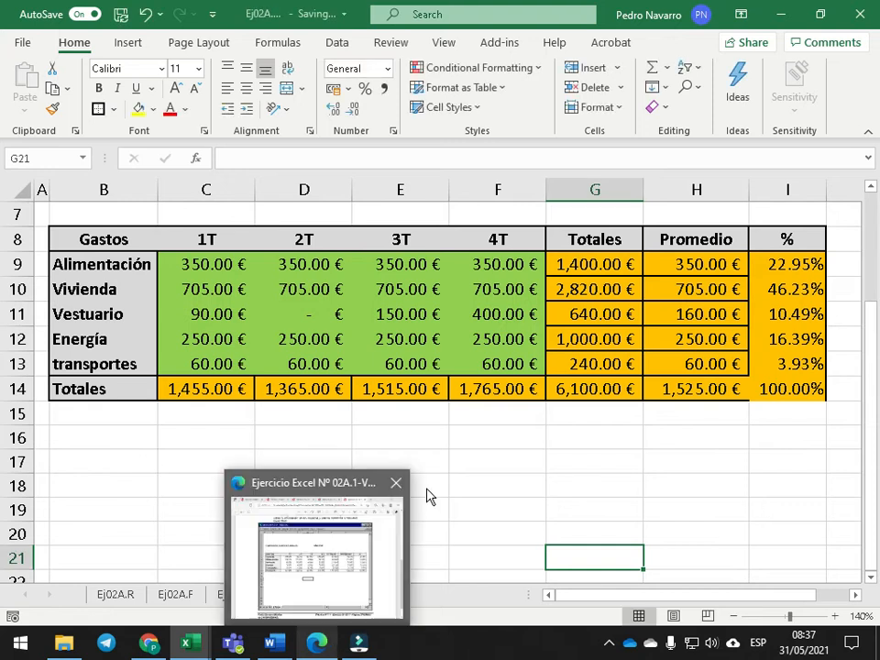
# - Add borders around each cell of the % column in I9:I14 on the Ej02A.C sheet
pyautogui.keyDown('ctrl'); pyautogui.scroll(-2, 548, 438); pyautogui.keyUp('ctrl')
pyautogui.scroll(-1, 628, 385)
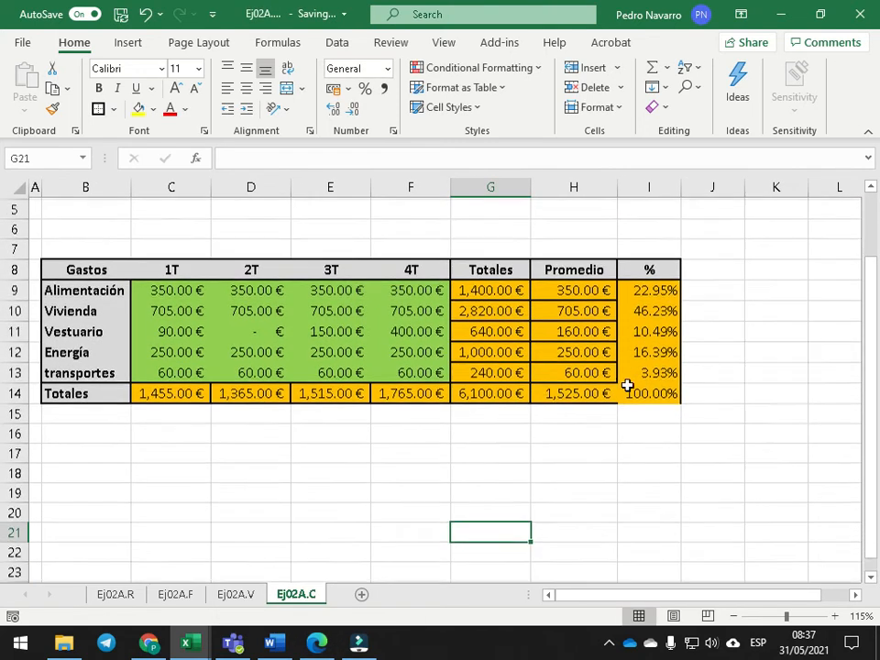
pyautogui.click(630, 269)
pyautogui.moveTo(630, 269); pyautogui.dragTo(639, 376)
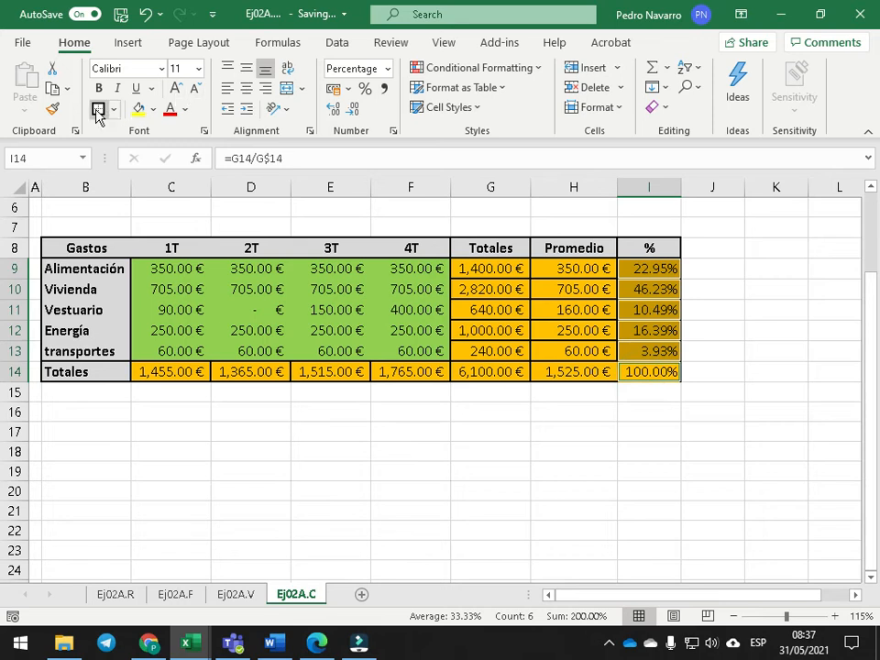
pyautogui.click(279, 448)
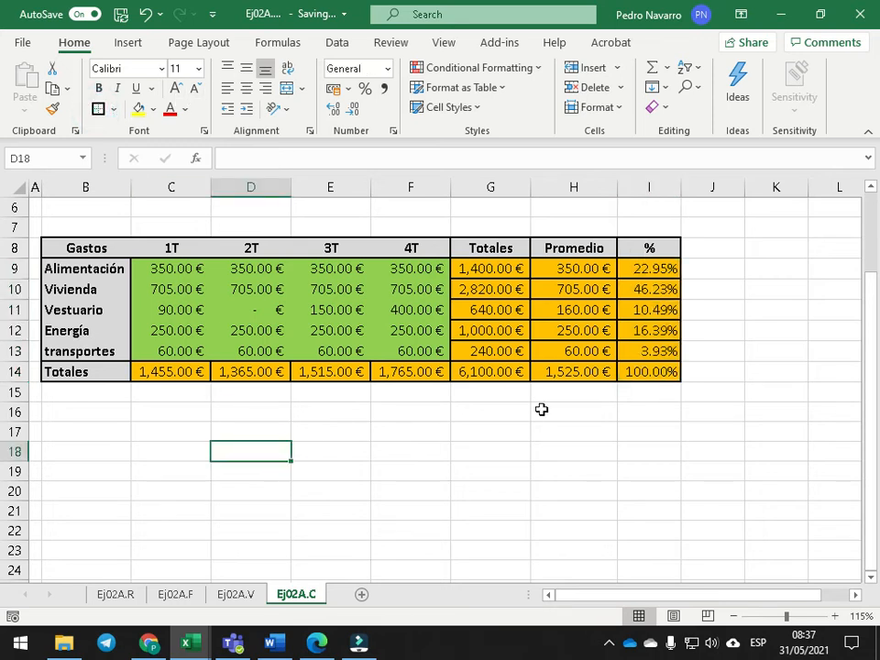
# - Insert a clustered column chart of the expense names in B8:B13 against their percentages in I8:I13
pyautogui.moveTo(648, 248); pyautogui.dragTo(650, 387)
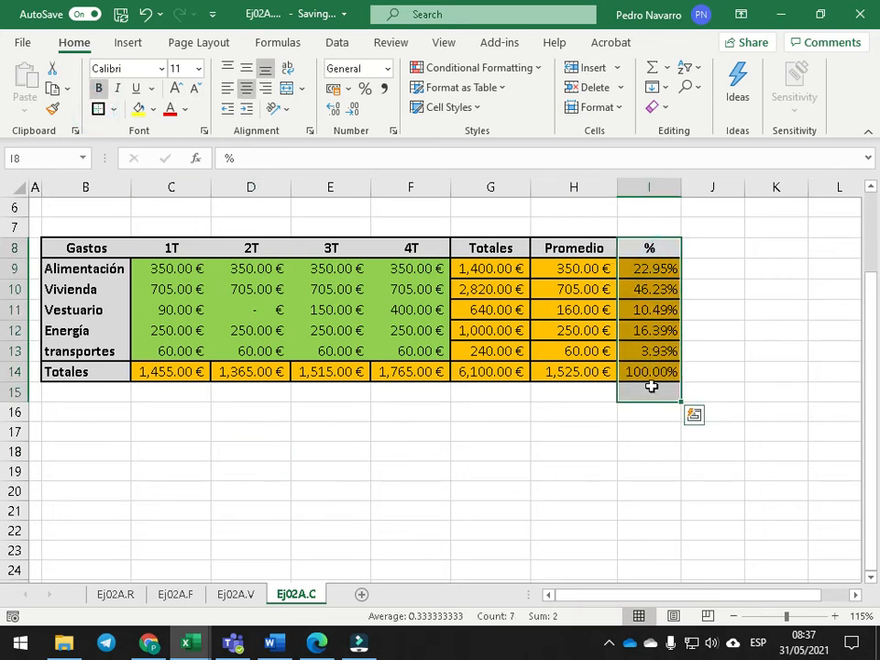
pyautogui.click(650, 390)
pyautogui.moveTo(83, 249); pyautogui.dragTo(83, 360)
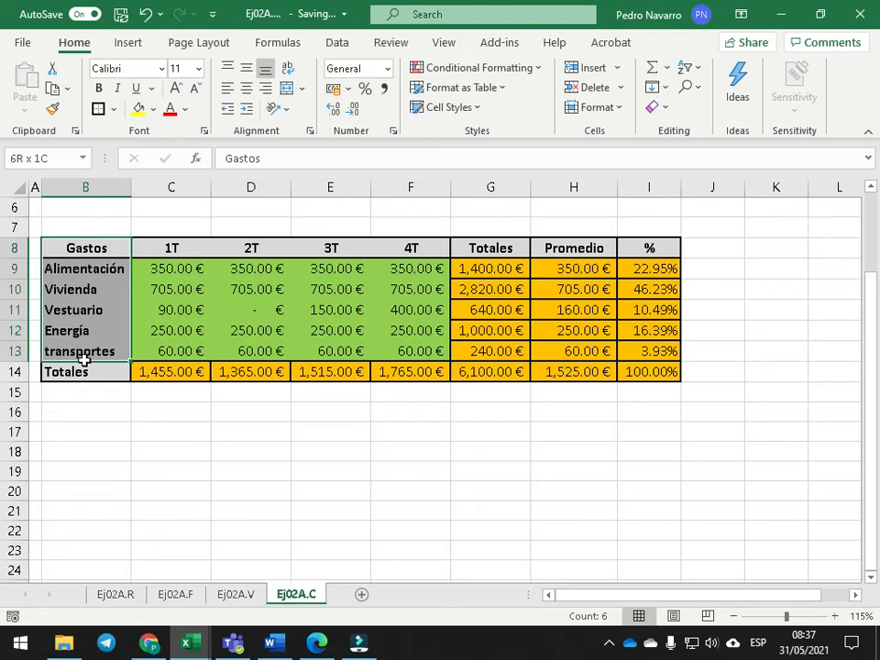
pyautogui.moveTo(647, 247); pyautogui.dragTo(654, 354)
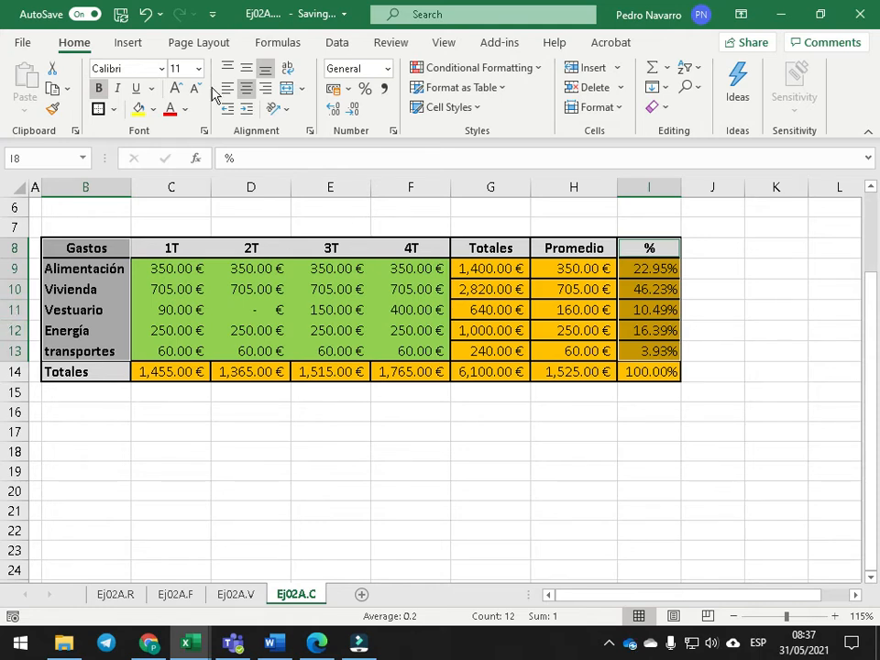
pyautogui.click(126, 42)
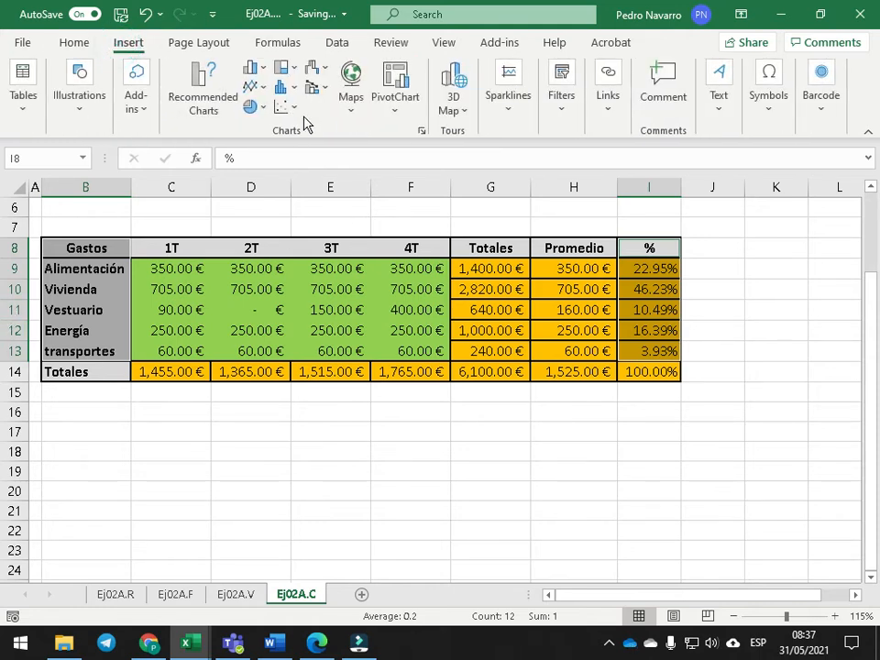
pyautogui.click(251, 67)
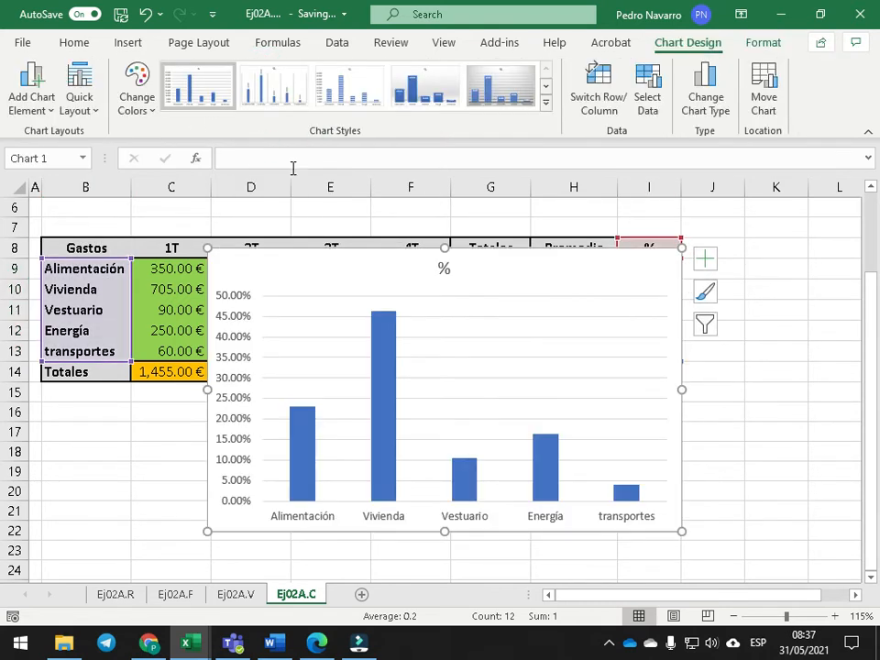
# - Move the percentage chart directly below the Totales row, starting at column B
pyautogui.scroll(-2, 524, 251)
pyautogui.click(667, 263)
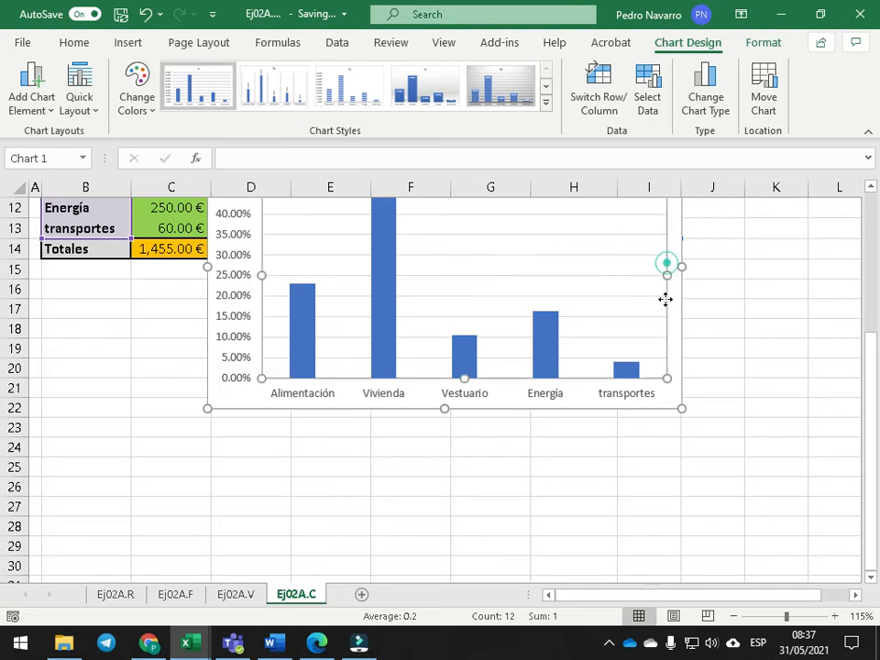
pyautogui.scroll(3, 406, 327)
pyautogui.moveTo(314, 328); pyautogui.dragTo(141, 468)
pyautogui.scroll(-5, 393, 467)
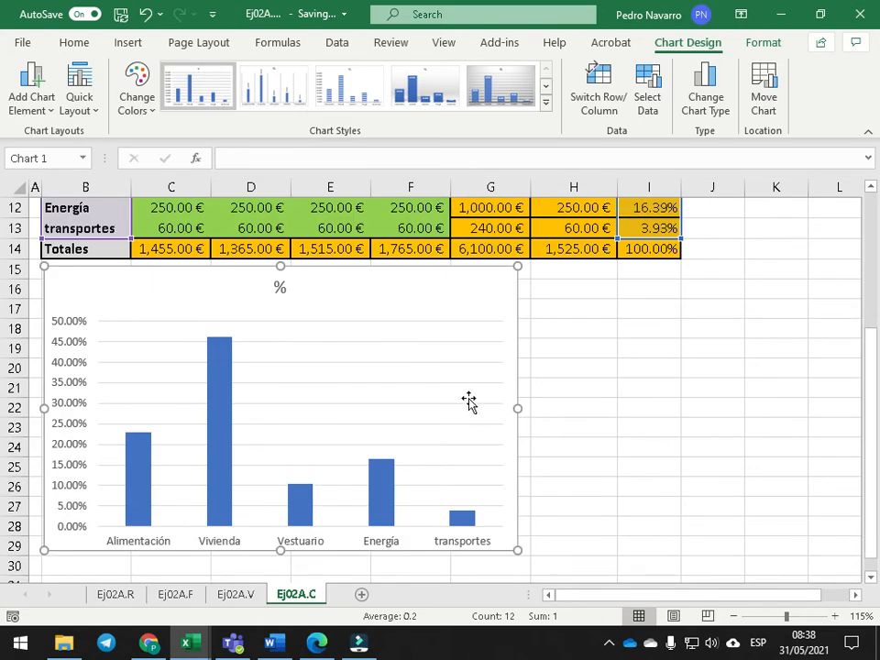
# - Enlarge the chart to the full table width, spanning columns B to I down to about row 31
pyautogui.moveTo(518, 428); pyautogui.dragTo(679, 493)
pyautogui.scroll(3, 704, 445)
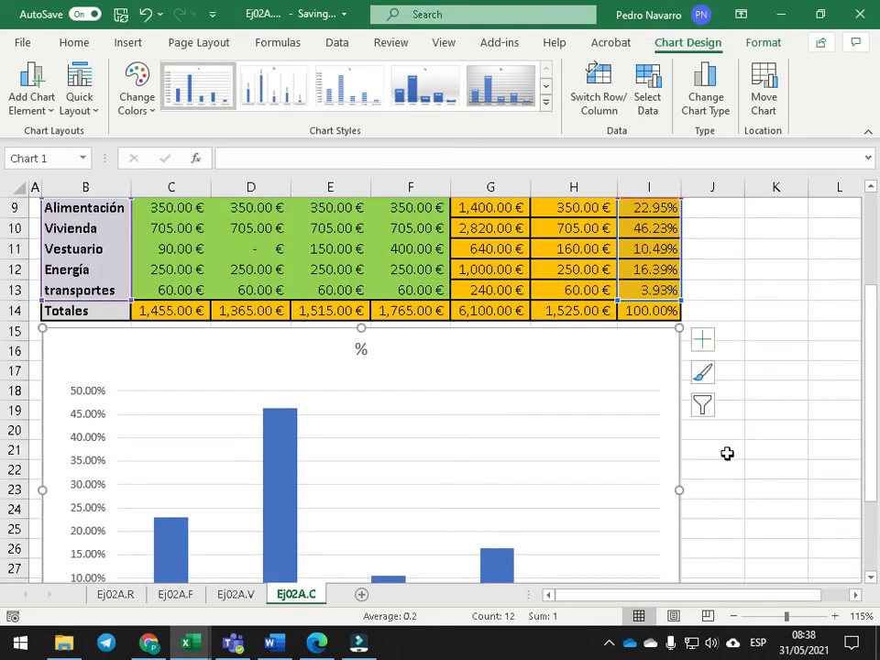
pyautogui.scroll(-1, 726, 453)
pyautogui.scroll(-2, 722, 452)
pyautogui.scroll(-1, 718, 453)
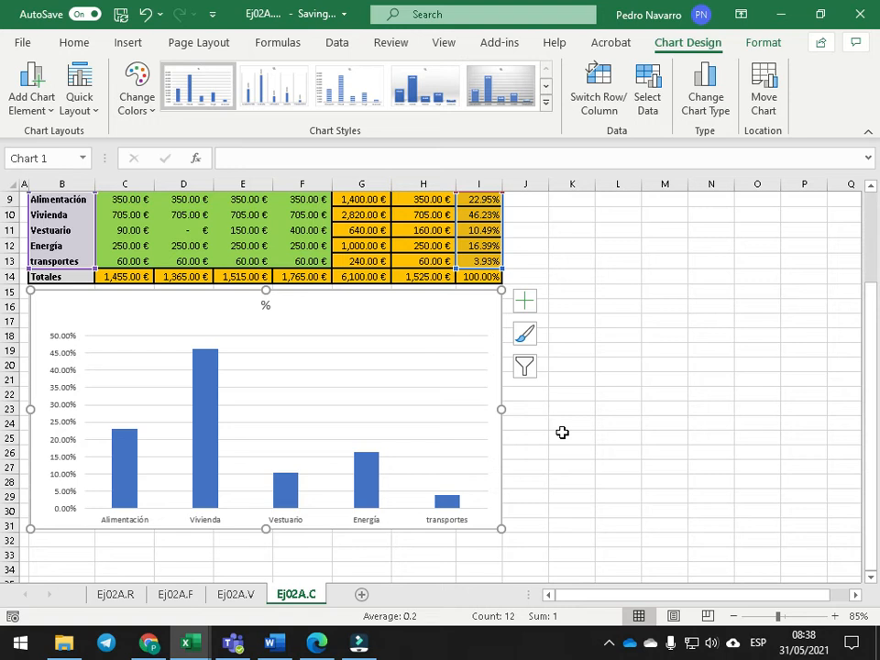
pyautogui.click(562, 427)
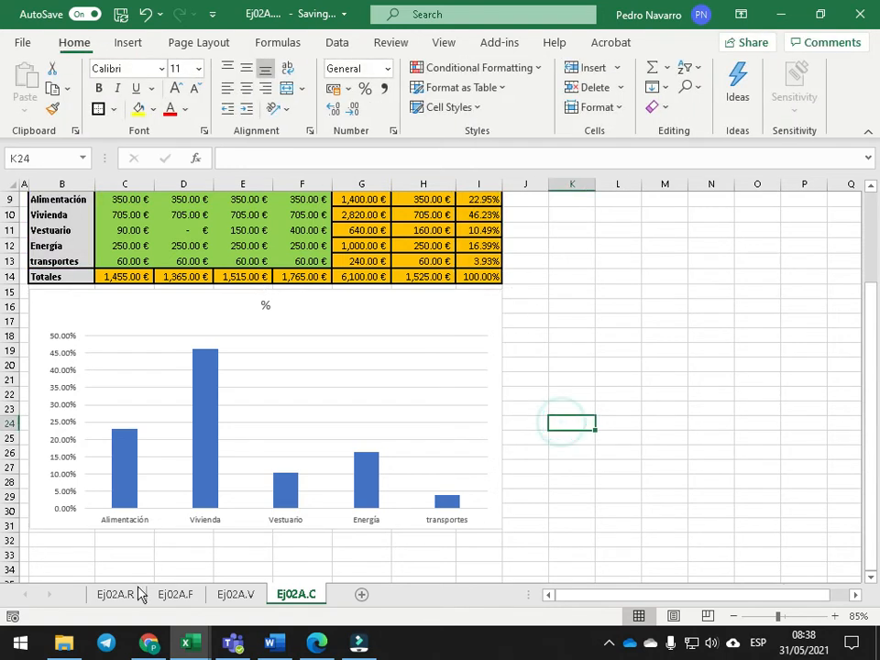
# - Compare the 1T total formula in C14 on Ej02A.R, Ej02A.F and Ej02A.V, and review the chart on Ej02A.C
pyautogui.click(128, 595)
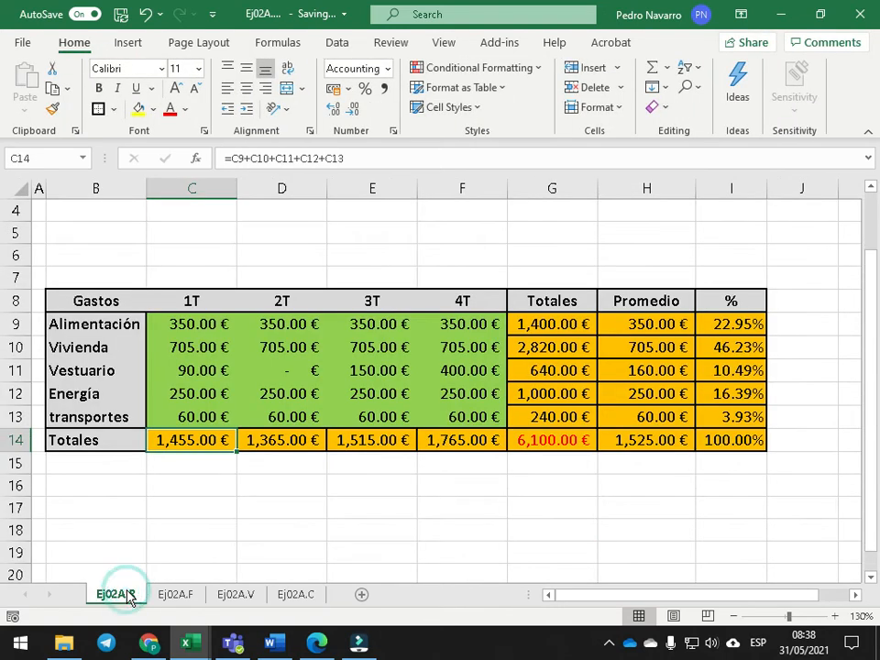
pyautogui.click(181, 598)
pyautogui.click(117, 596)
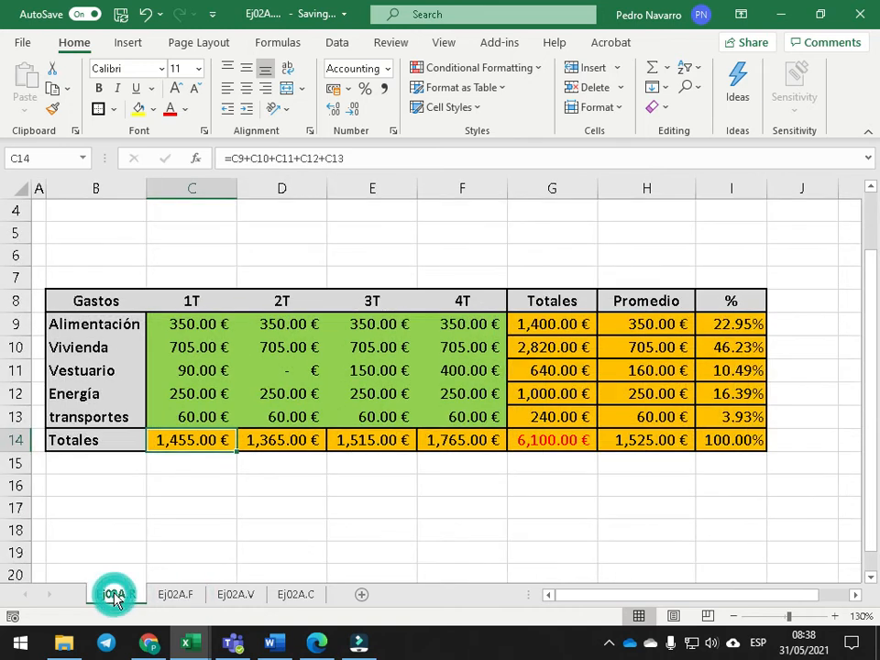
pyautogui.doubleClick(196, 441)
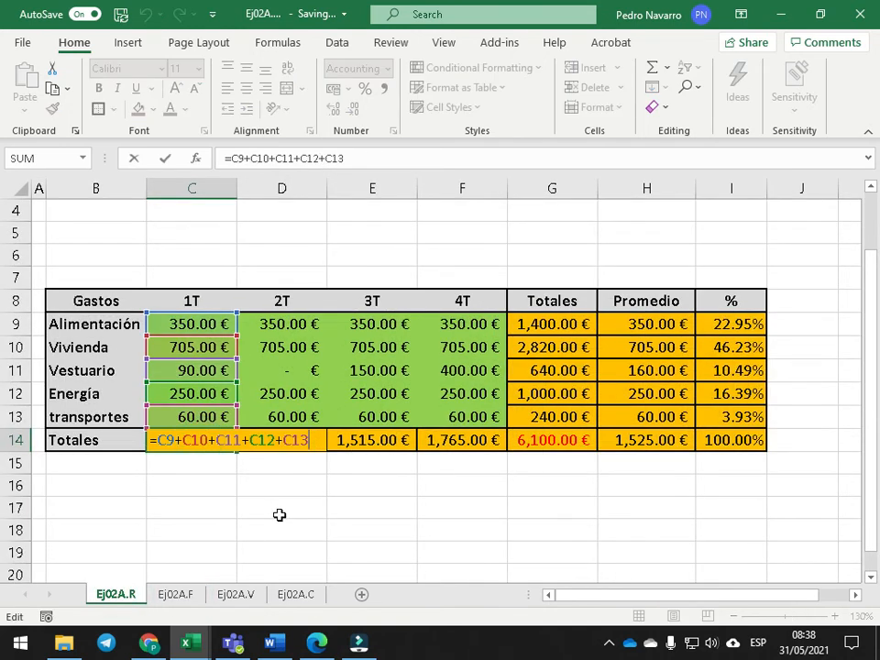
pyautogui.press('Return')
pyautogui.click(179, 594)
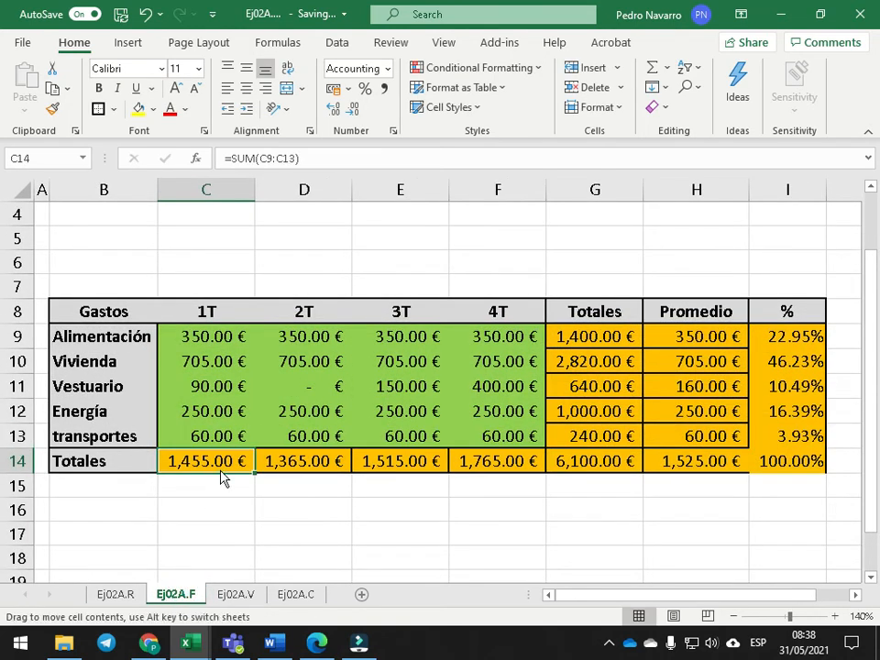
pyautogui.doubleClick(221, 471)
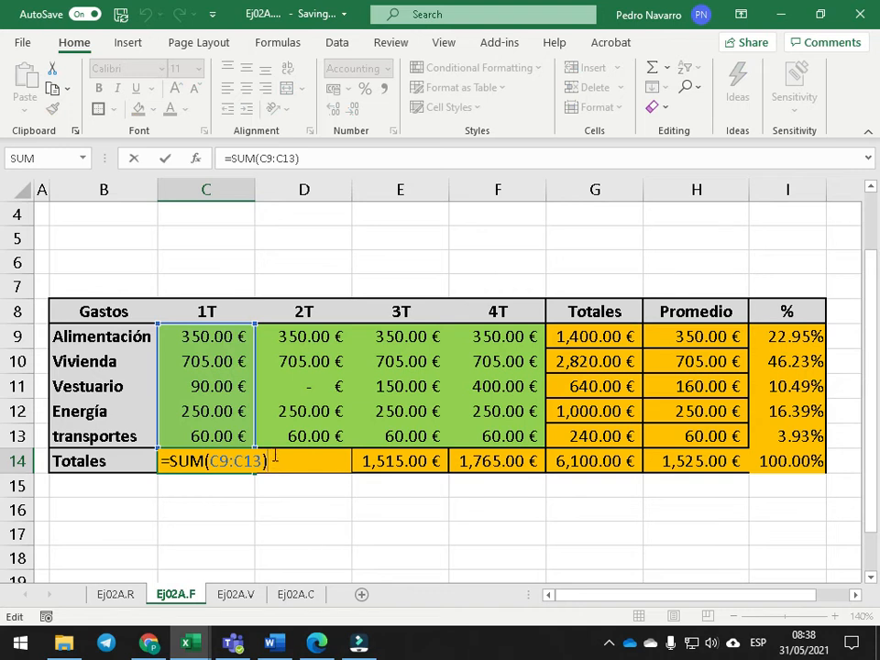
pyautogui.press('Return')
pyautogui.click(236, 594)
pyautogui.click(286, 478)
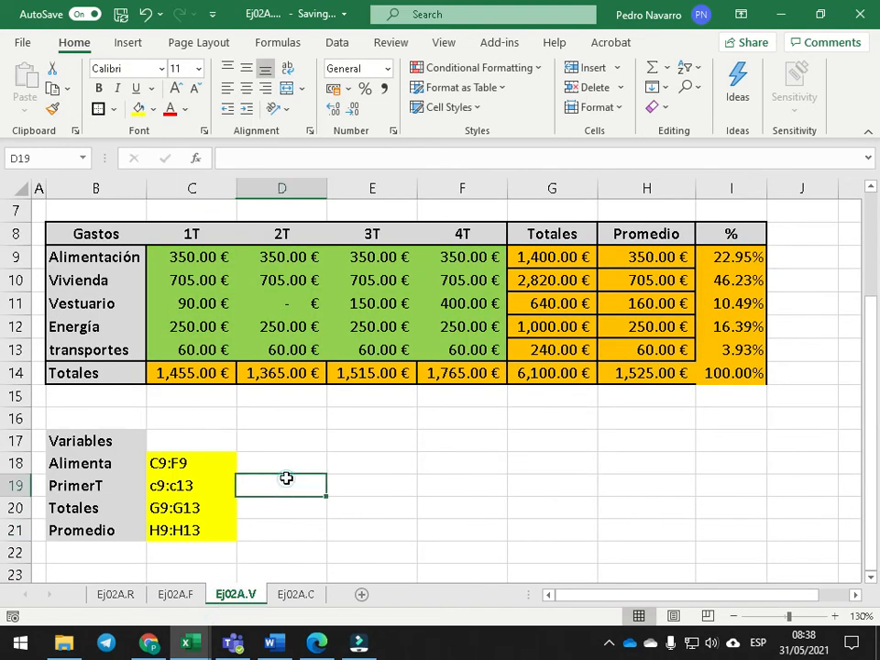
pyautogui.click(212, 372)
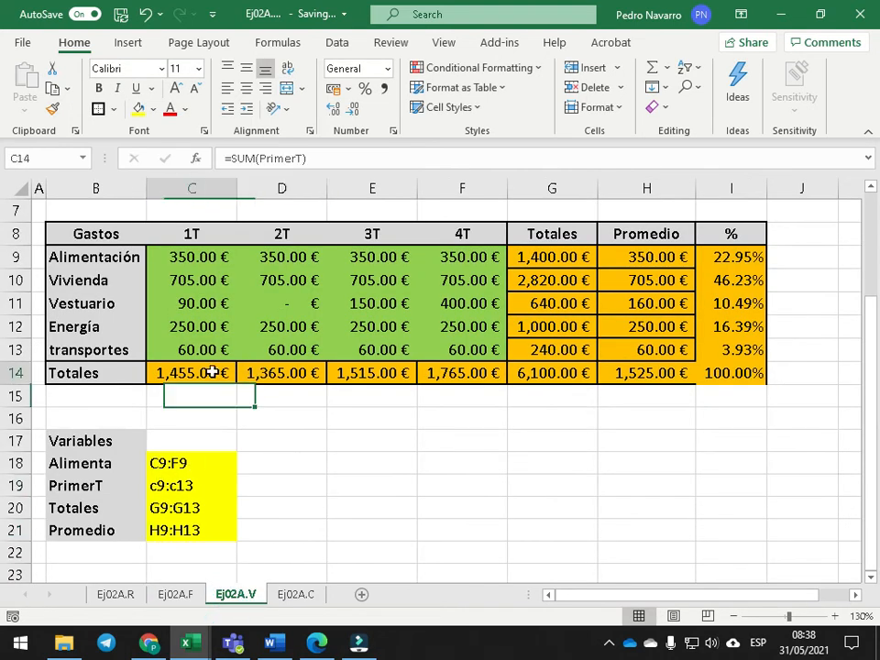
pyautogui.doubleClick(212, 372)
pyautogui.press('Return')
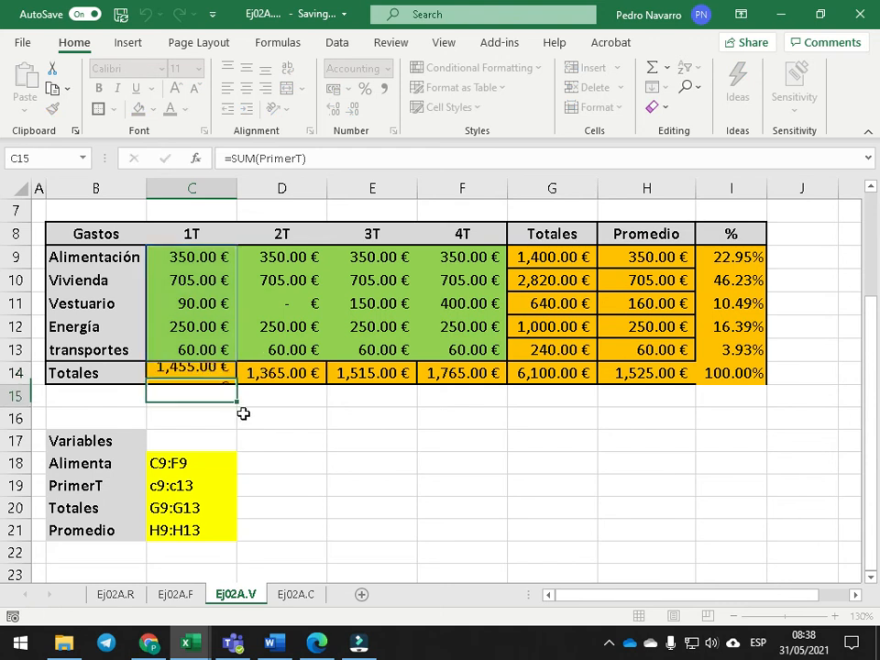
pyautogui.click(297, 594)
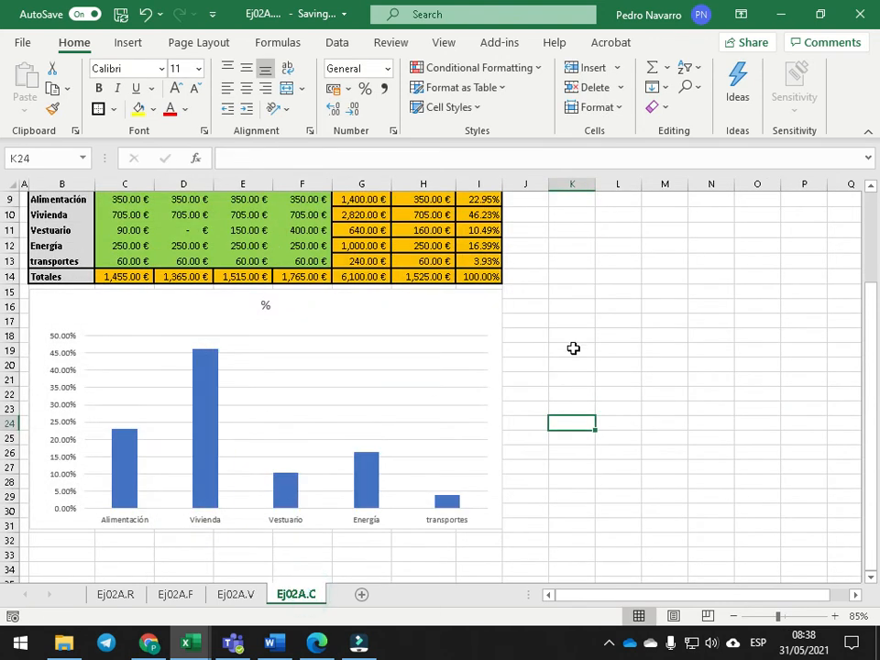
pyautogui.scroll(2, 573, 349)
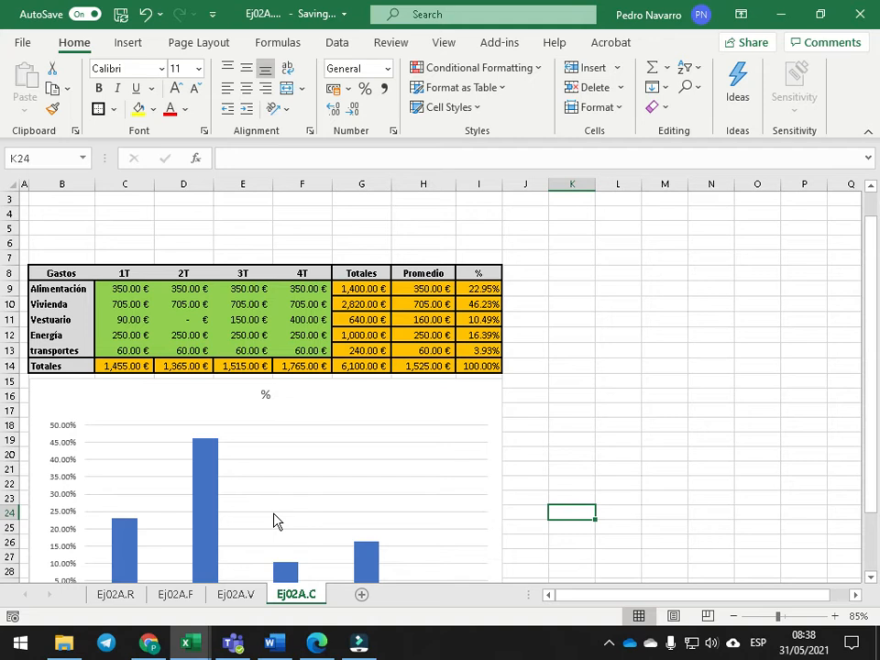
# - Switch to the Word exercise list and highlight number 1 and the name Ej02A.xlsx in yellow
pyautogui.click(273, 642)
pyautogui.click(415, 363)
pyautogui.moveTo(193, 249); pyautogui.dragTo(94, 249)
pyautogui.click(65, 42)
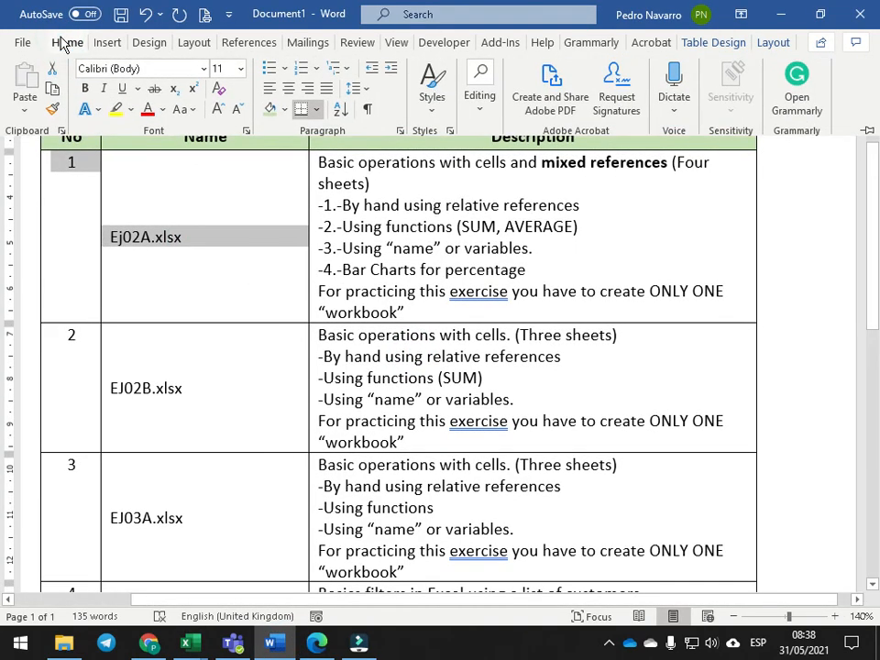
pyautogui.click(115, 109)
pyautogui.click(169, 177)
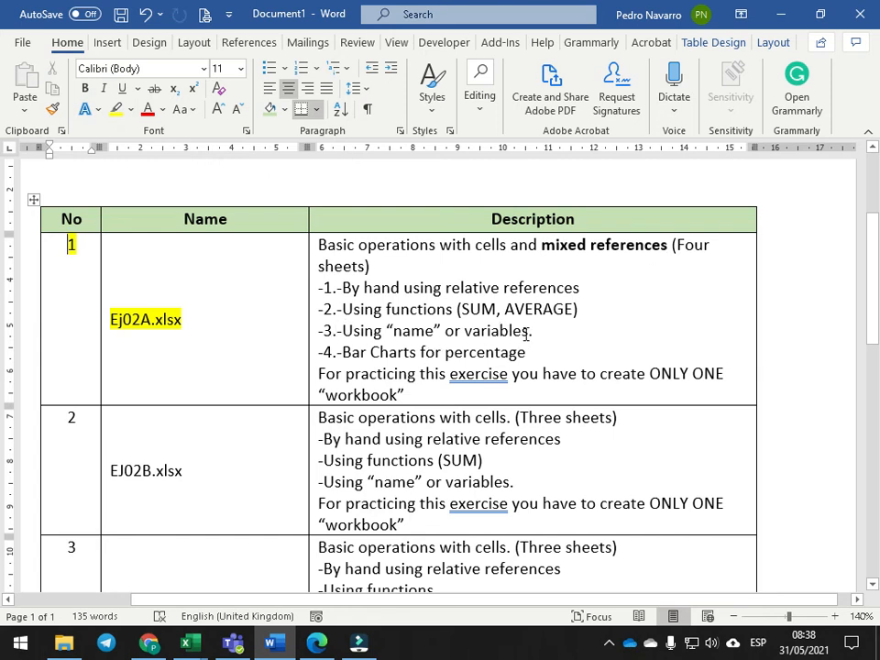
# - Return to the Excel workbook and examine the defined names used on Ej02A.V in the Name Manager
pyautogui.hotkey('alt', 'Tab')
pyautogui.keyDown('ctrl'); pyautogui.scroll(1, 506, 318); pyautogui.keyUp('ctrl')
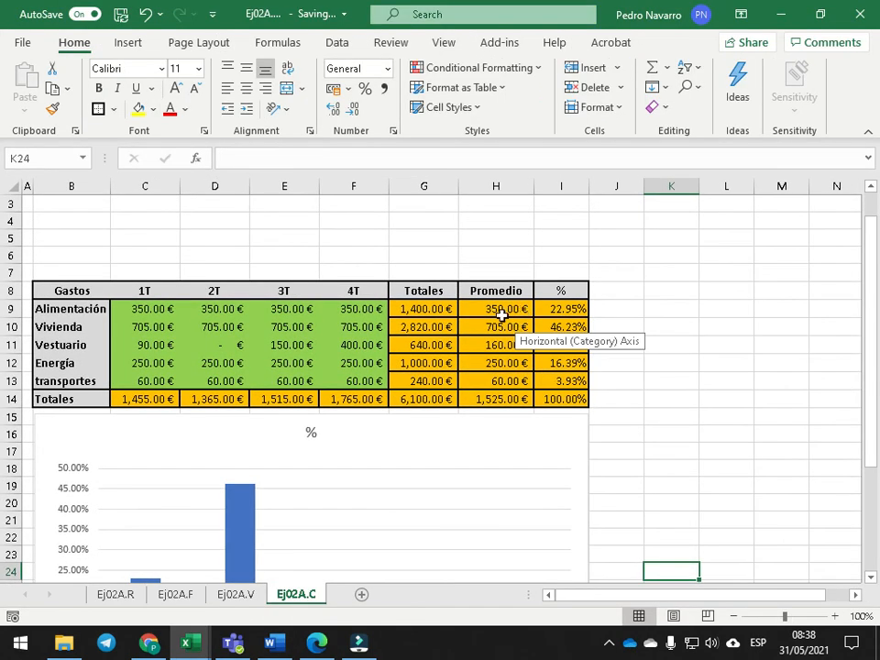
pyautogui.click(235, 593)
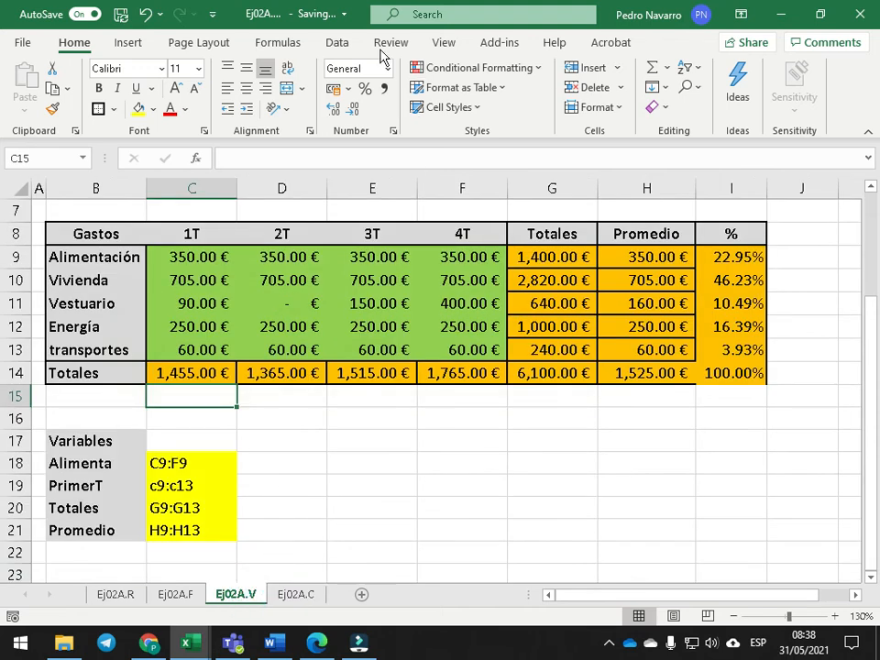
pyautogui.click(336, 46)
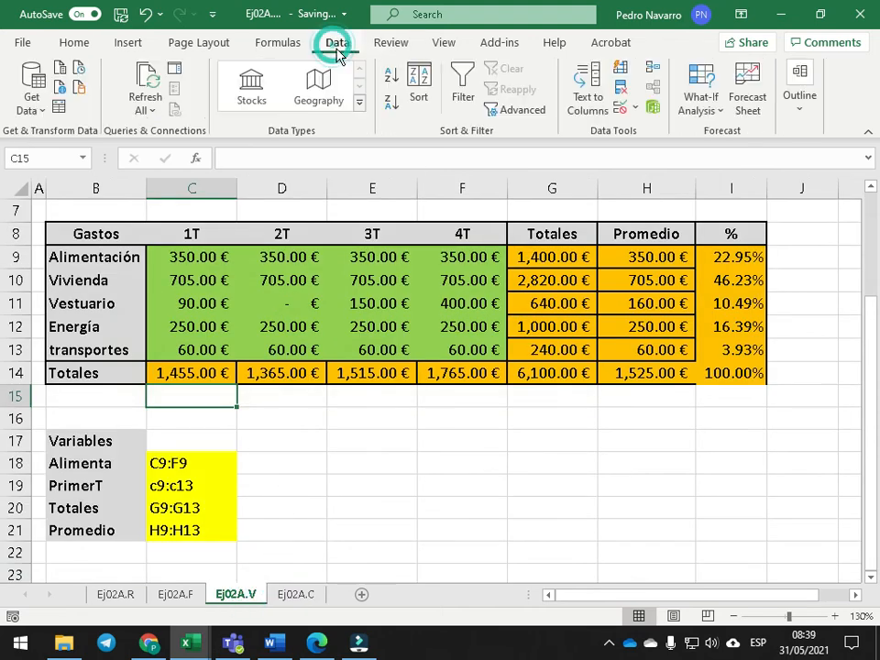
pyautogui.click(278, 42)
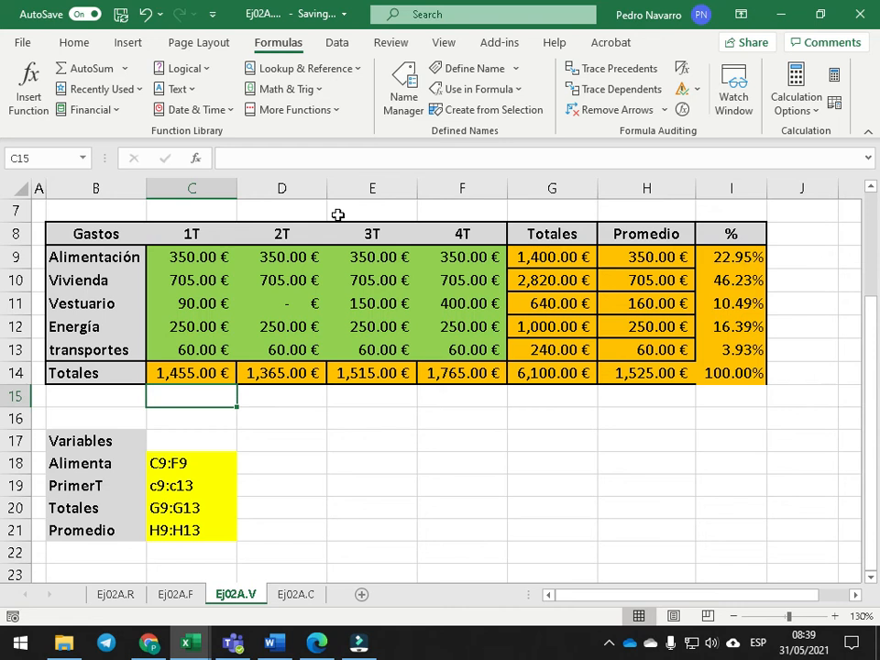
pyautogui.click(403, 96)
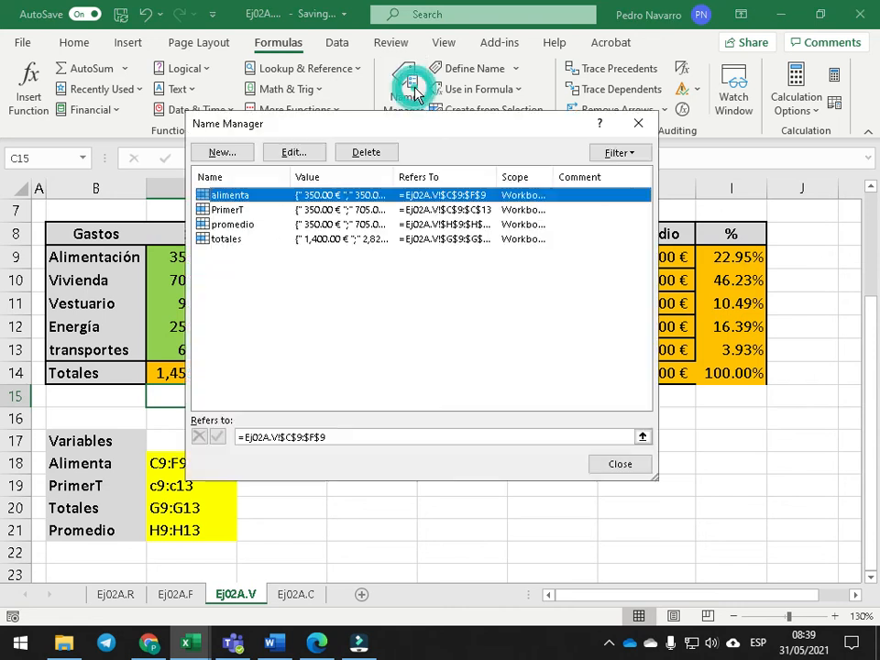
pyautogui.keyDown('shift'); pyautogui.click(237, 241); pyautogui.keyUp('shift')
pyautogui.moveTo(291, 129); pyautogui.dragTo(408, 135)
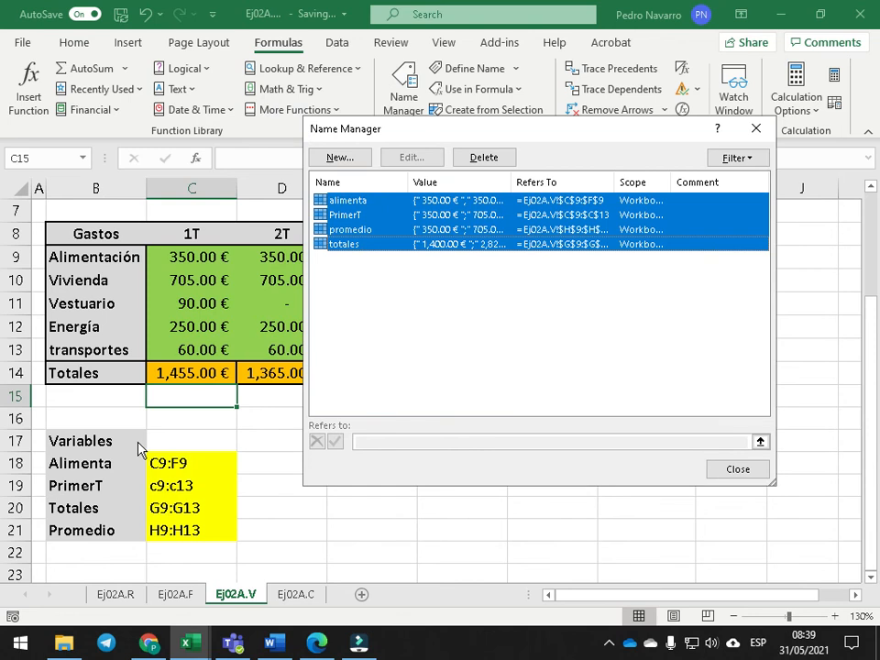
pyautogui.click(457, 371)
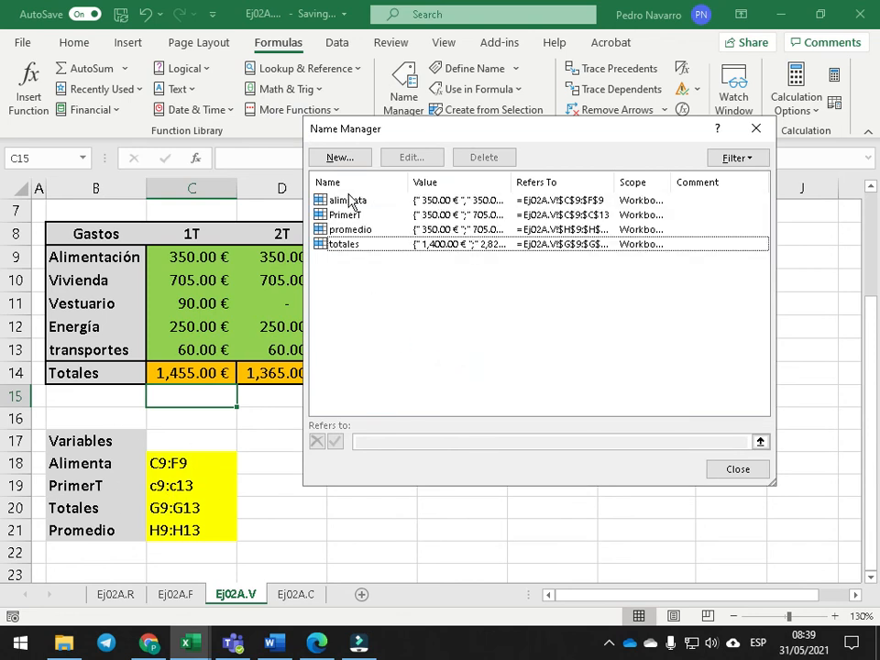
pyautogui.click(356, 245)
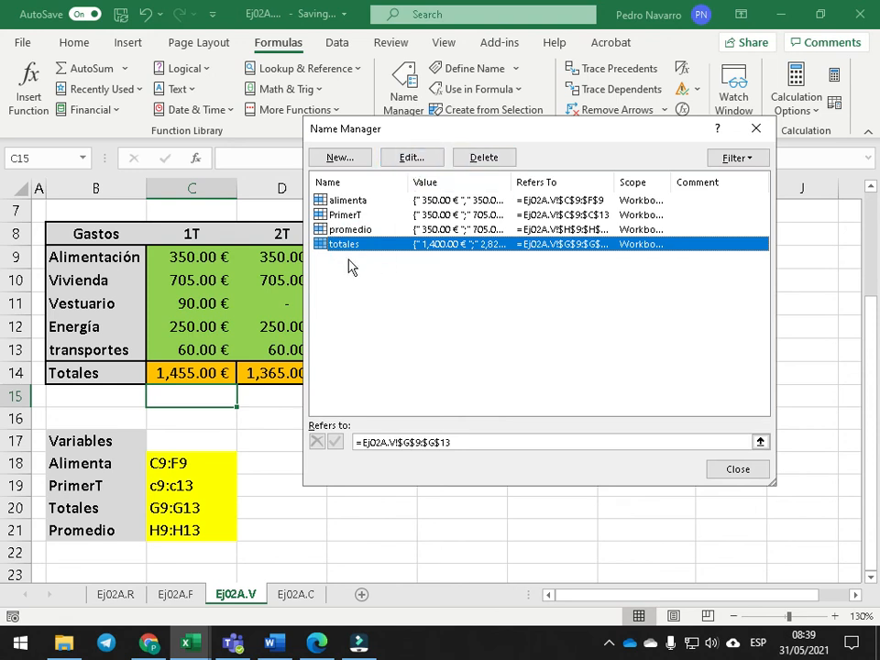
# - Edit the name totales to refer to $G$9:$G$13 on Ej02A.V and close the Name Manager
pyautogui.click(411, 158)
pyautogui.moveTo(506, 217); pyautogui.dragTo(212, 141)
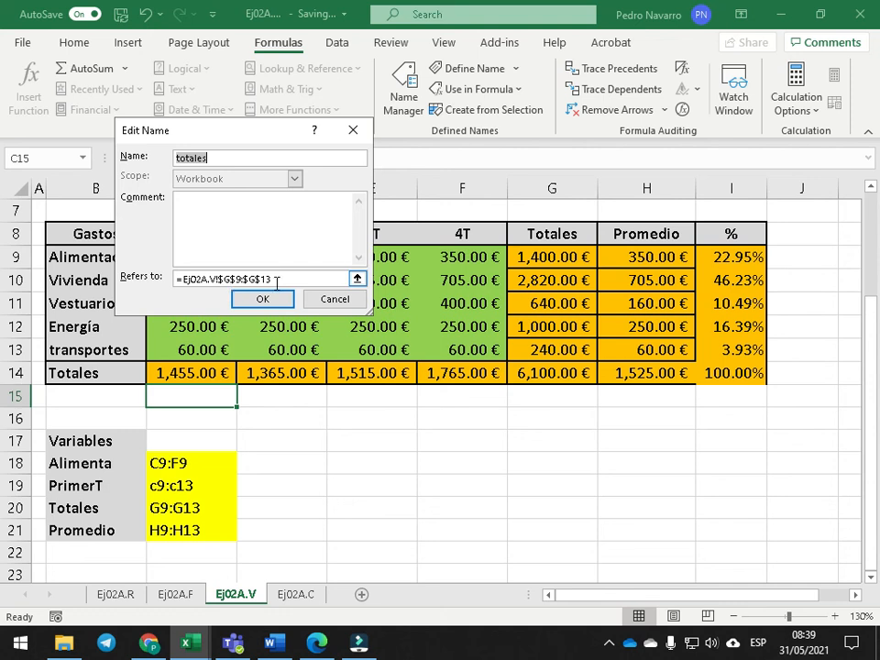
pyautogui.click(357, 278)
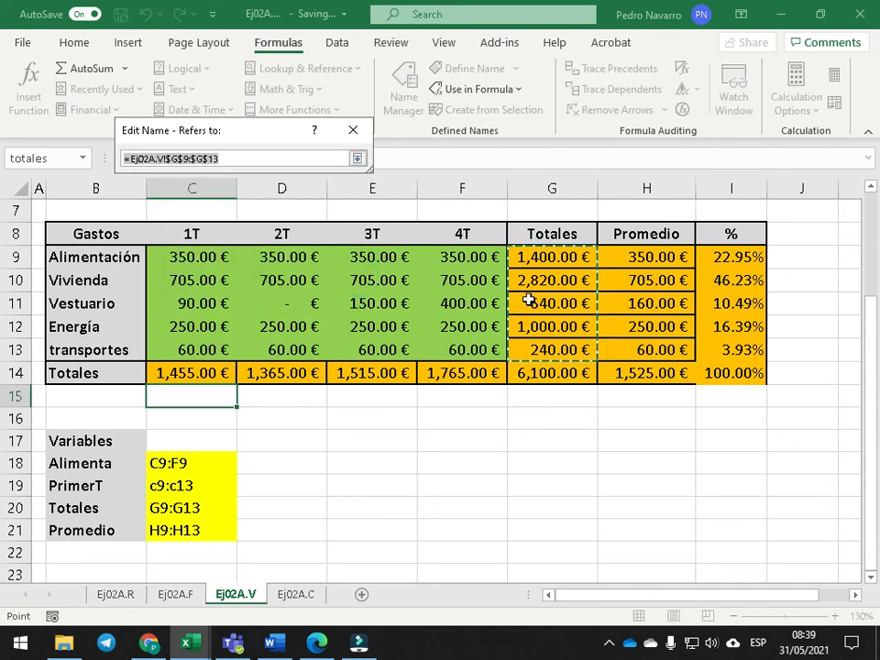
pyautogui.moveTo(548, 258); pyautogui.dragTo(547, 344)
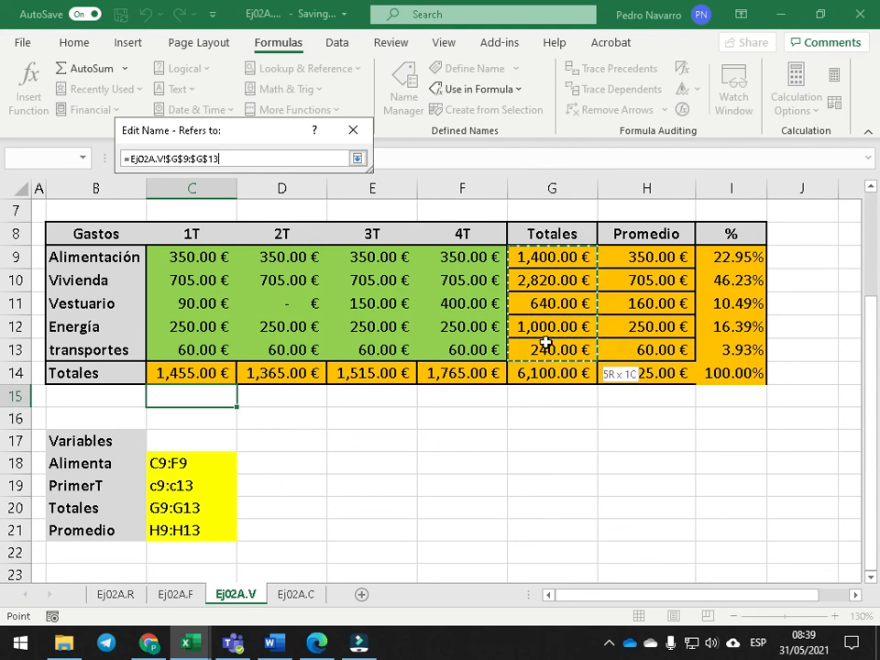
pyautogui.click(357, 159)
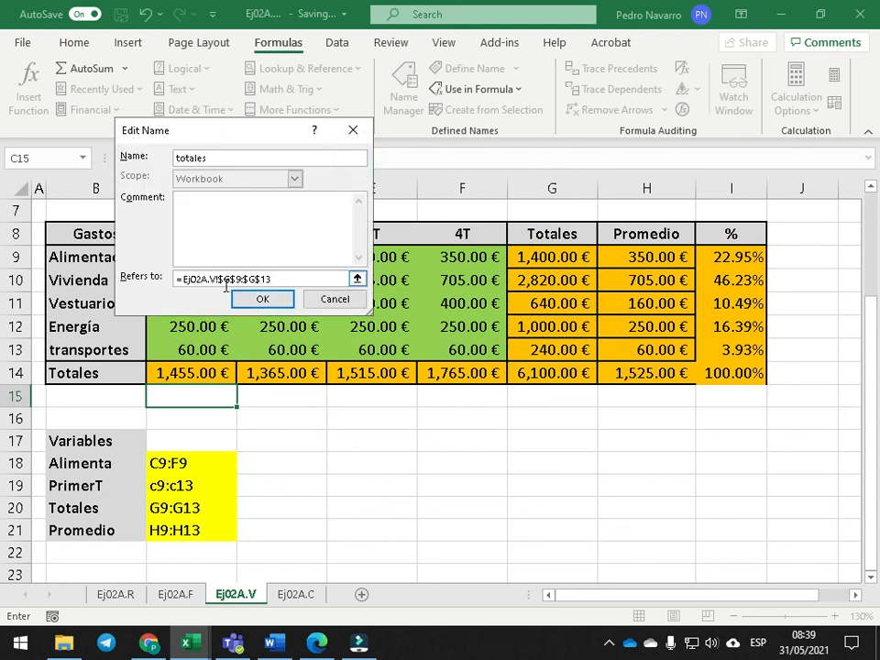
pyautogui.moveTo(224, 279); pyautogui.dragTo(274, 279)
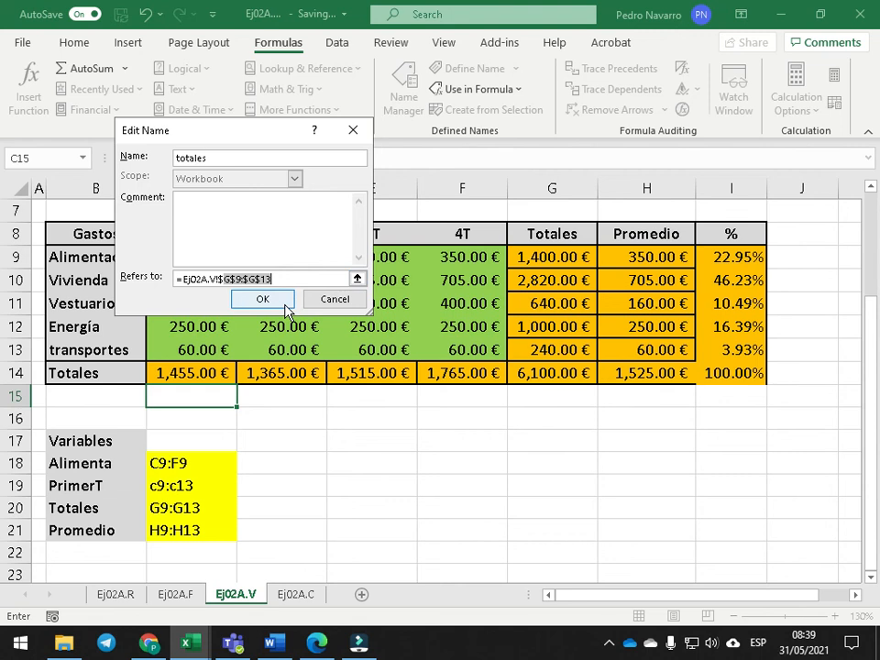
pyautogui.click(262, 299)
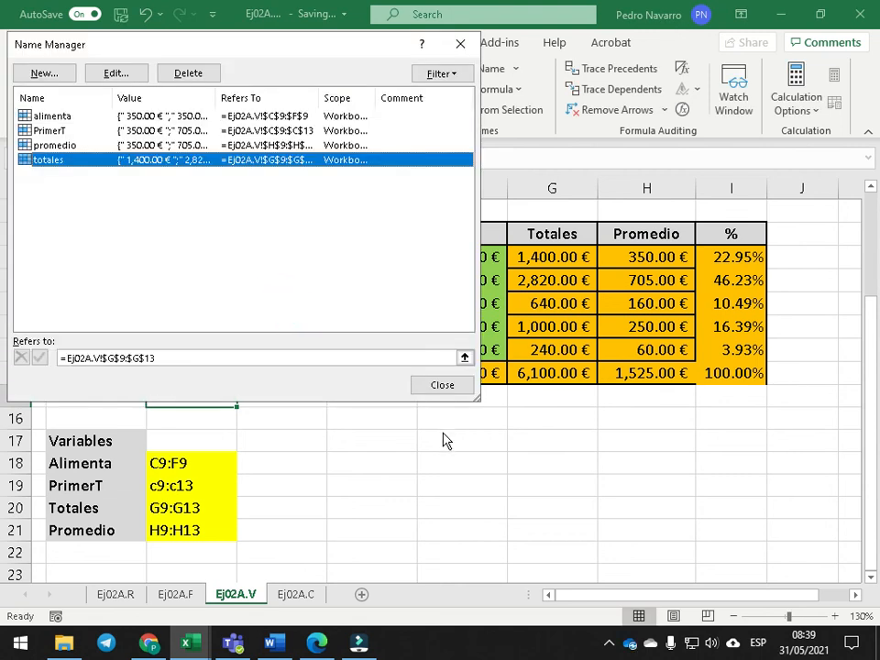
pyautogui.click(76, 174)
pyautogui.moveTo(73, 167); pyautogui.dragTo(8, 111)
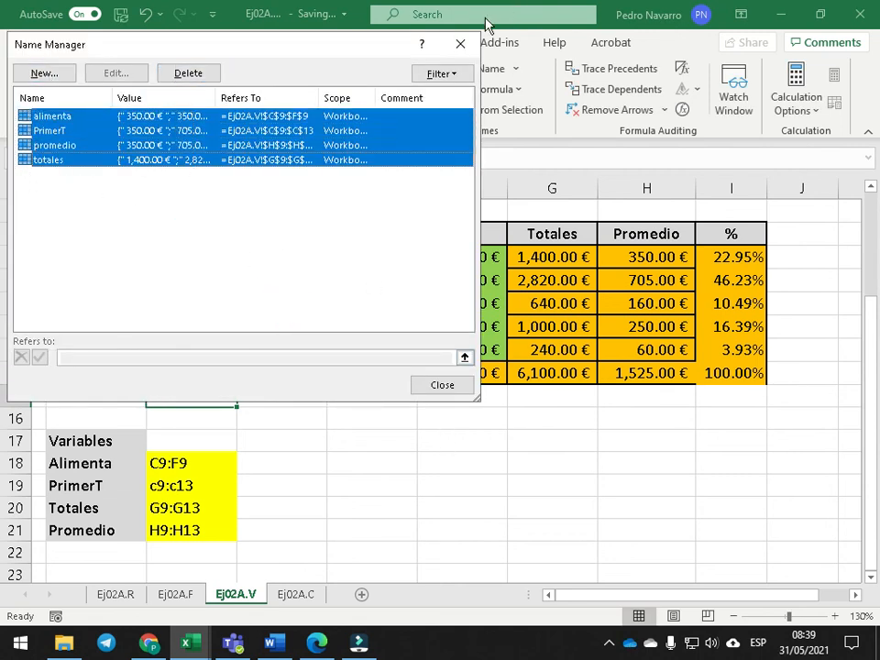
pyautogui.click(461, 46)
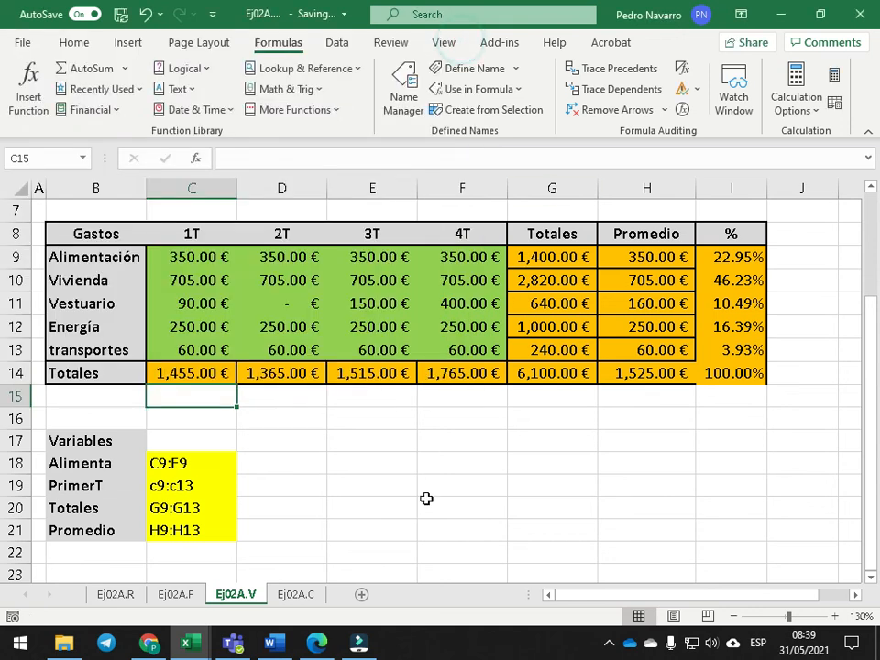
# - End the NetSupport School screen show for the students
pyautogui.click(359, 642)
pyautogui.click(607, 644)
pyautogui.rightClick(661, 540)
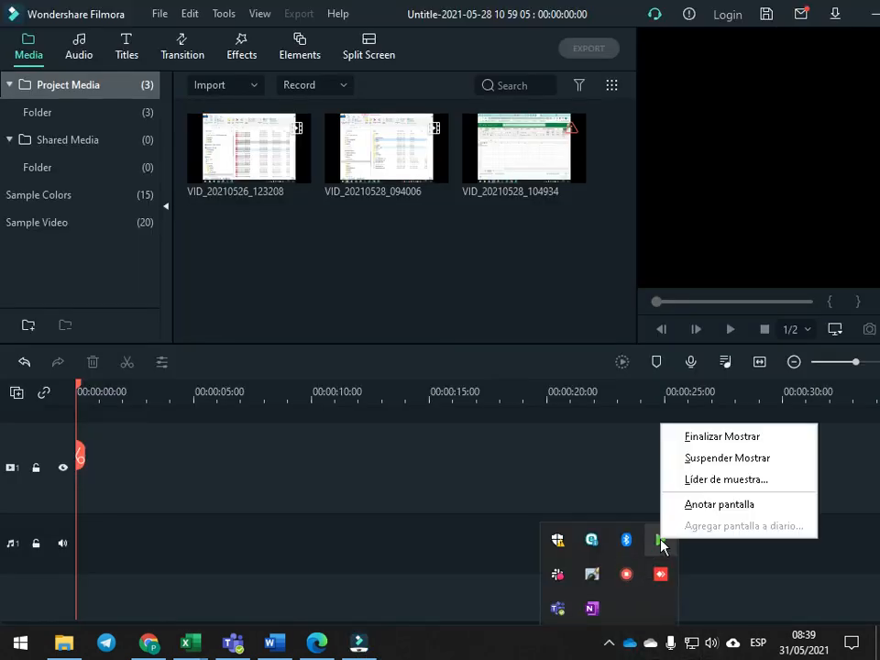
pyautogui.click(702, 438)
pyautogui.click(609, 644)
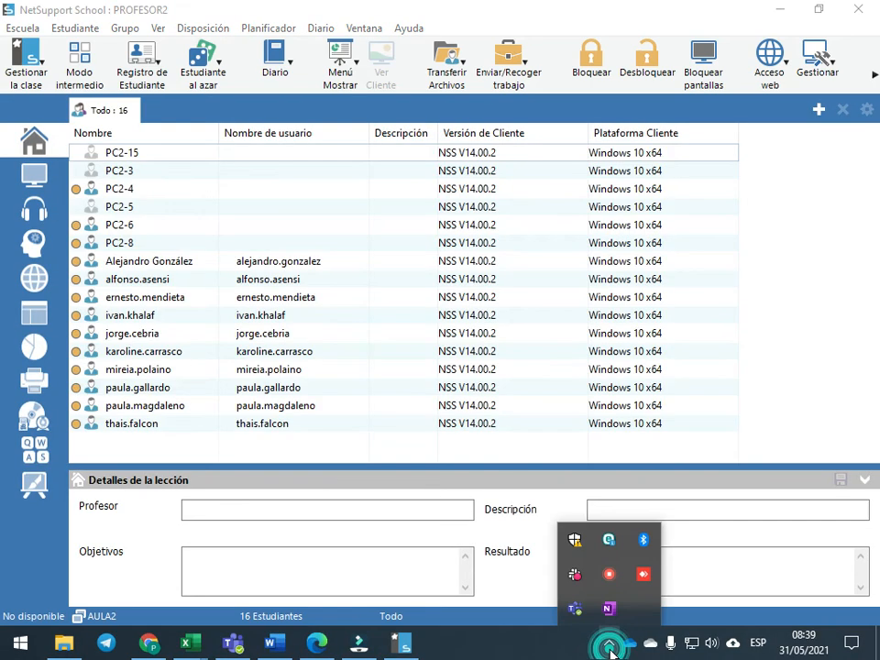
pyautogui.rightClick(610, 575)
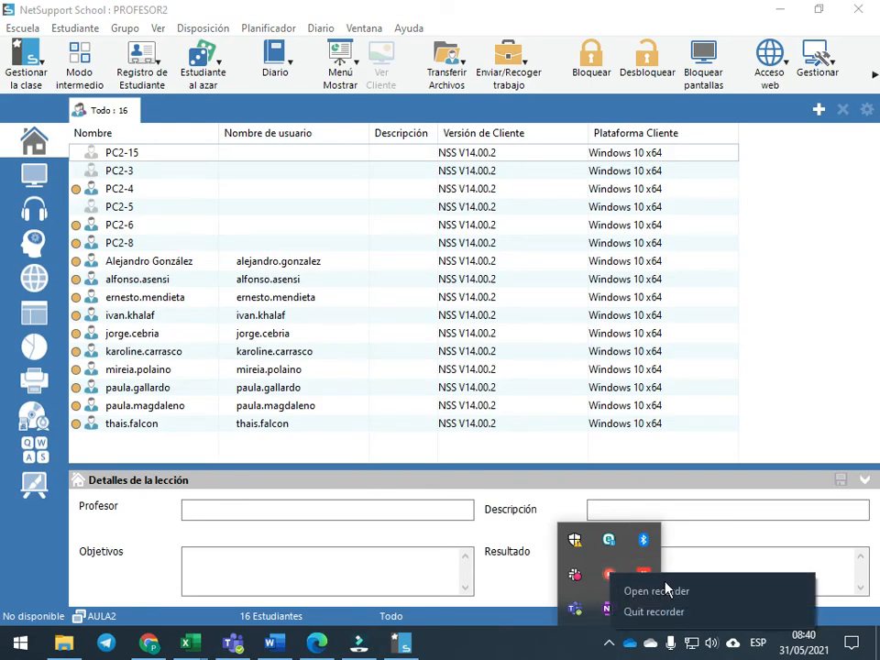
pyautogui.click(601, 570)
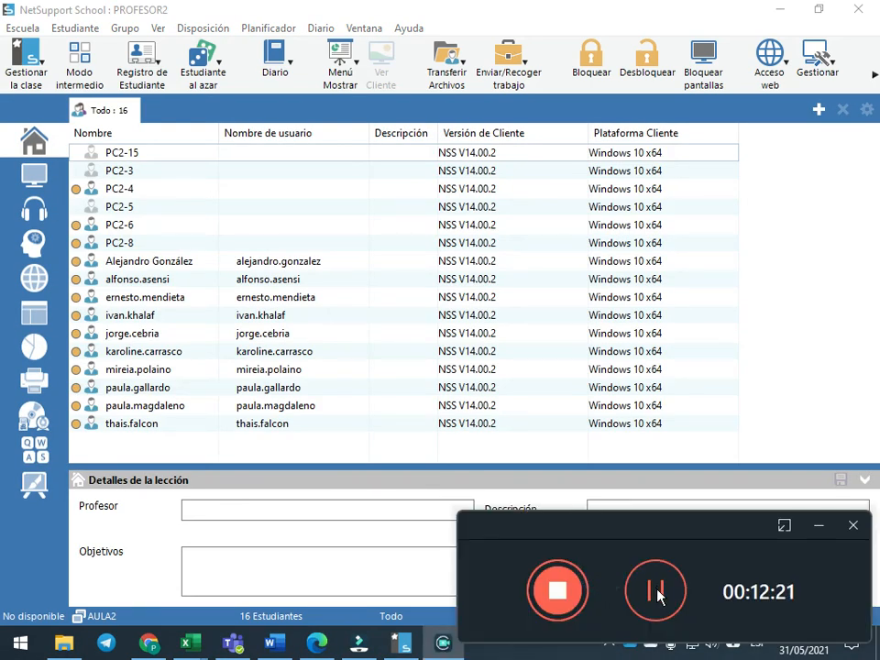